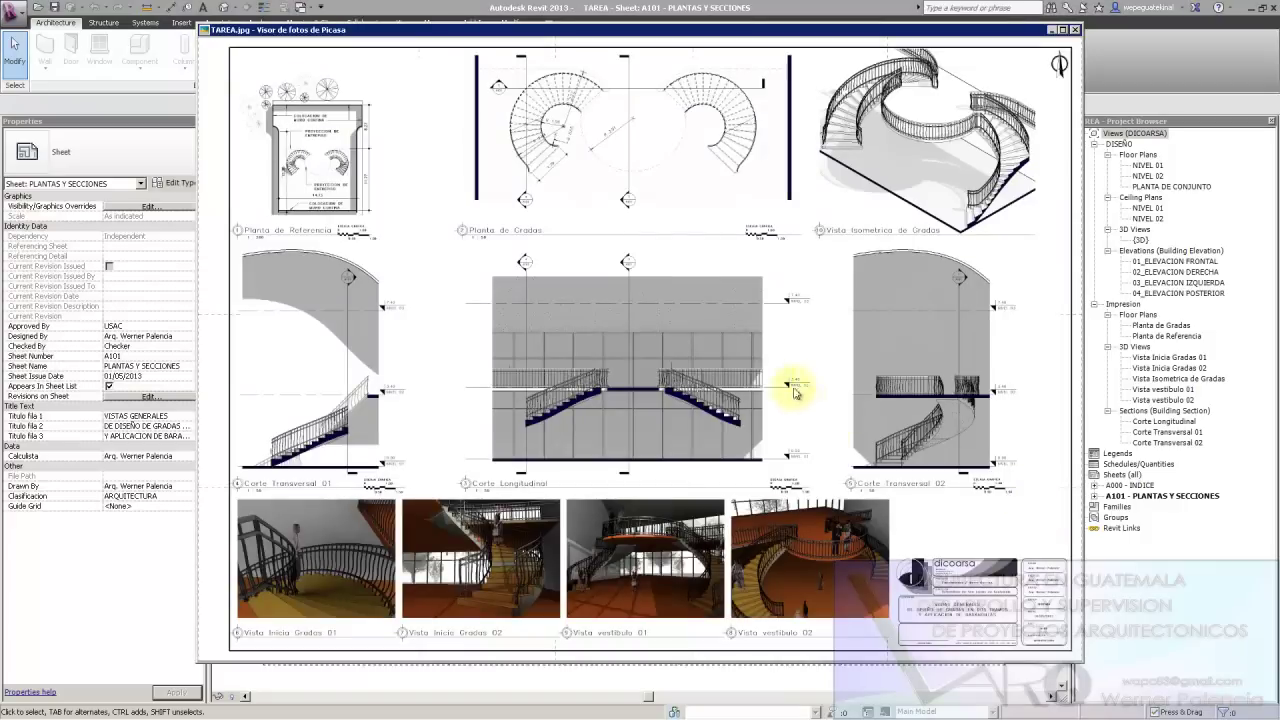
# Zoom and pan across TAREA.jpg to inspect the render thumbnails at the bottom of the sheet
pyautogui.scroll(5, 420, 249)
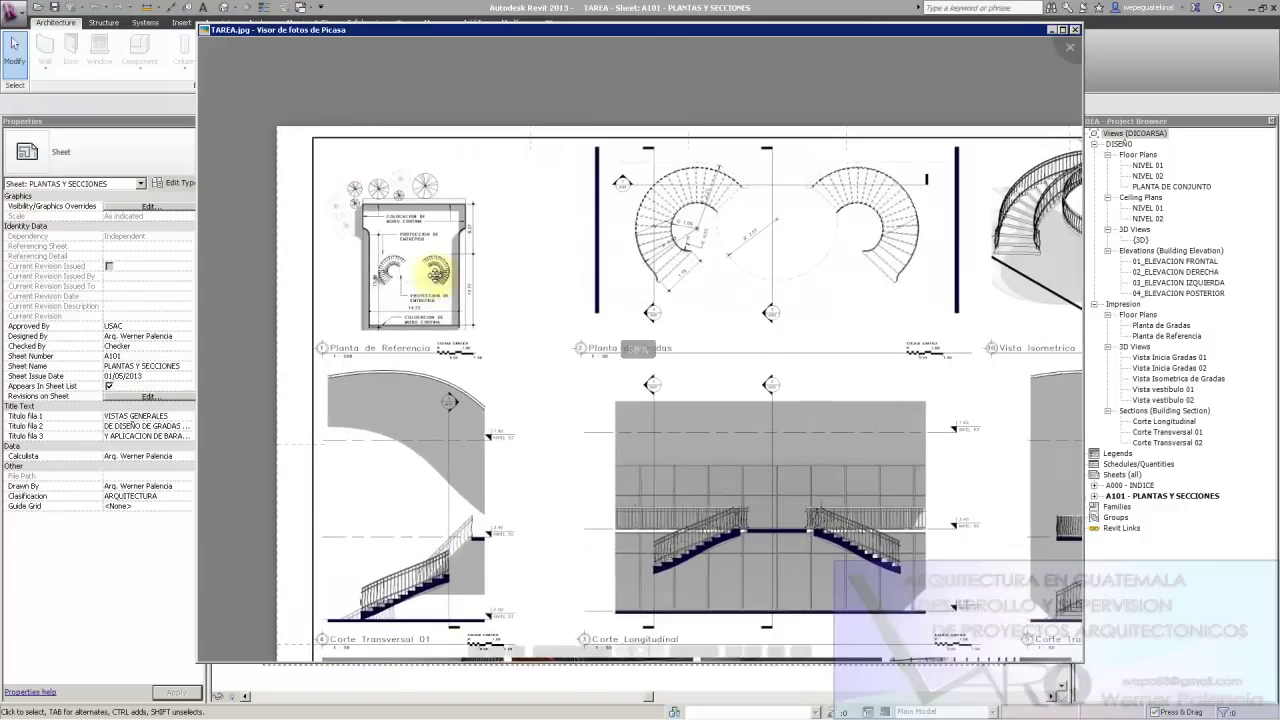
pyautogui.scroll(2, 450, 270)
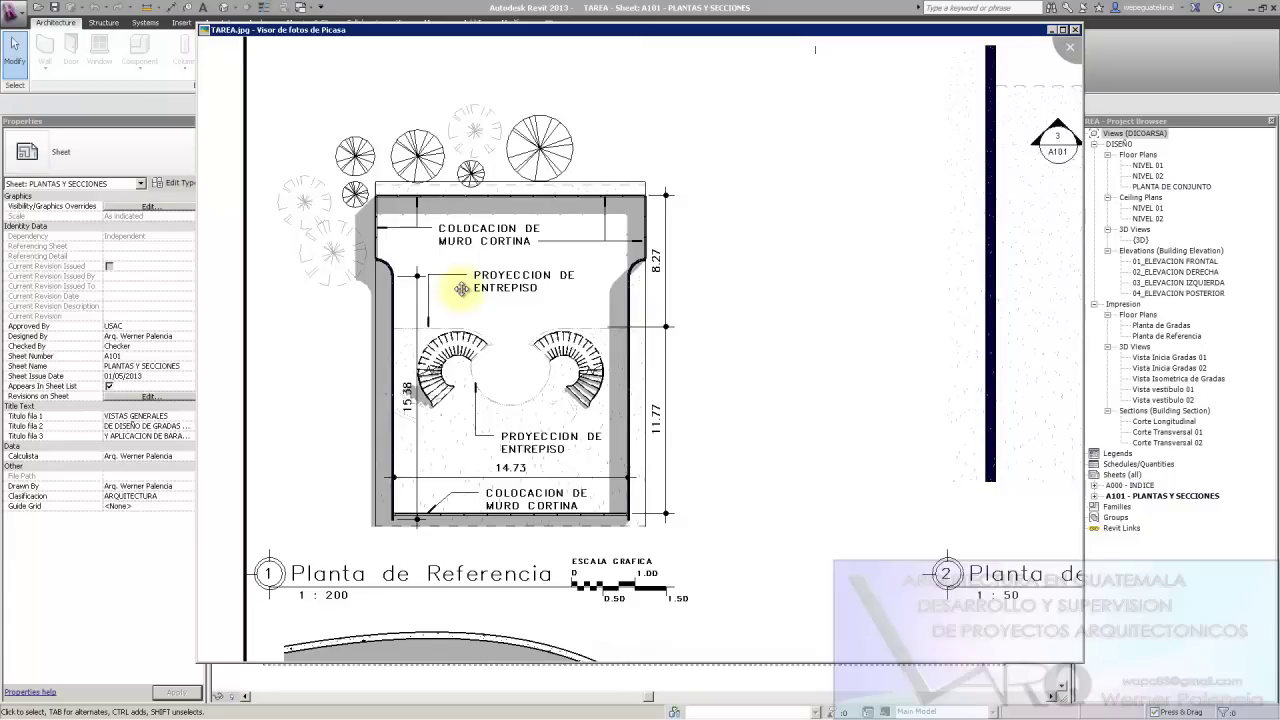
pyautogui.scroll(-5, 563, 343)
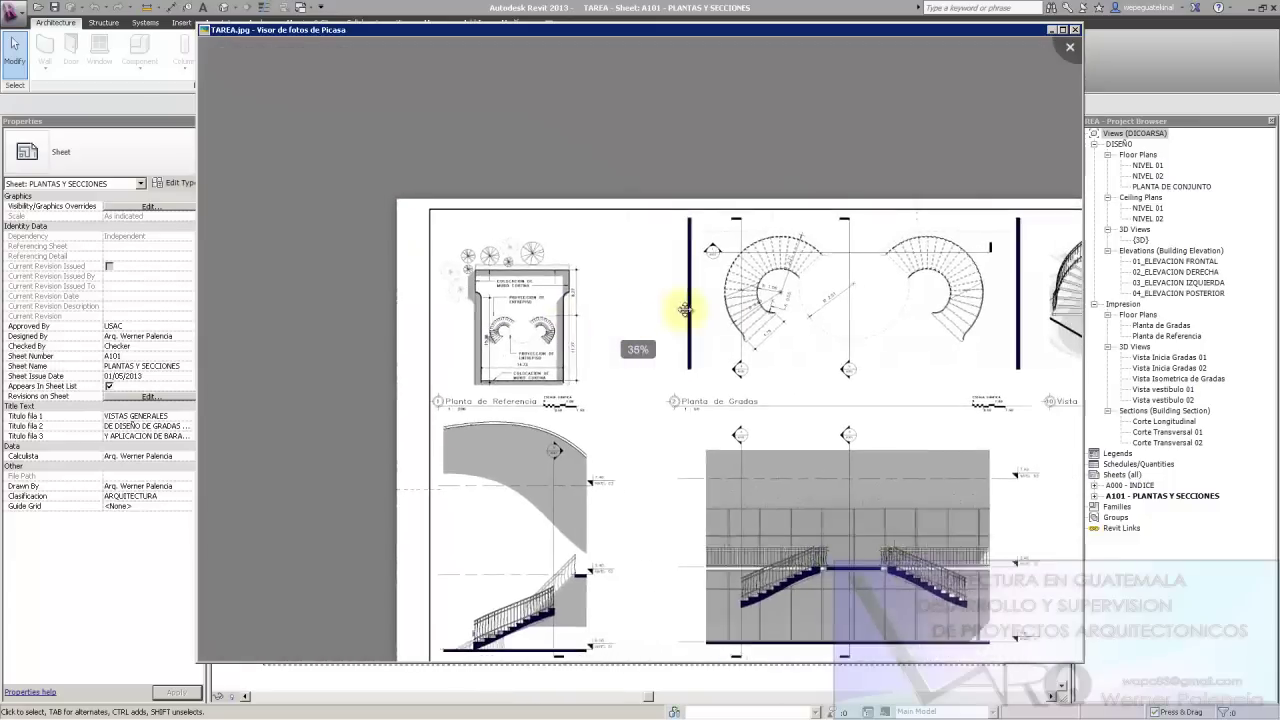
pyautogui.scroll(-2, 684, 310)
pyautogui.moveTo(486, 351); pyautogui.dragTo(514, 280)
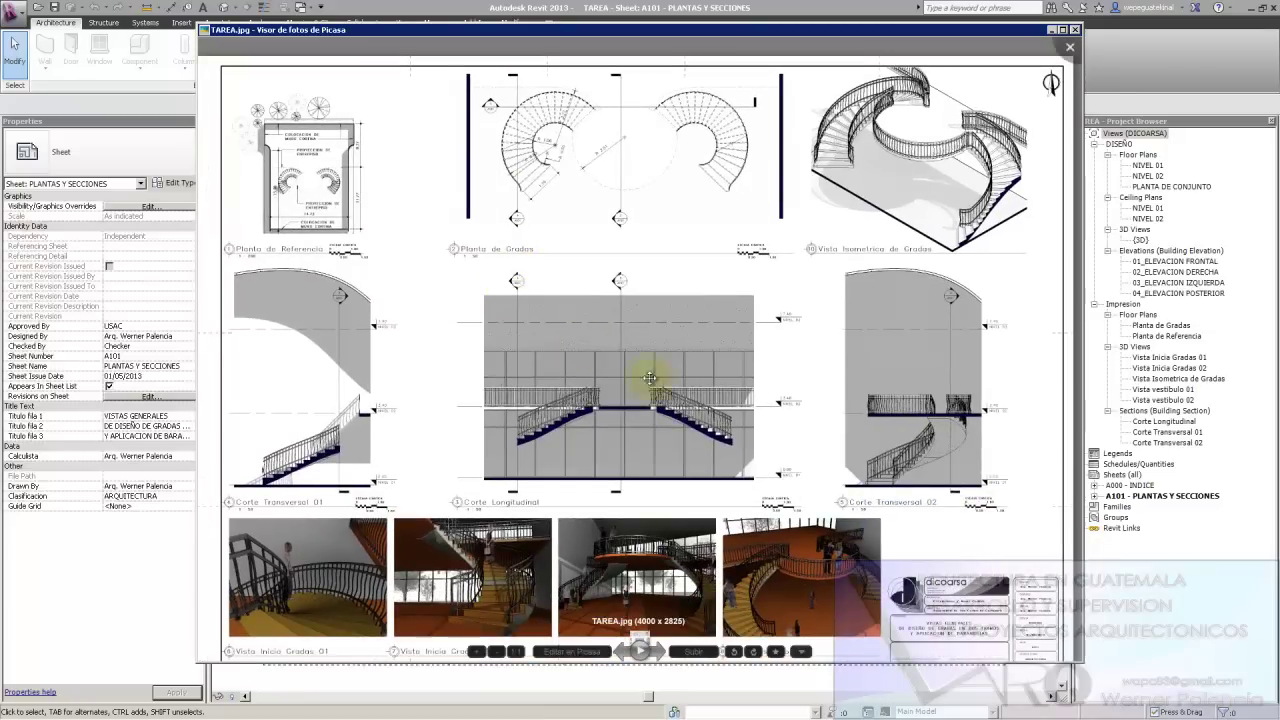
pyautogui.scroll(2, 880, 450)
pyautogui.scroll(3, 870, 455)
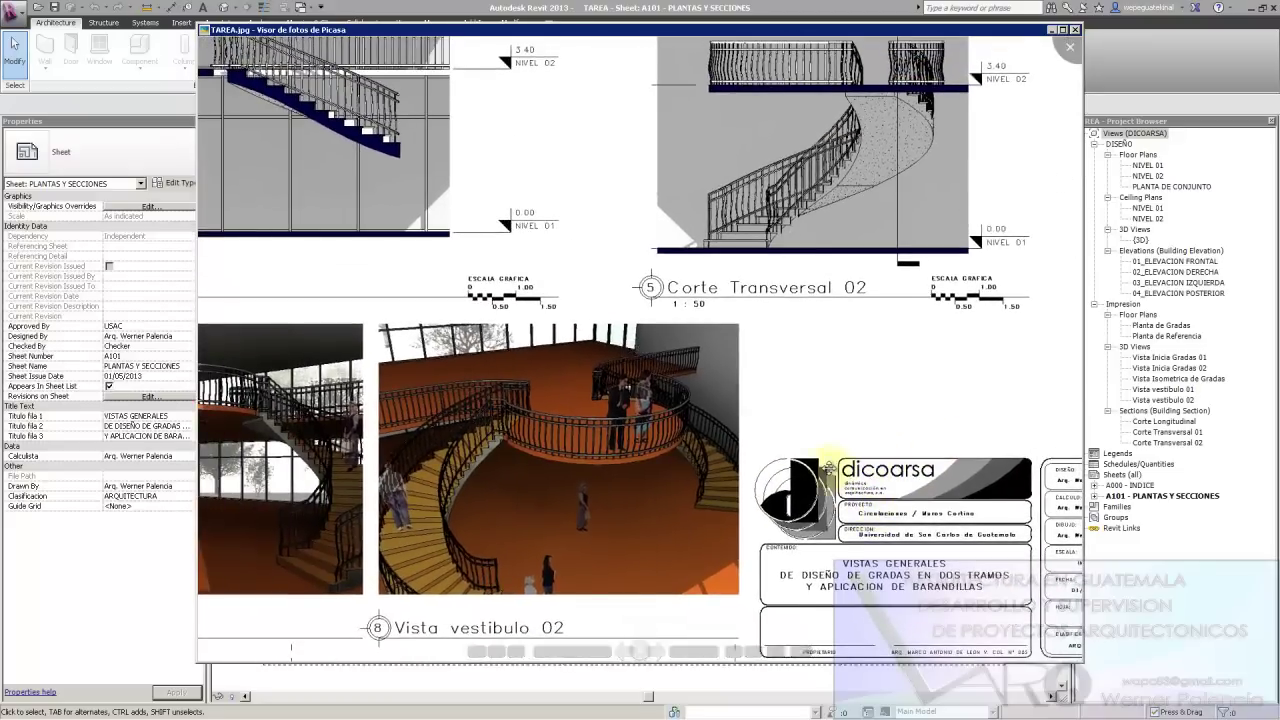
# Pan up to the stair sections and zoom in on the Planta de Referencia plan
pyautogui.moveTo(862, 463); pyautogui.dragTo(880, 556)
pyautogui.scroll(-1, 737, 363)
pyautogui.scroll(-1, 809, 397)
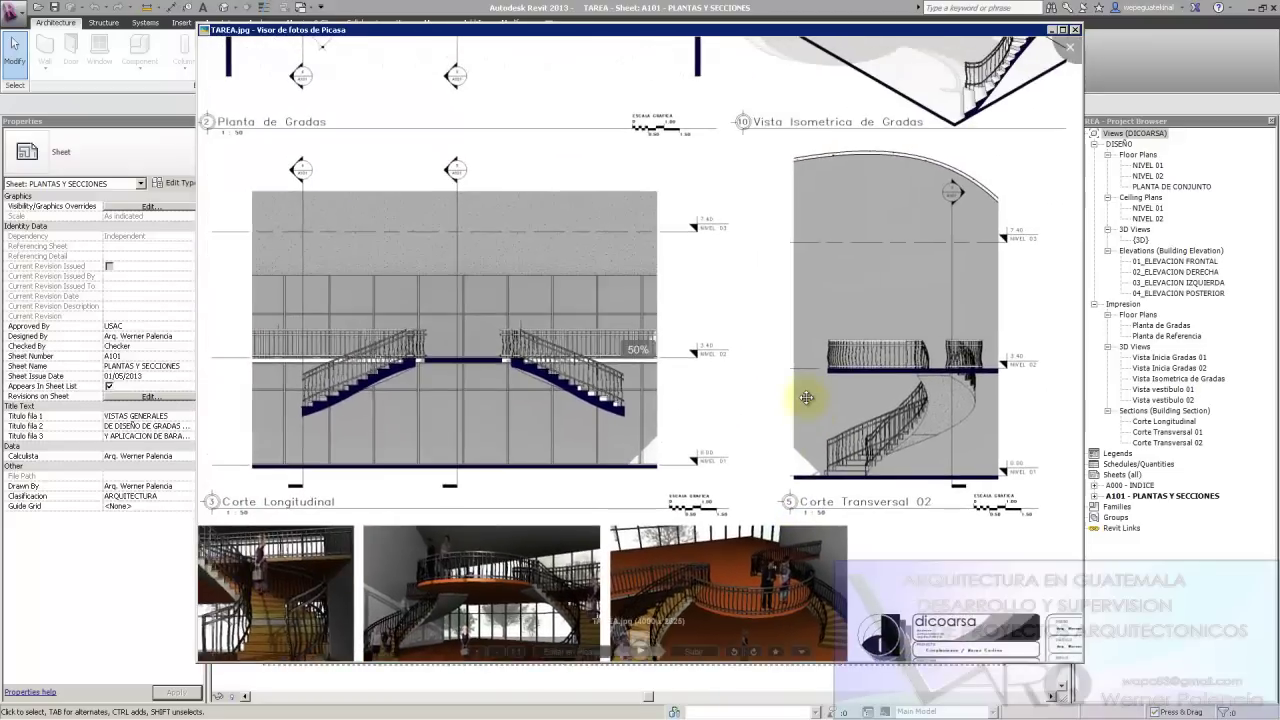
pyautogui.scroll(-1, 806, 398)
pyautogui.scroll(-1, 800, 320)
pyautogui.scroll(-1, 840, 385)
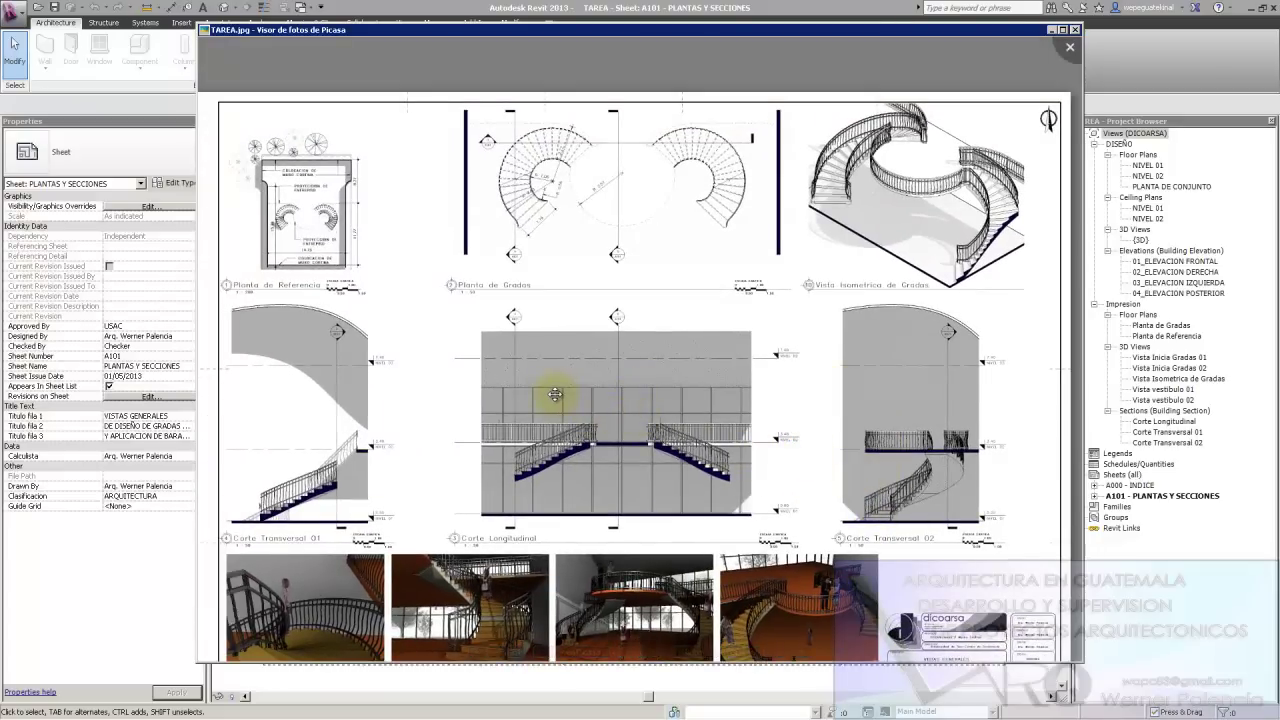
pyautogui.scroll(1, 440, 405)
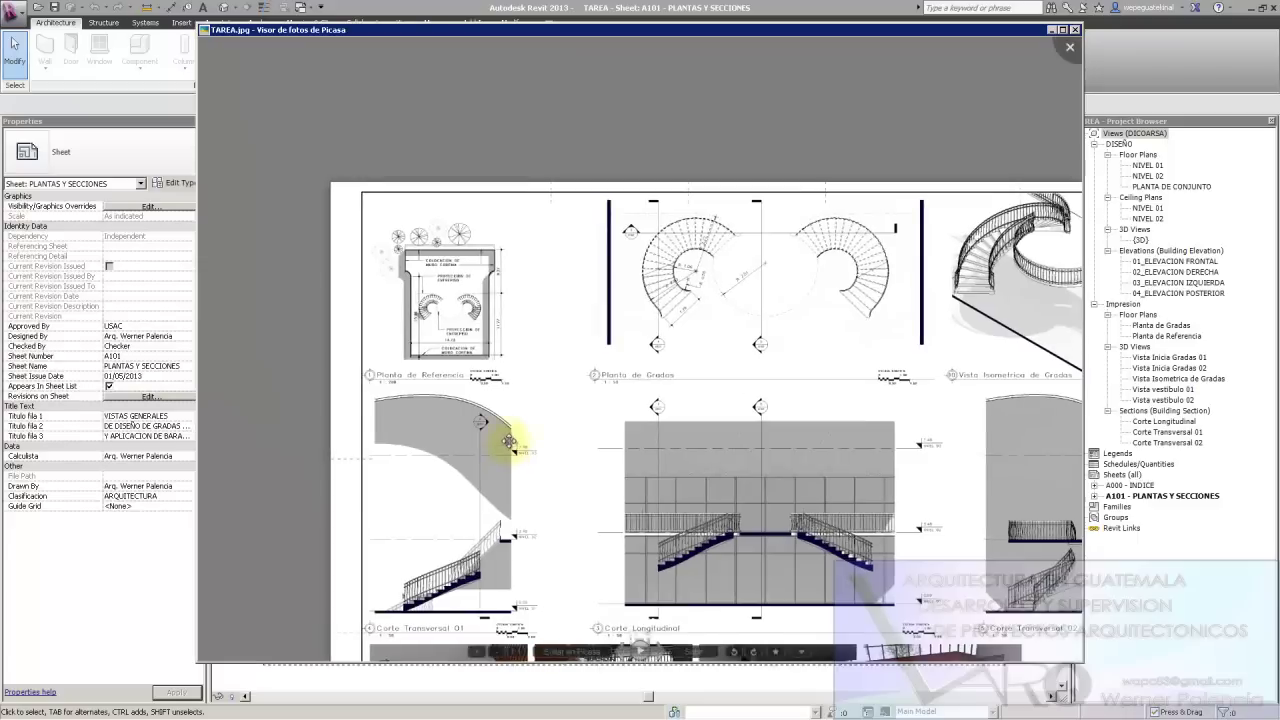
pyautogui.scroll(2, 428, 300)
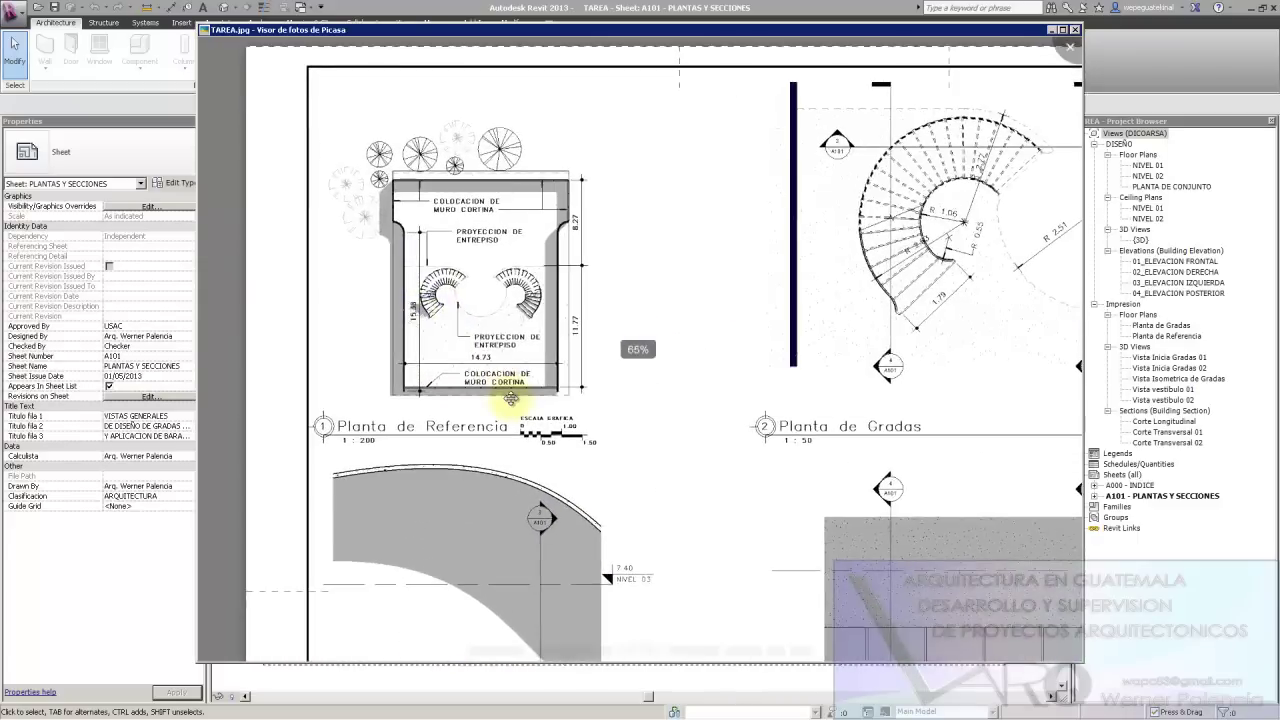
pyautogui.scroll(1, 430, 305)
pyautogui.scroll(1, 430, 305)
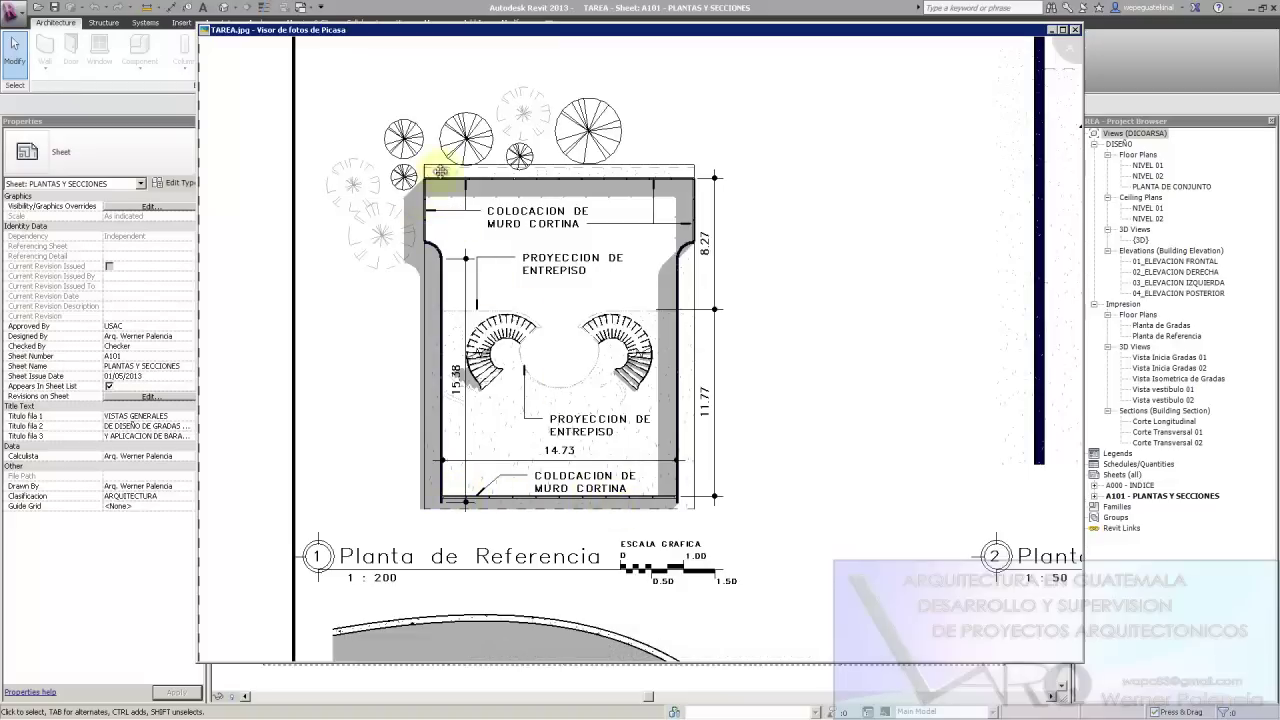
pyautogui.scroll(2, 586, 380)
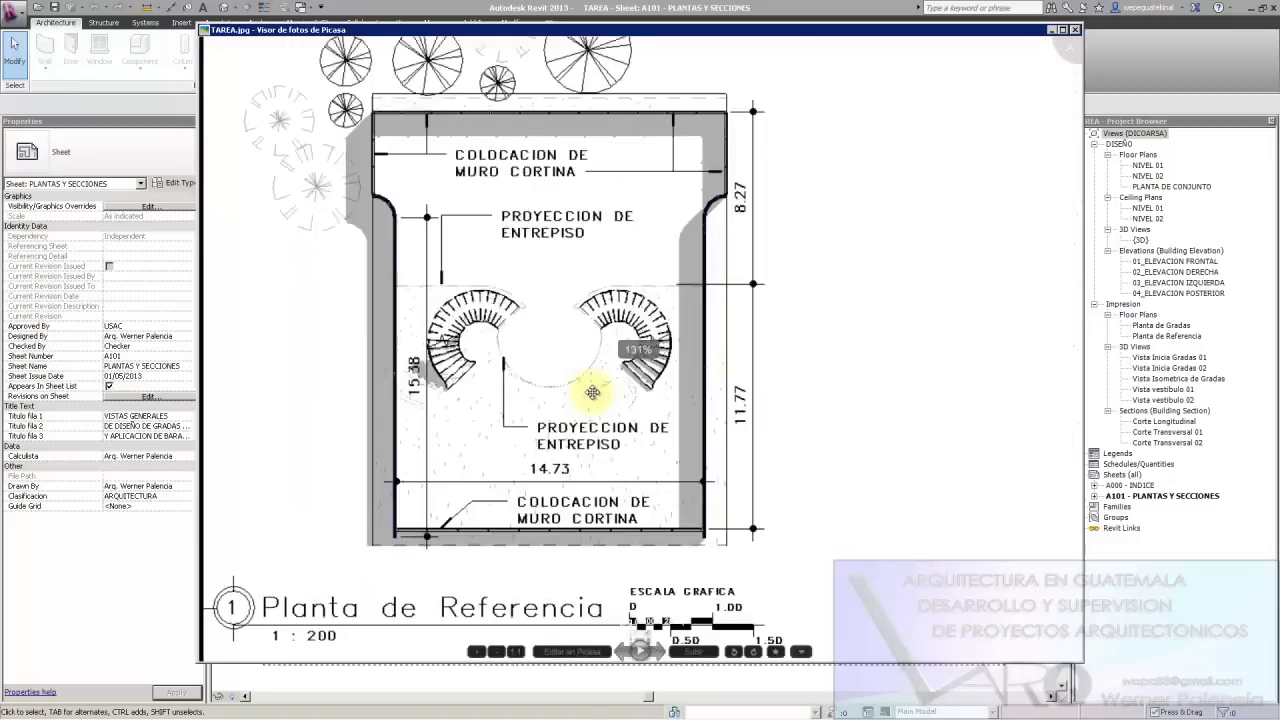
pyautogui.scroll(2, 529, 400)
pyautogui.scroll(2, 459, 290)
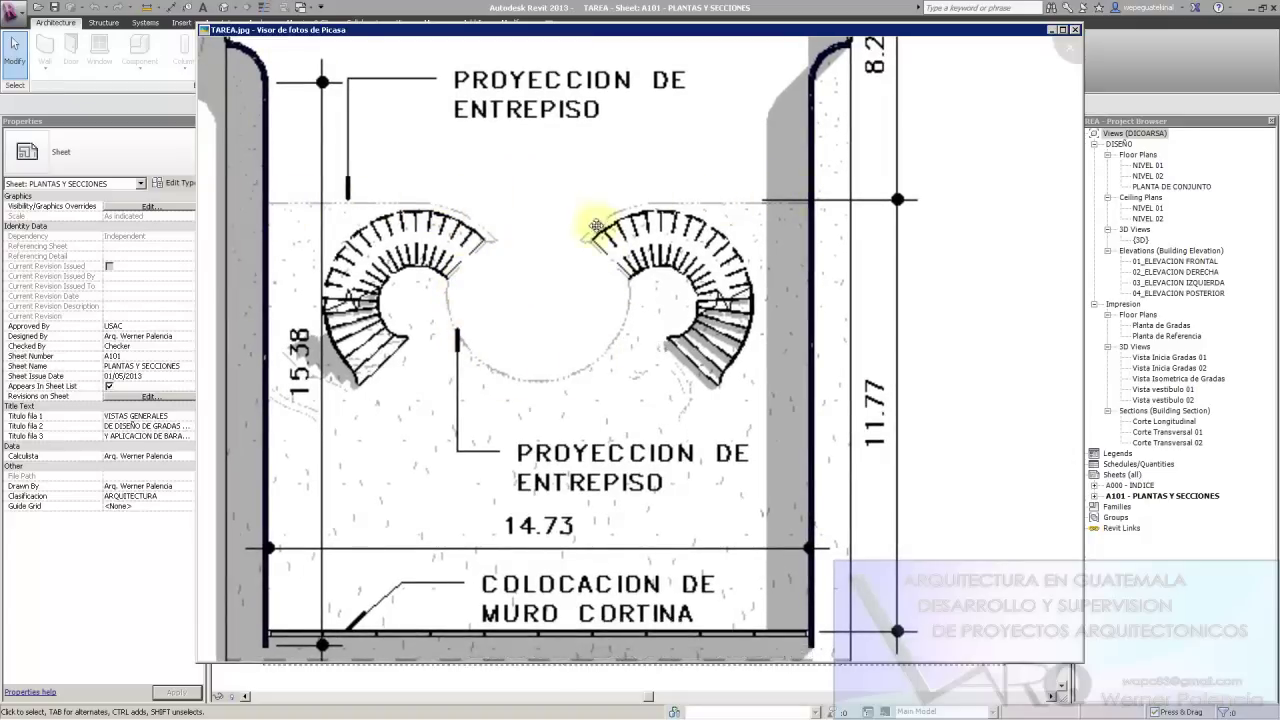
pyautogui.scroll(-2, 600, 405)
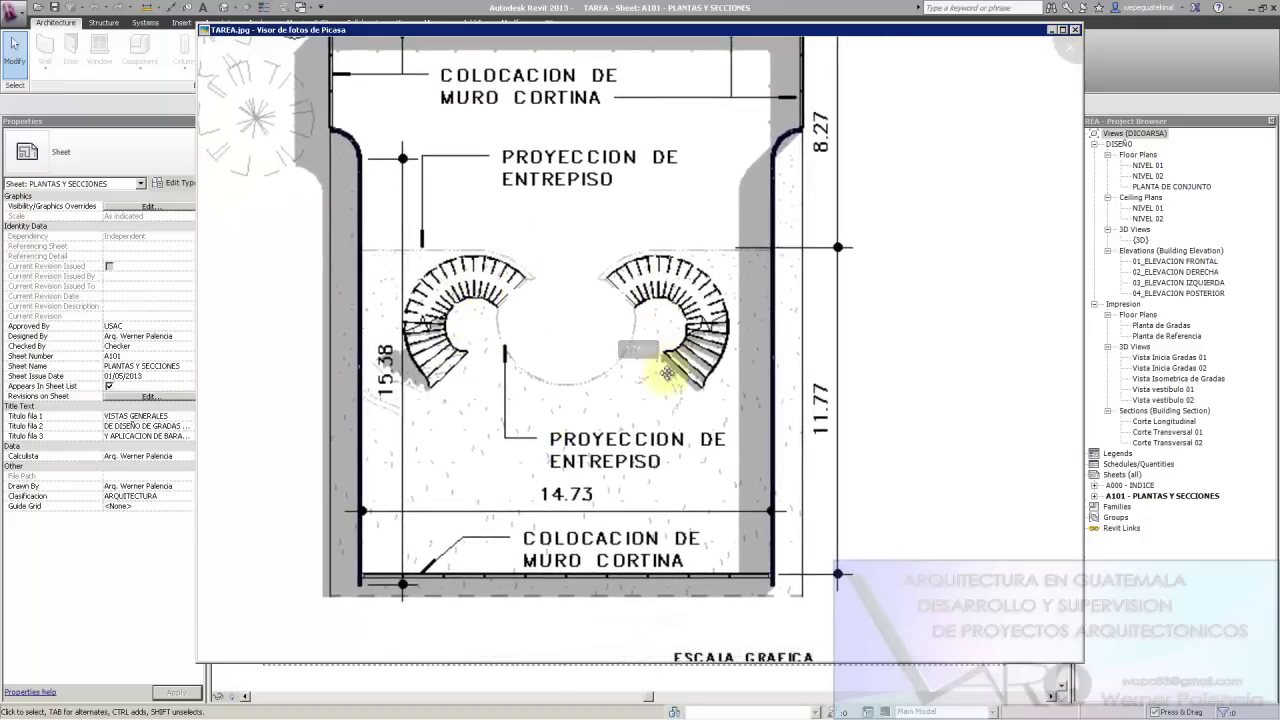
pyautogui.scroll(1, 460, 345)
pyautogui.scroll(2, 462, 350)
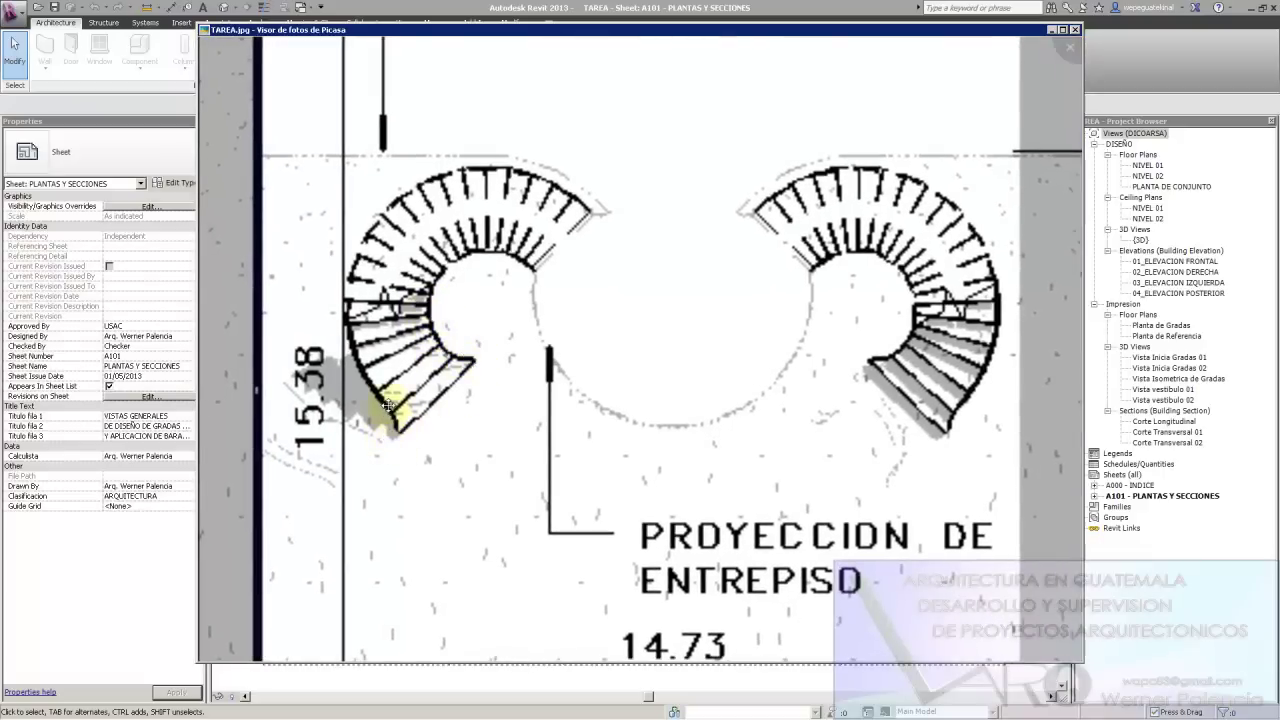
pyautogui.scroll(-2, 398, 413)
pyautogui.scroll(-2, 400, 414)
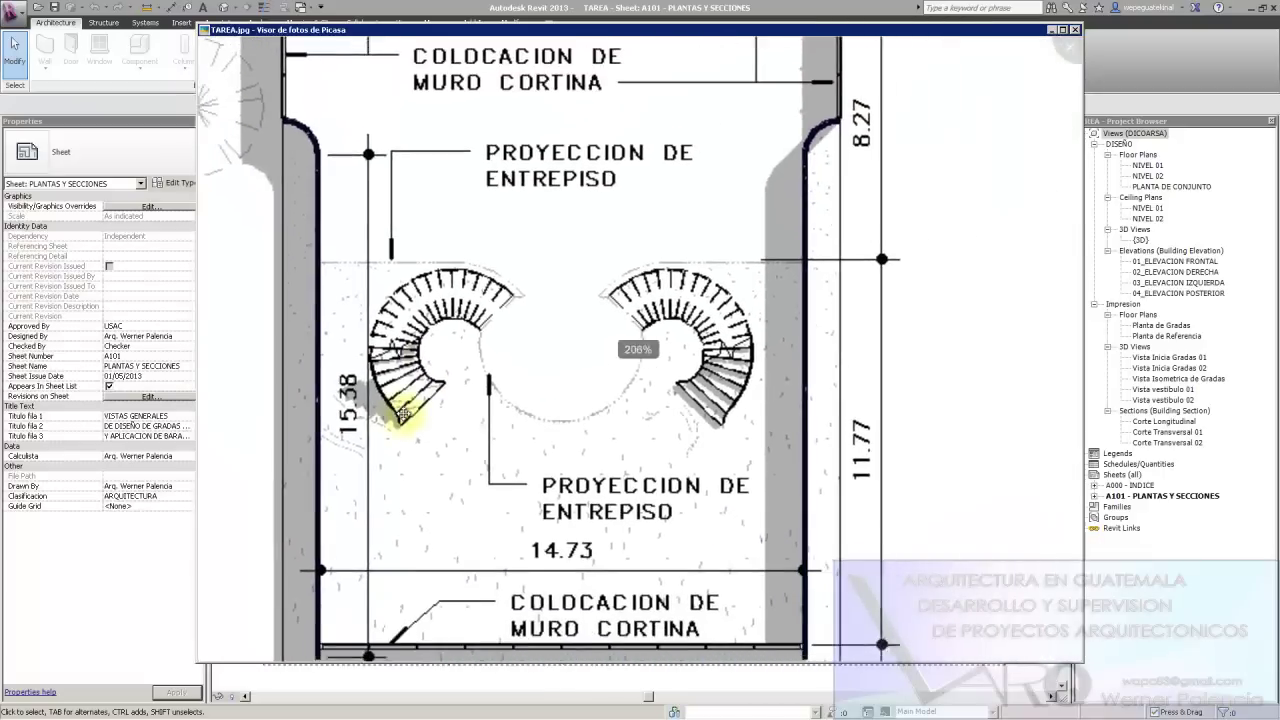
pyautogui.scroll(-1, 417, 400)
pyautogui.scroll(-1, 491, 375)
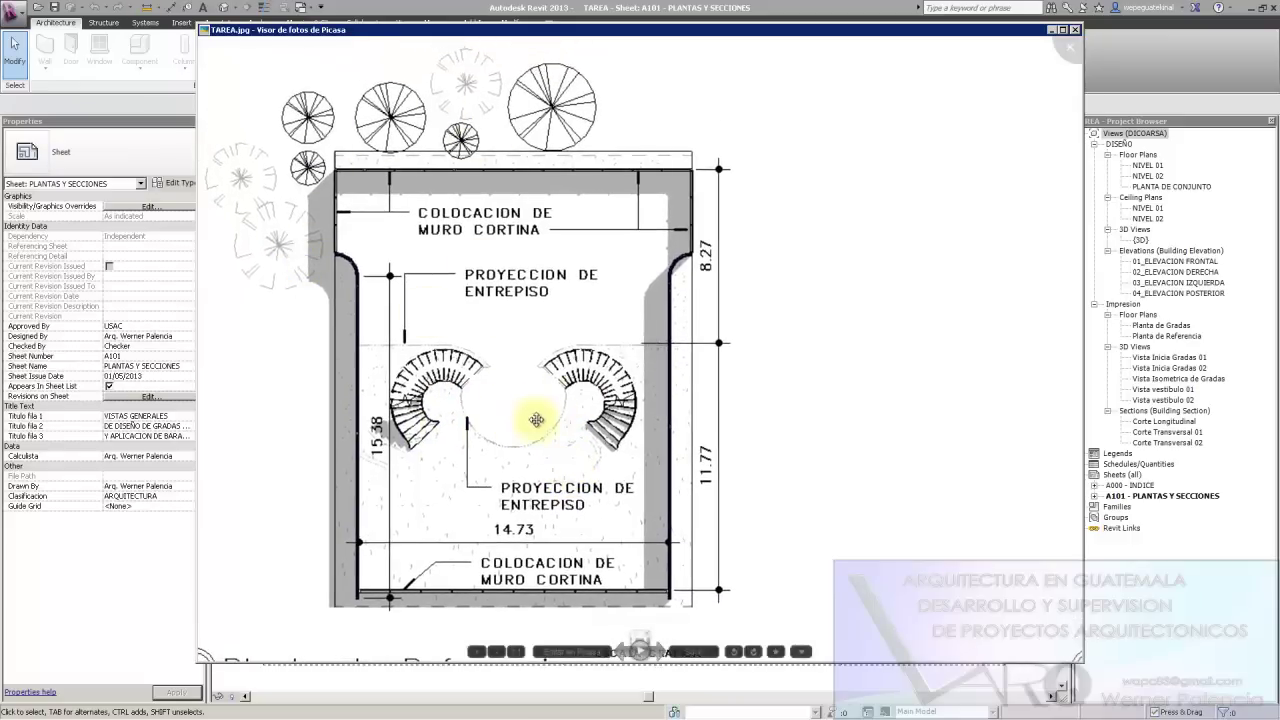
pyautogui.scroll(-2, 534, 424)
pyautogui.moveTo(765, 471); pyautogui.dragTo(614, 451)
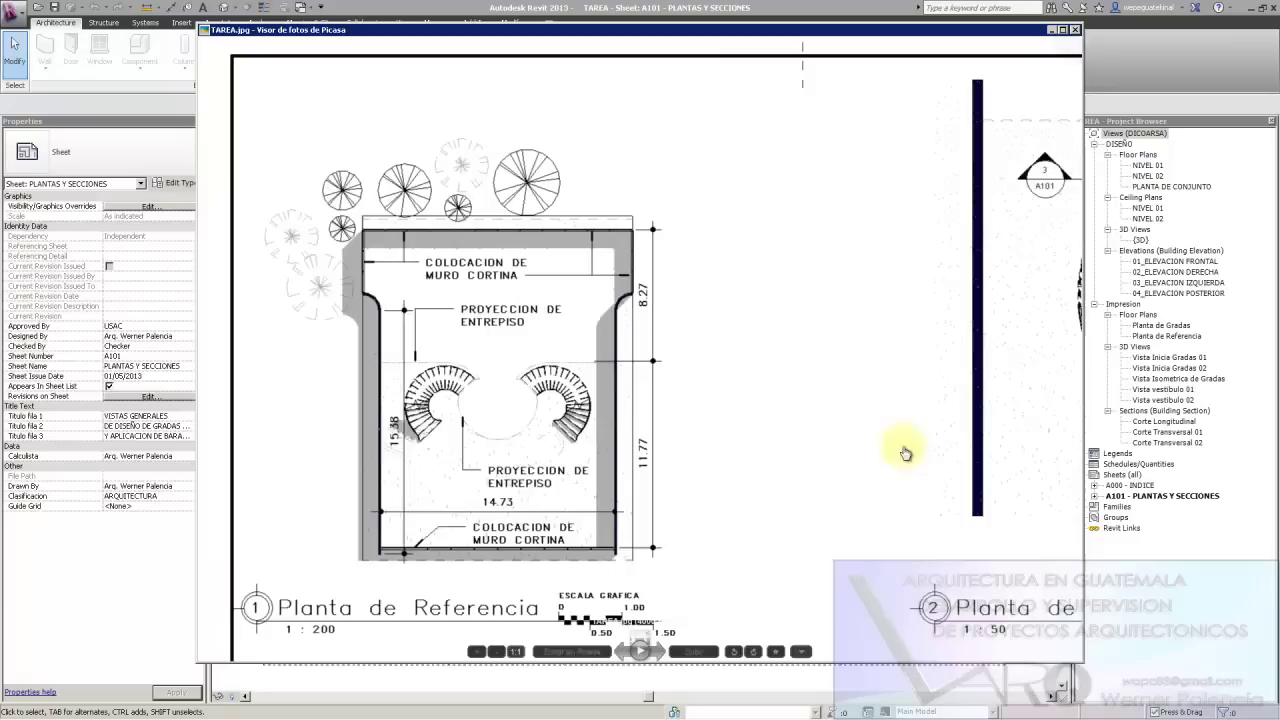
# Pan and zoom to show both stair plans side by side, recentring Planta de Gradas
pyautogui.moveTo(903, 449)
pyautogui.mouseDown()
pyautogui.moveTo(670, 424)
pyautogui.moveTo(414, 423)
pyautogui.mouseUp()
pyautogui.scroll(-1, 591, 400)
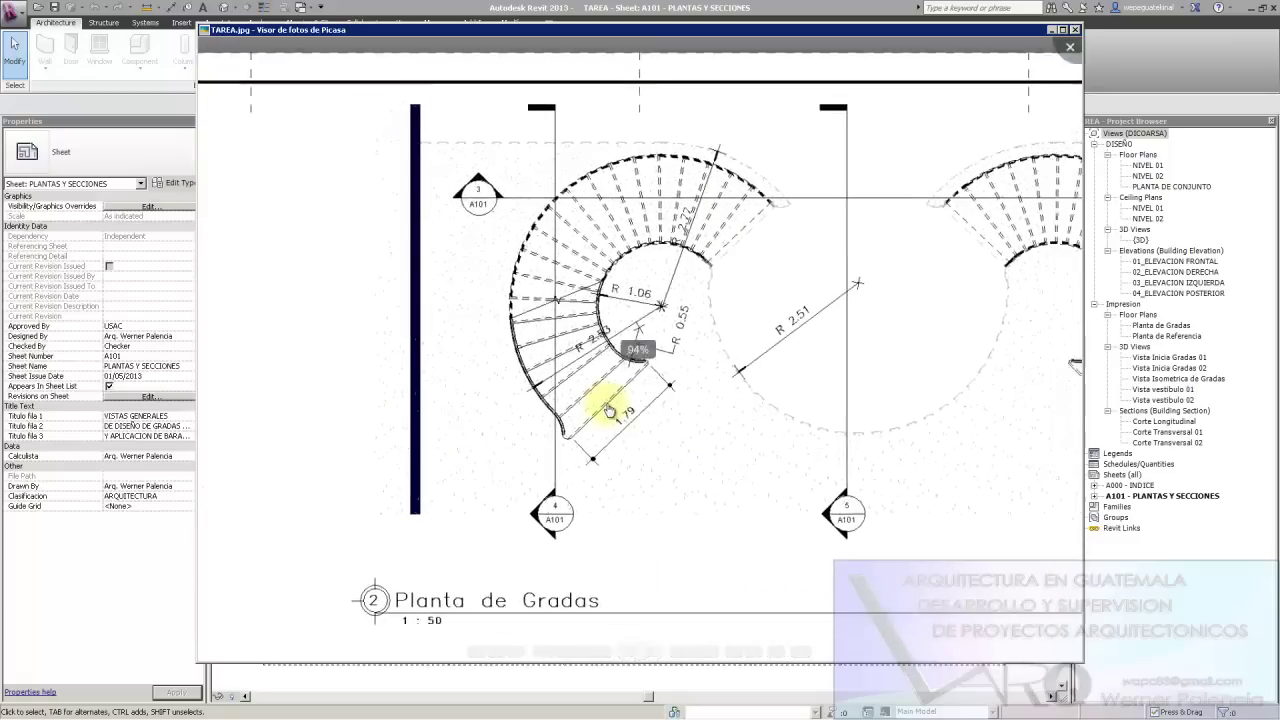
pyautogui.moveTo(731, 371); pyautogui.dragTo(586, 371)
pyautogui.scroll(1, 600, 375)
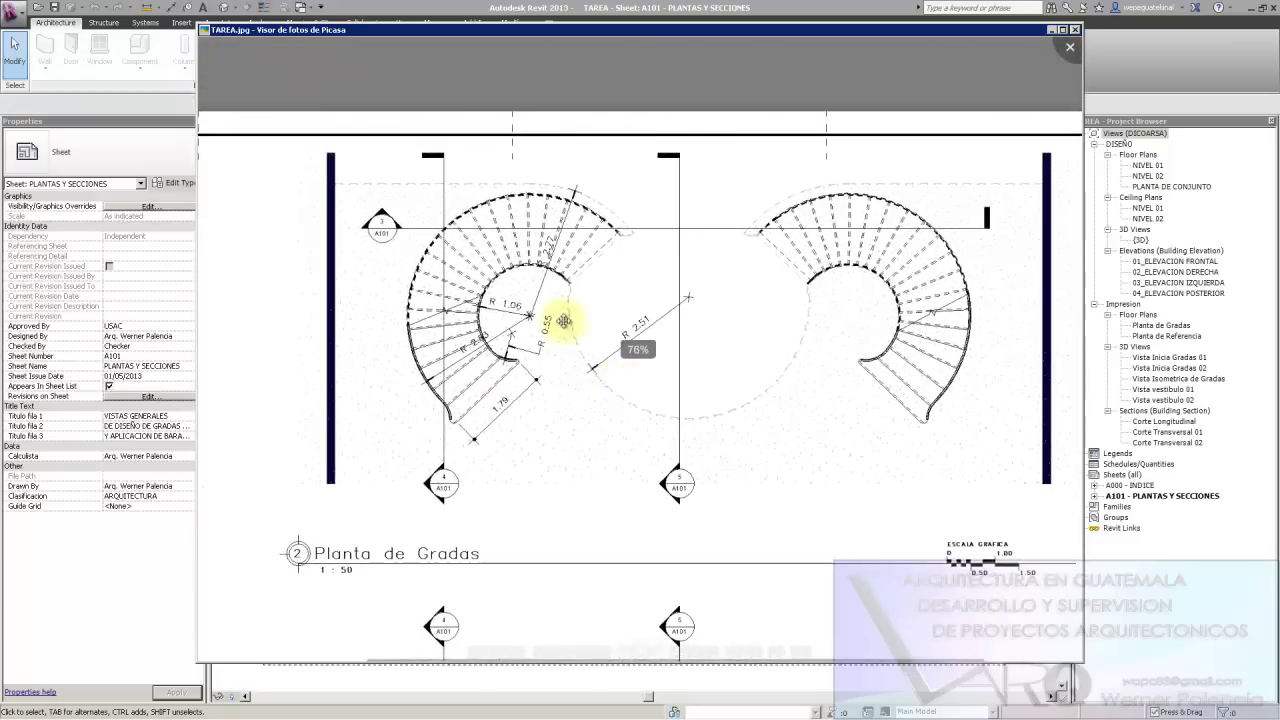
pyautogui.scroll(-1, 565, 330)
pyautogui.scroll(1, 578, 356)
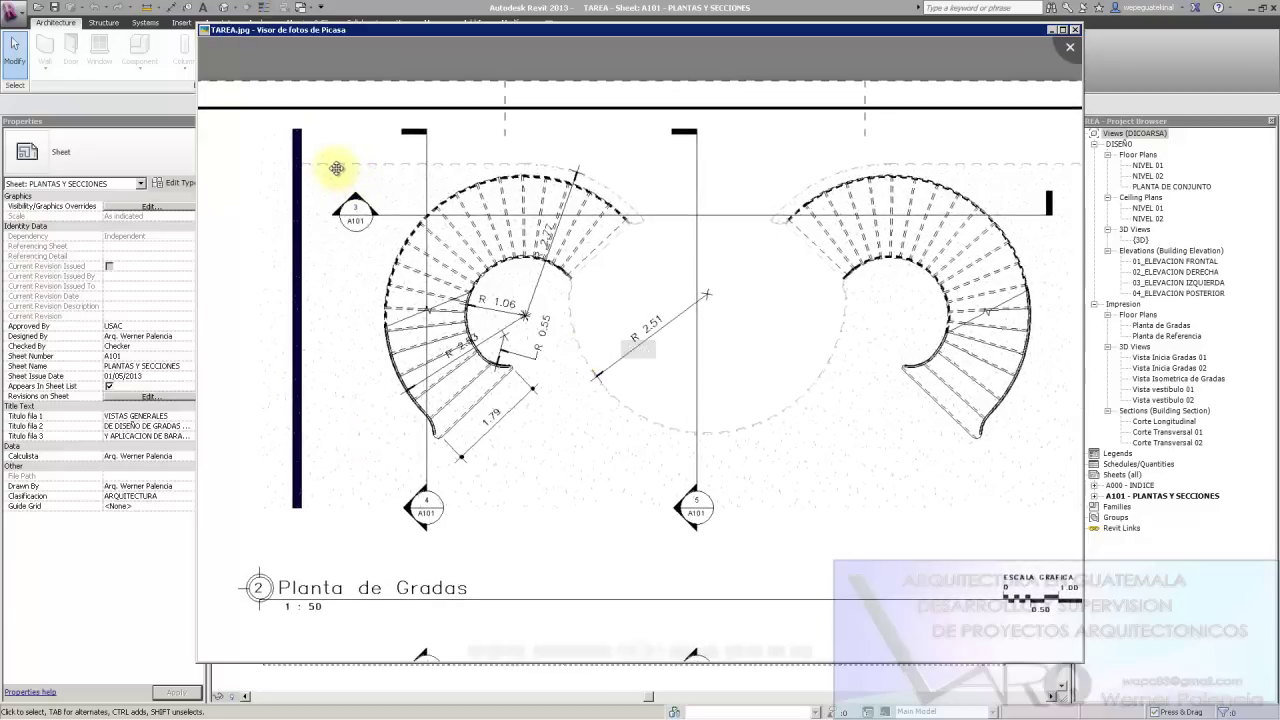
pyautogui.moveTo(846, 380); pyautogui.dragTo(715, 381)
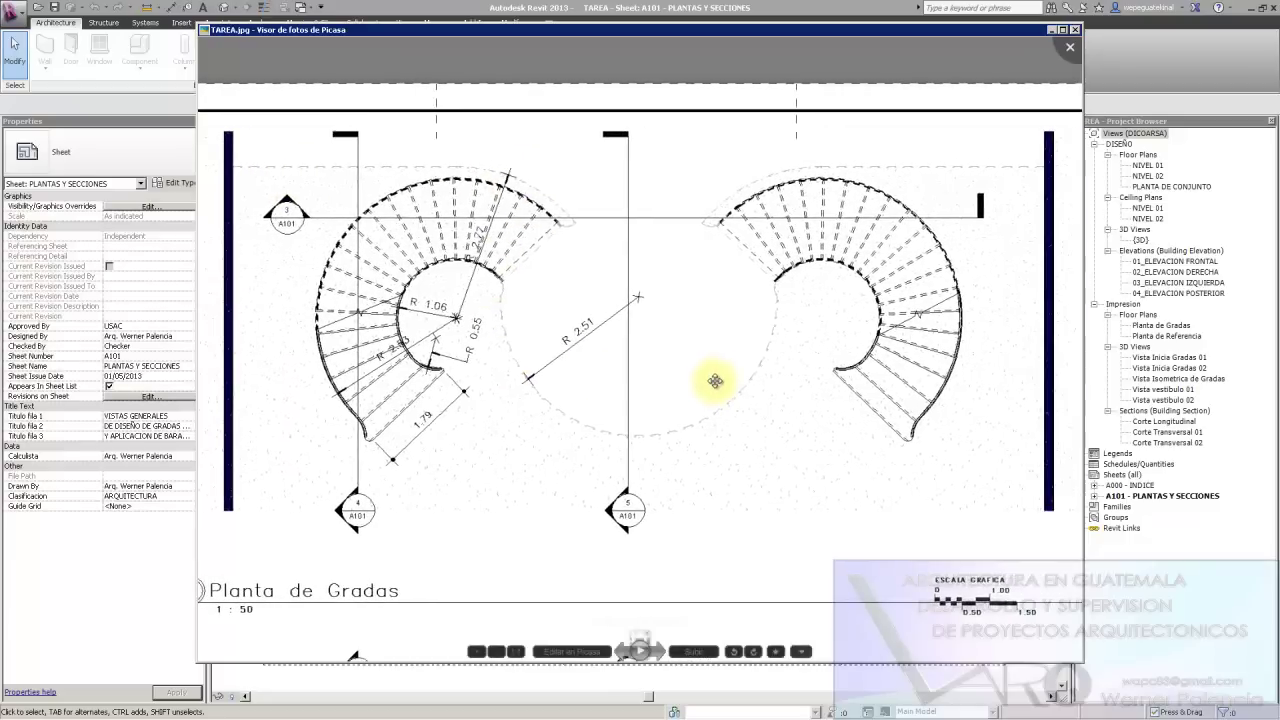
pyautogui.scroll(-2, 680, 340)
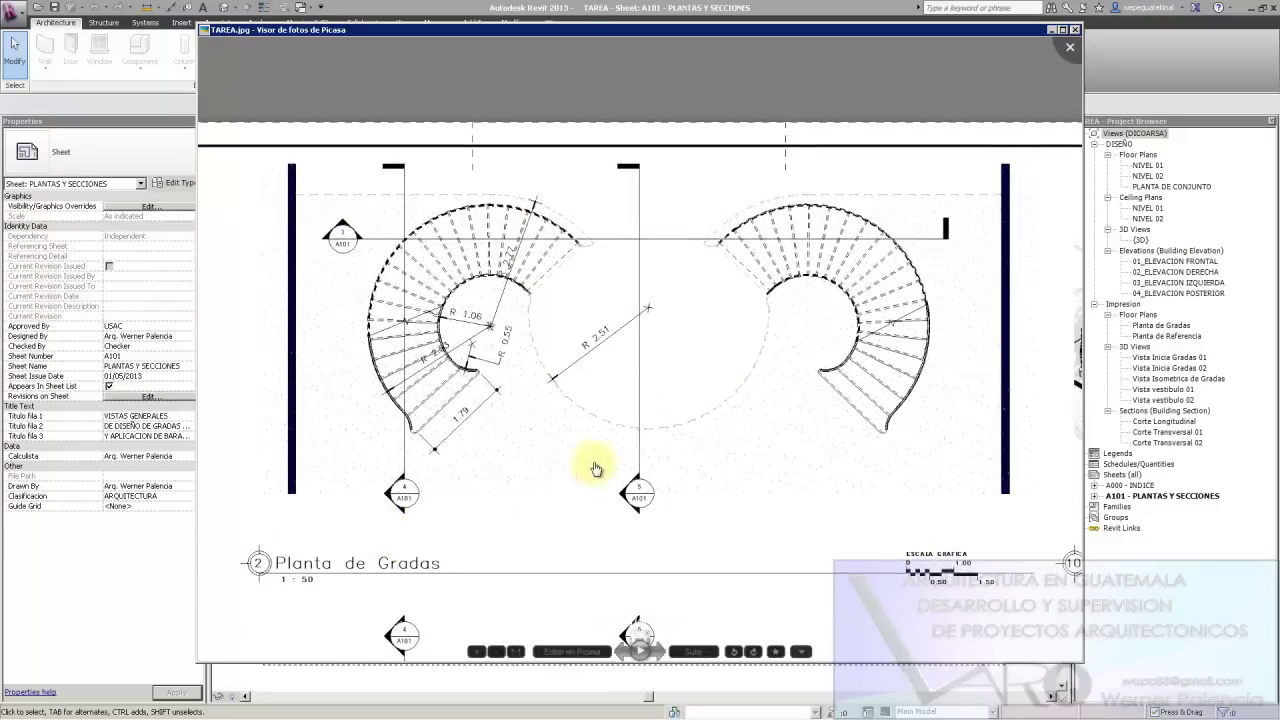
# Zoom into the Vista Isometrica de Gradas to inspect its railing and lower stair flight
pyautogui.moveTo(595, 468); pyautogui.dragTo(543, 449)
pyautogui.moveTo(809, 400); pyautogui.dragTo(581, 408)
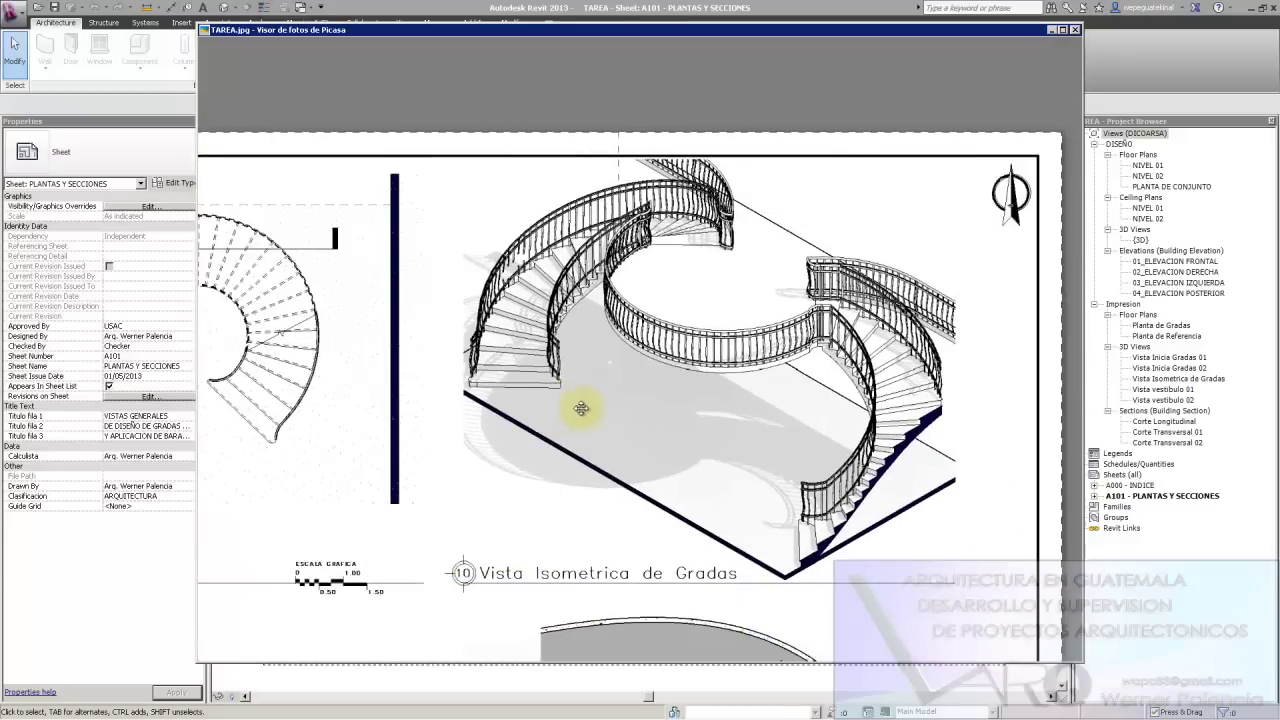
pyautogui.scroll(2, 809, 449)
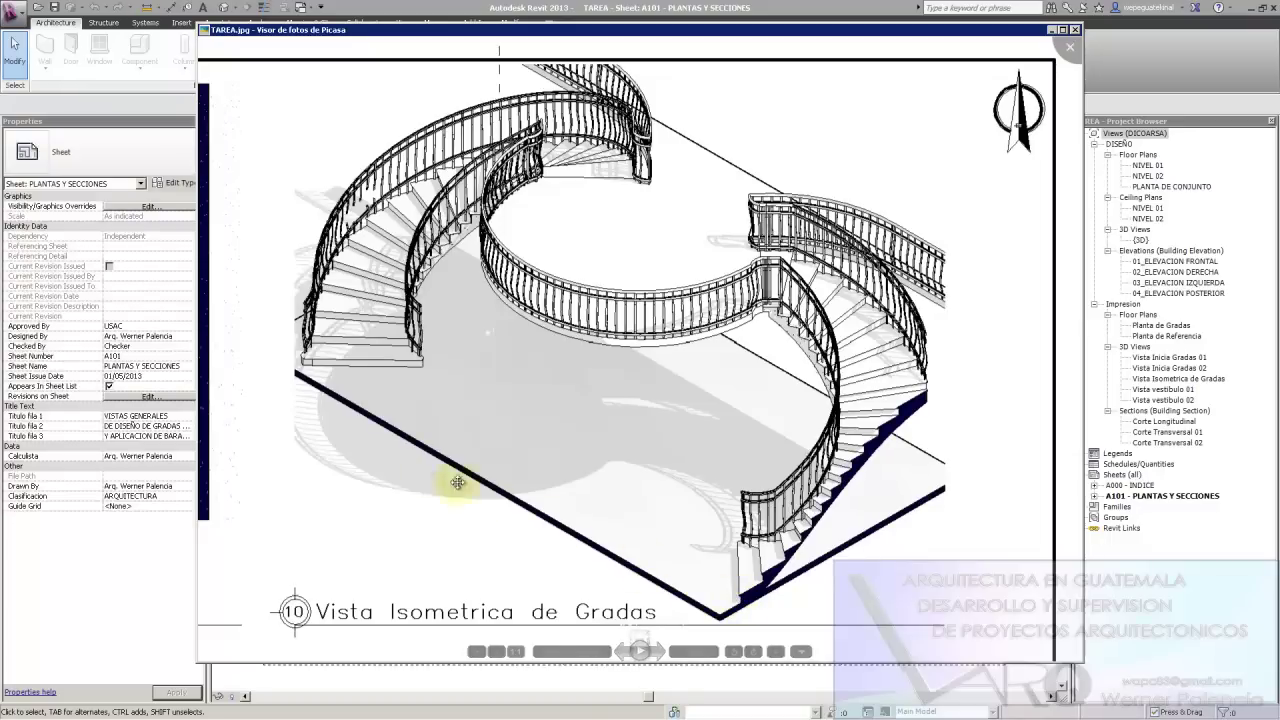
pyautogui.moveTo(640, 400)
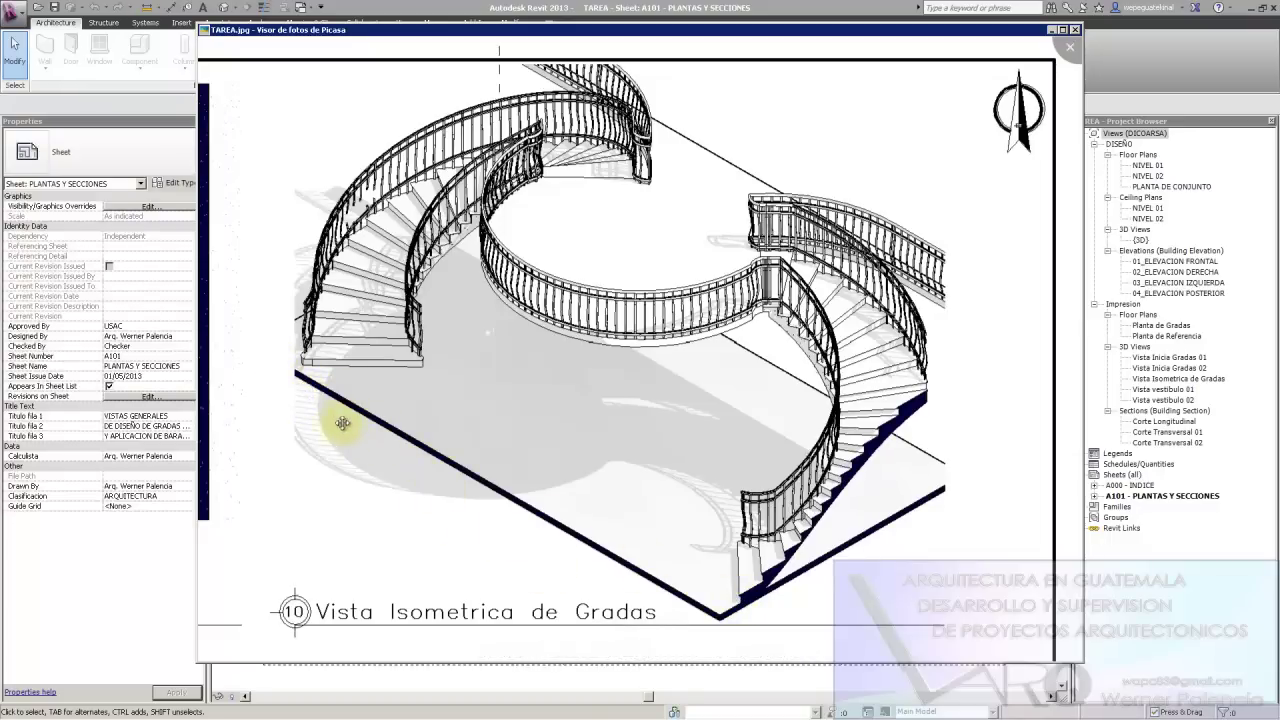
pyautogui.moveTo(843, 502)
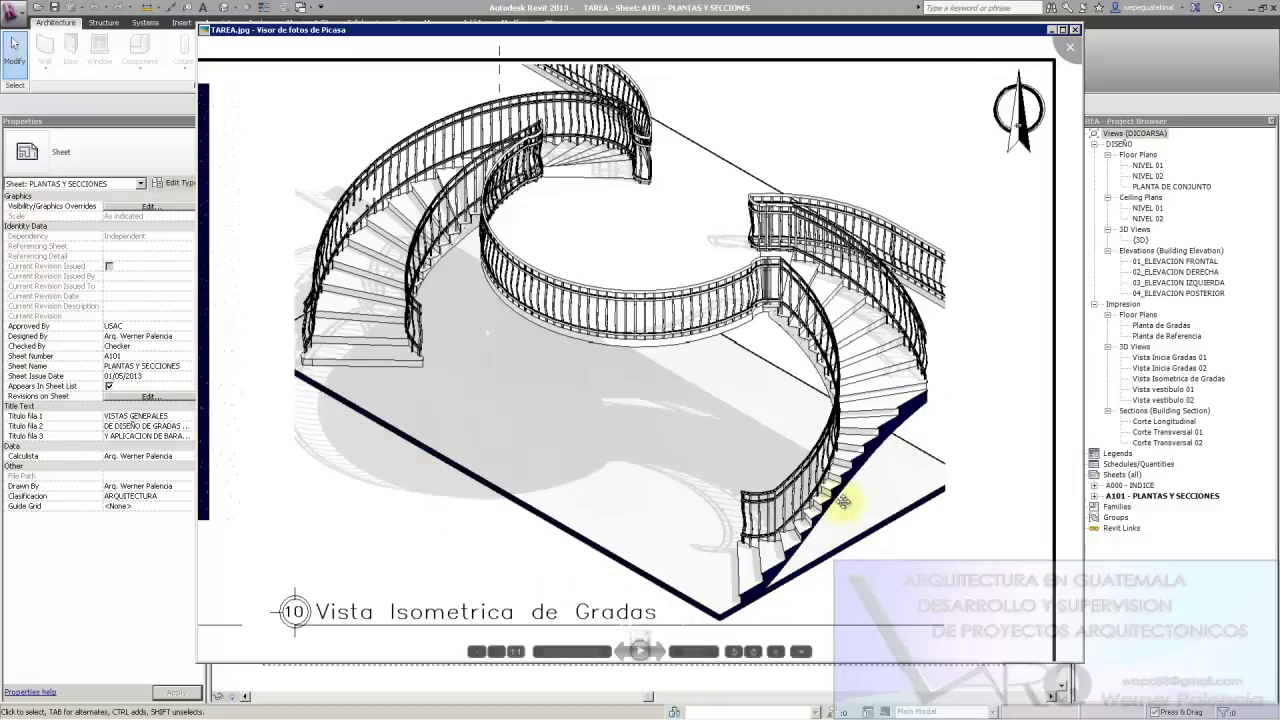
pyautogui.scroll(2, 722, 318)
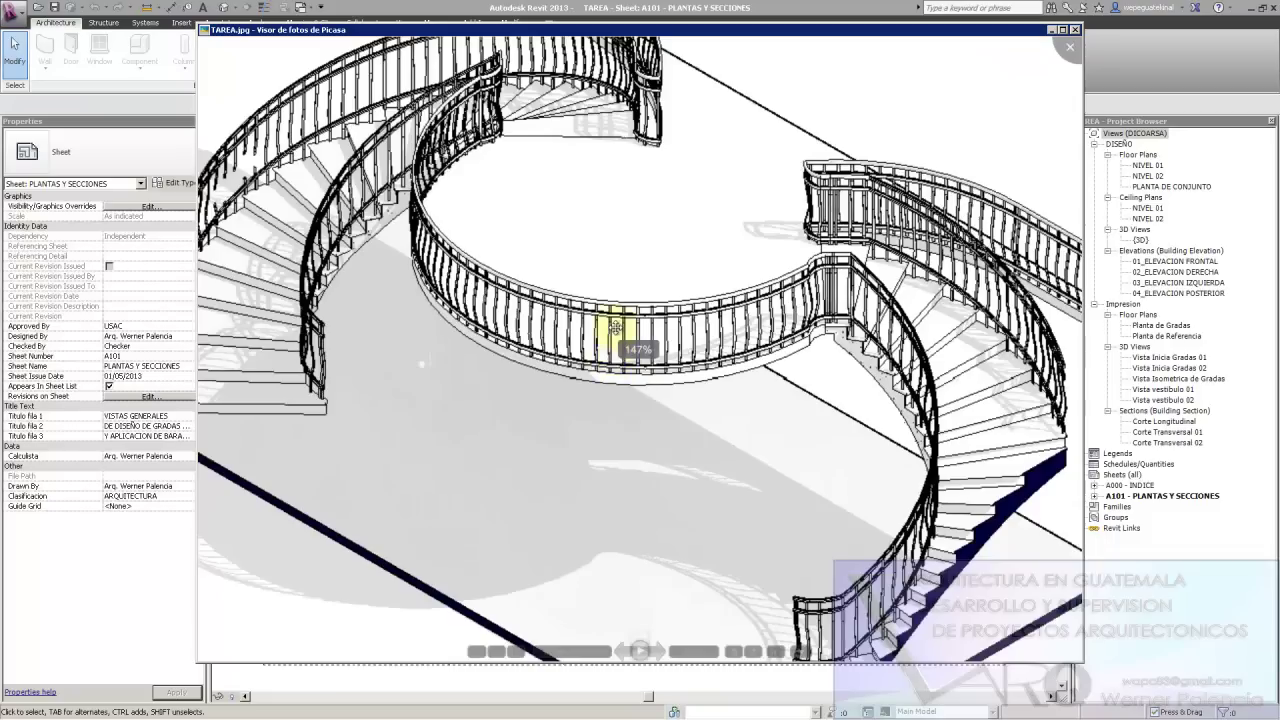
pyautogui.scroll(2, 608, 329)
pyautogui.scroll(1, 608, 323)
pyautogui.scroll(1, 620, 340)
pyautogui.moveTo(593, 288); pyautogui.dragTo(501, 281)
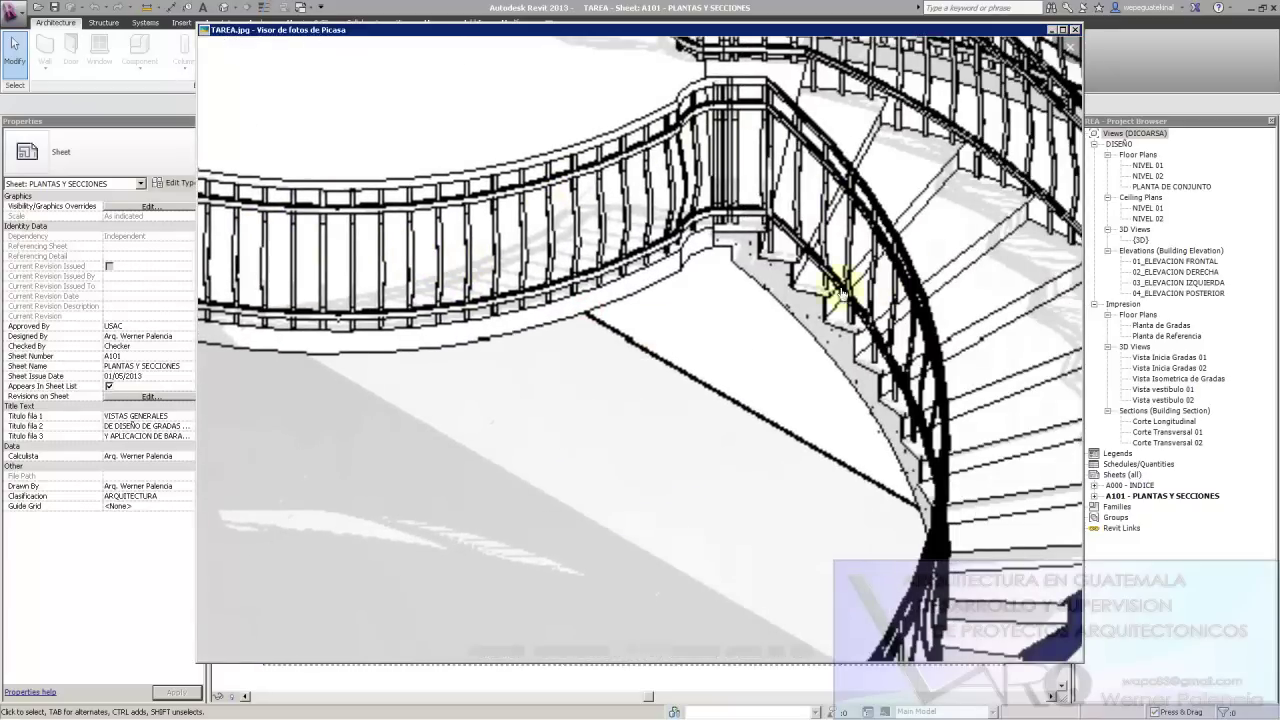
pyautogui.moveTo(840, 291); pyautogui.dragTo(840, 155)
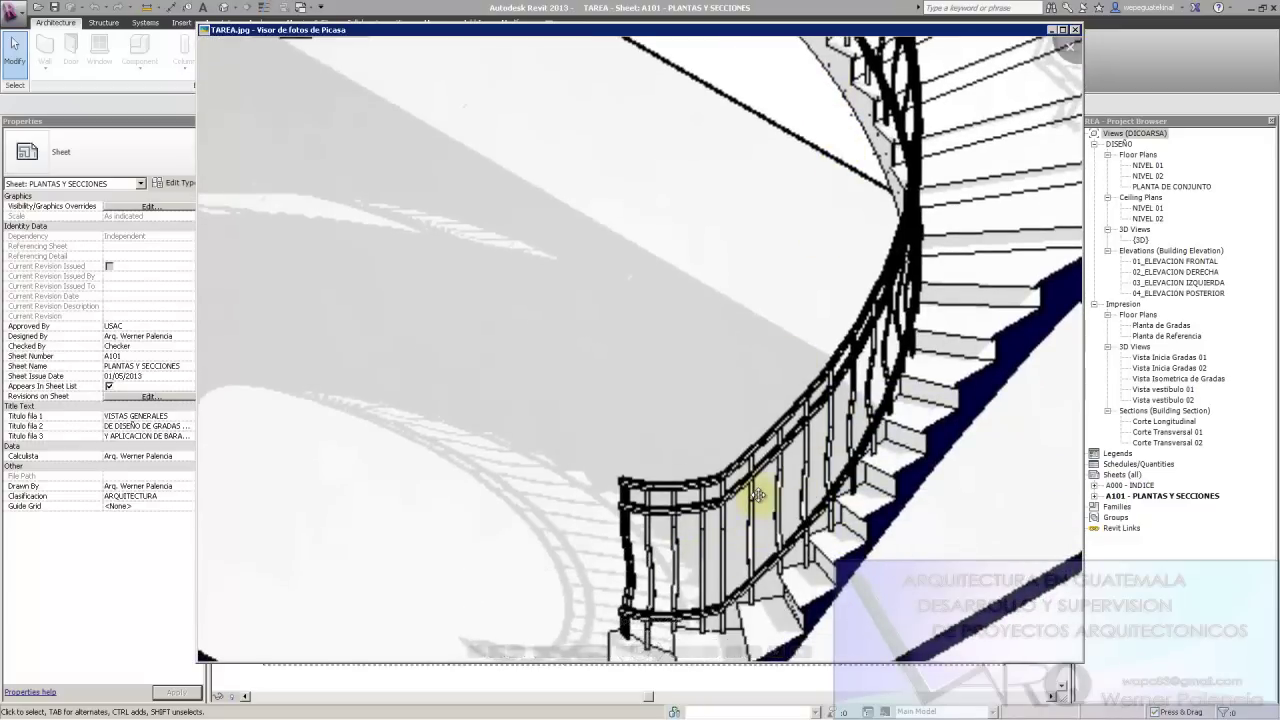
# Pan across the circular railing and left stair flight, then zoom back out
pyautogui.scroll(-2, 757, 494)
pyautogui.moveTo(535, 348); pyautogui.dragTo(778, 523)
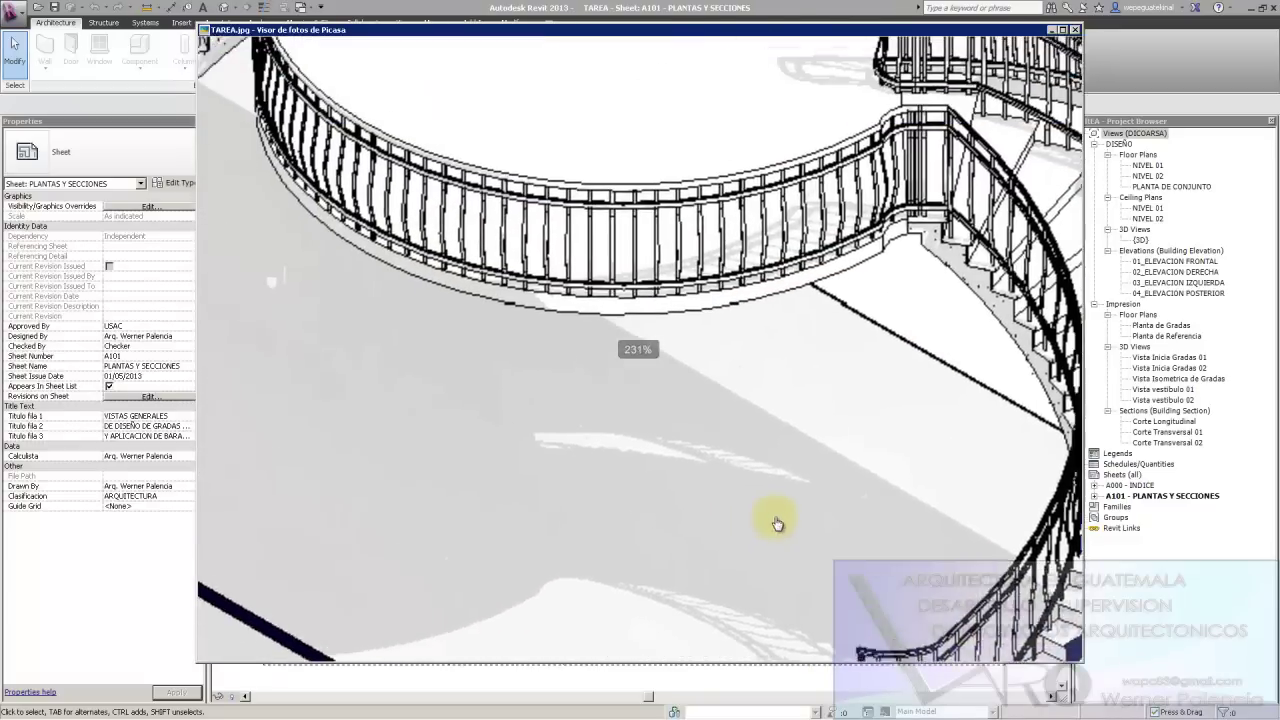
pyautogui.moveTo(349, 294); pyautogui.dragTo(699, 453)
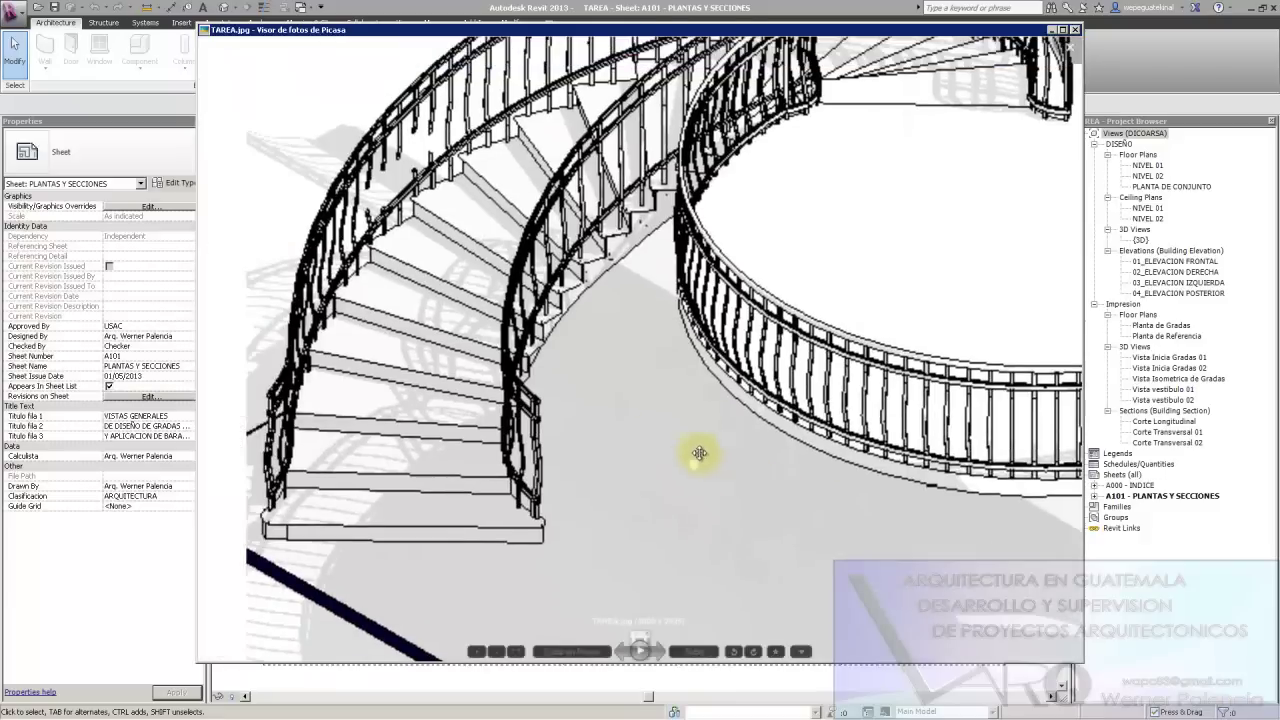
pyautogui.scroll(-2, 620, 423)
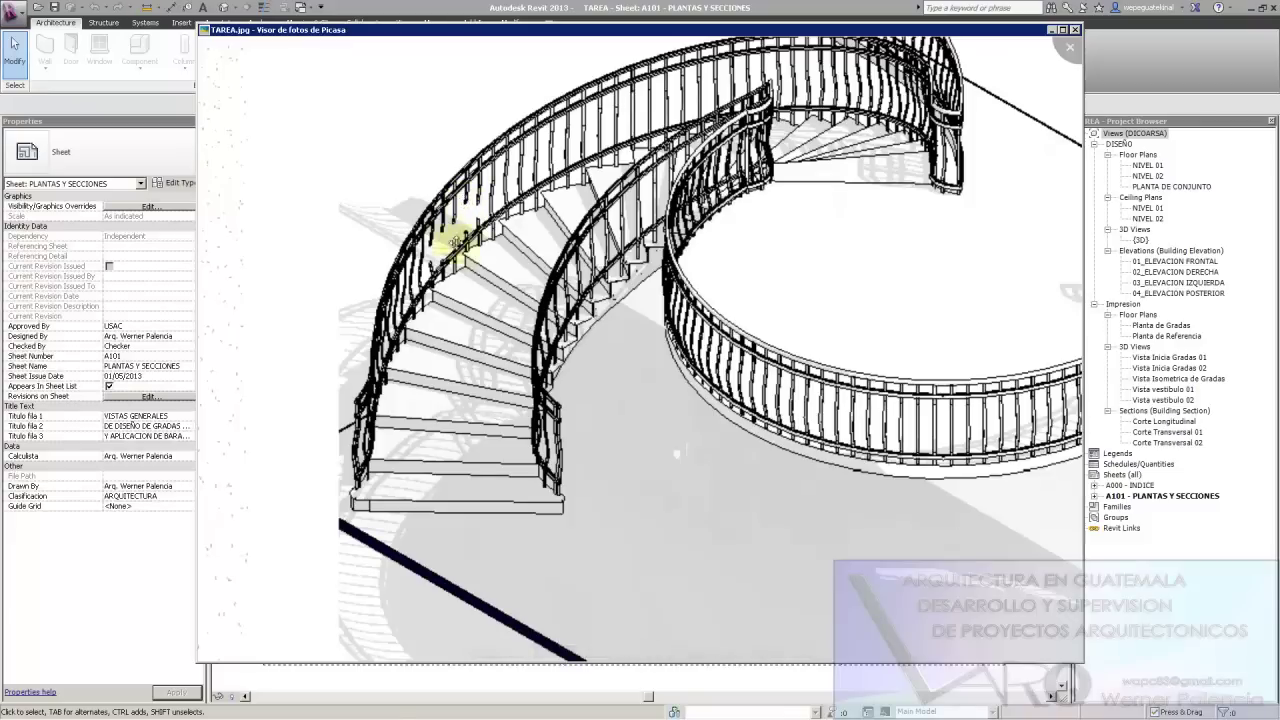
pyautogui.scroll(-1, 527, 318)
pyautogui.scroll(-1, 491, 366)
pyautogui.scroll(-1, 571, 363)
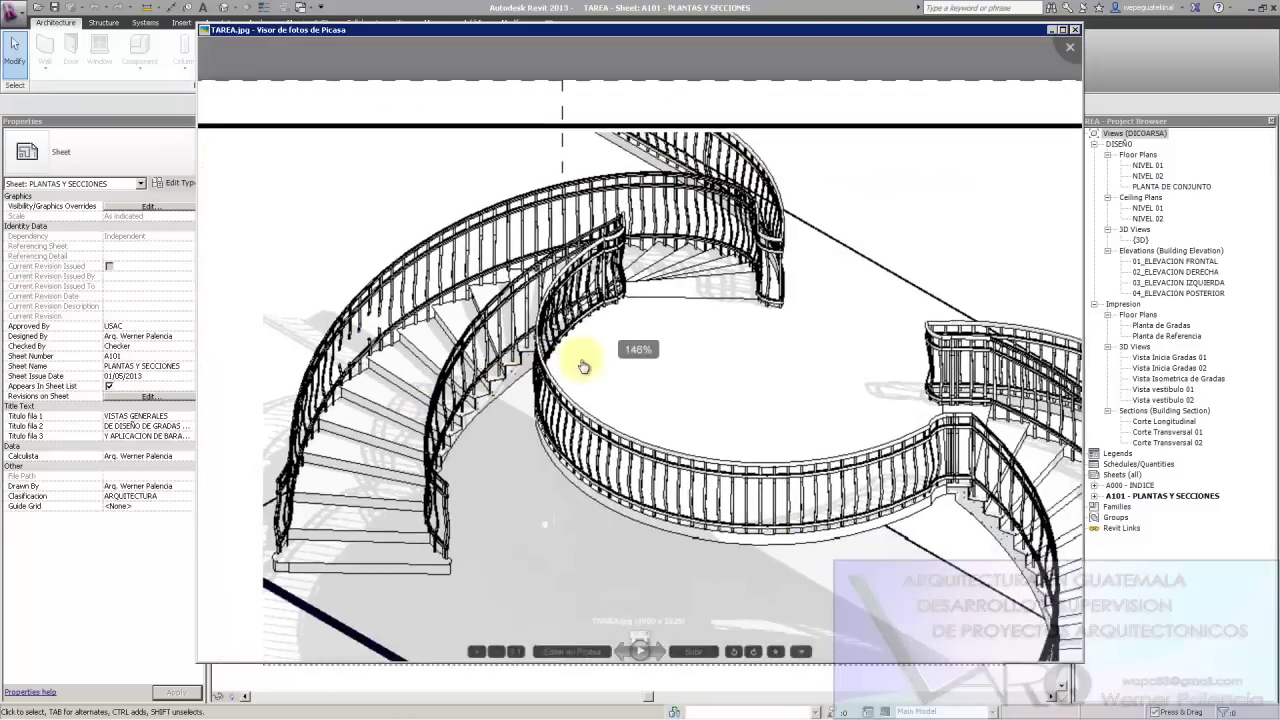
pyautogui.scroll(-1, 577, 357)
pyautogui.scroll(-2, 534, 437)
pyautogui.scroll(-2, 666, 314)
pyautogui.scroll(-2, 786, 357)
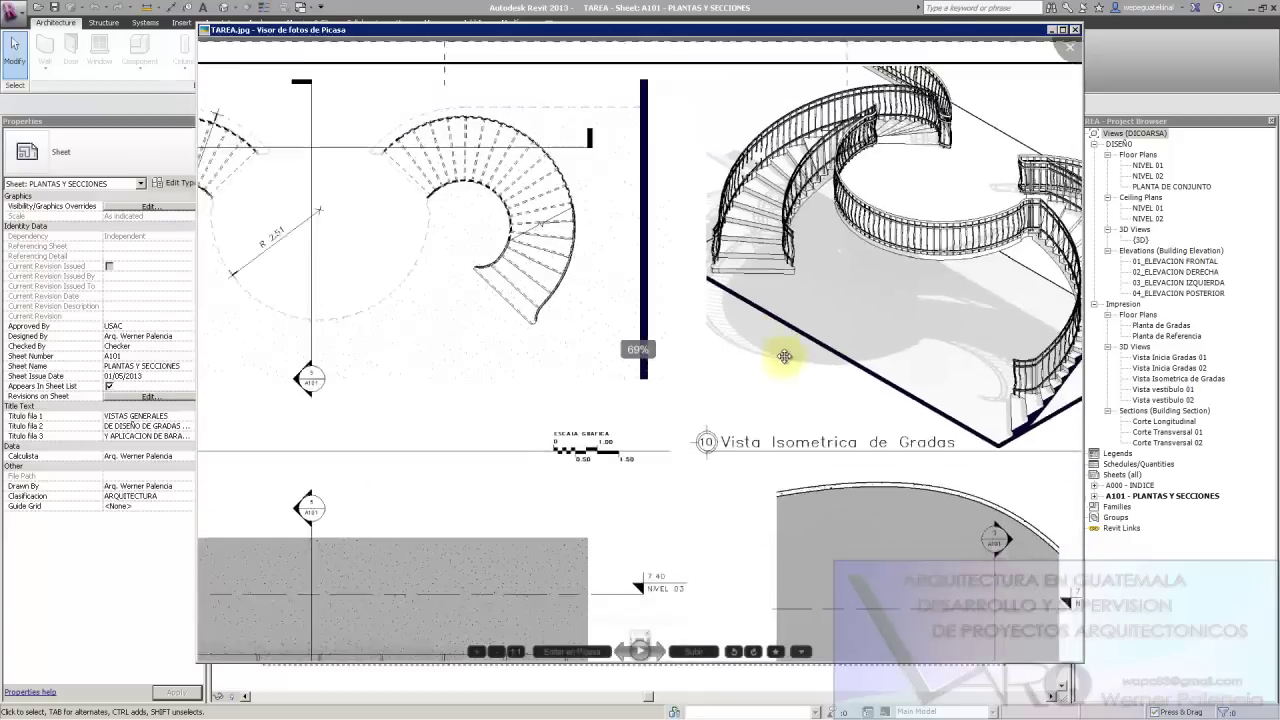
pyautogui.scroll(-2, 622, 305)
# Centre the Planta de Gradas plan and zoom until radii R 1.06 and R 2.51 are readable
pyautogui.moveTo(349, 277); pyautogui.dragTo(449, 306)
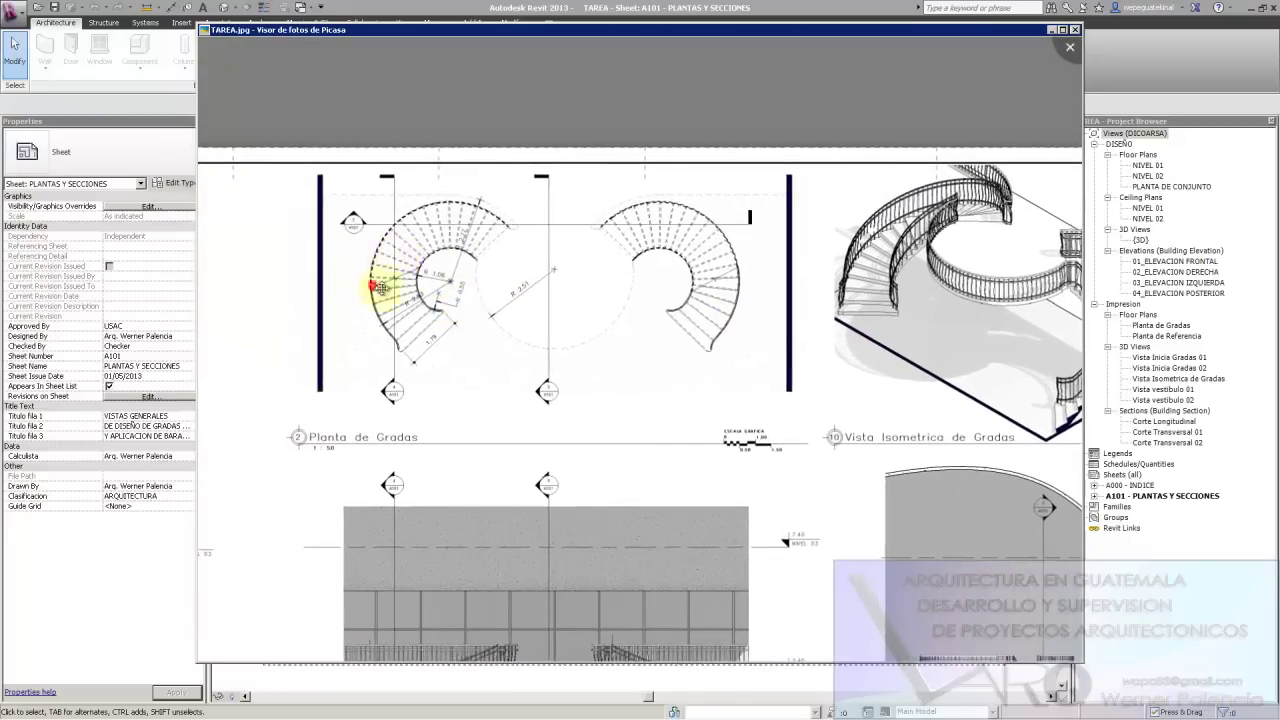
pyautogui.moveTo(366, 286); pyautogui.dragTo(685, 310)
pyautogui.scroll(1, 400, 375)
pyautogui.scroll(1, 385, 370)
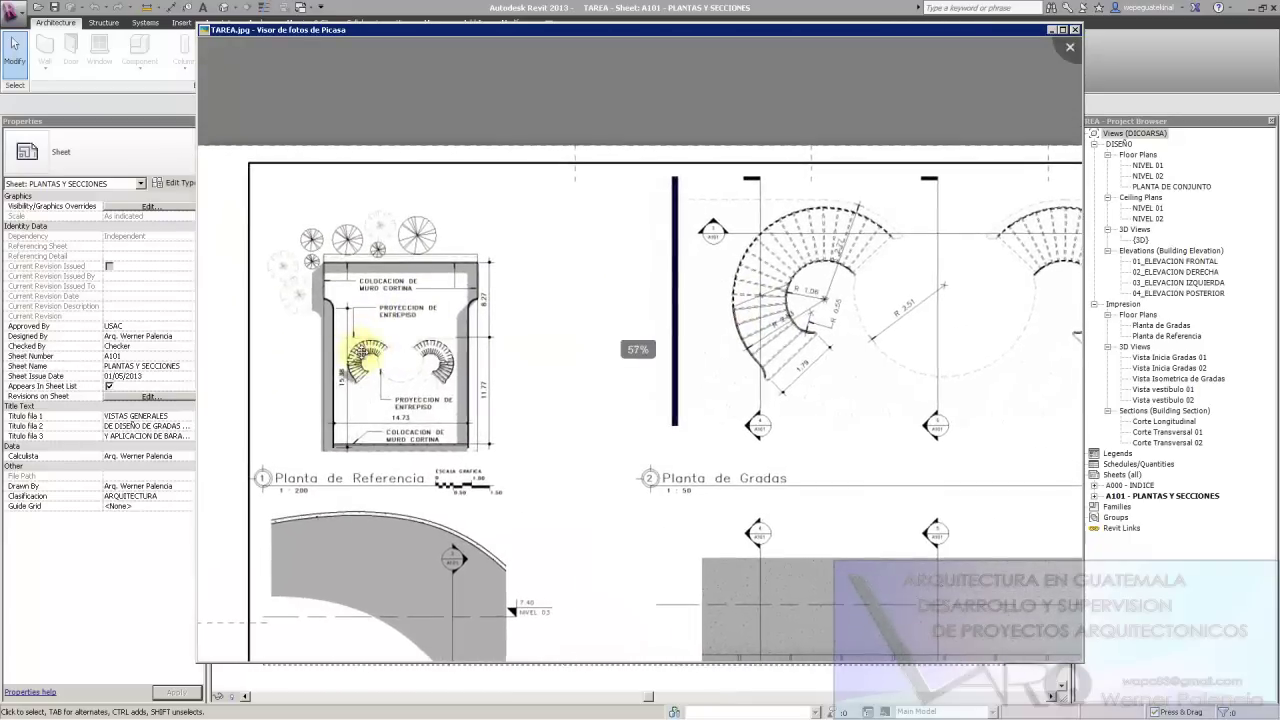
pyautogui.moveTo(519, 376); pyautogui.dragTo(420, 380)
pyautogui.moveTo(654, 403); pyautogui.dragTo(574, 434)
pyautogui.scroll(1, 746, 349)
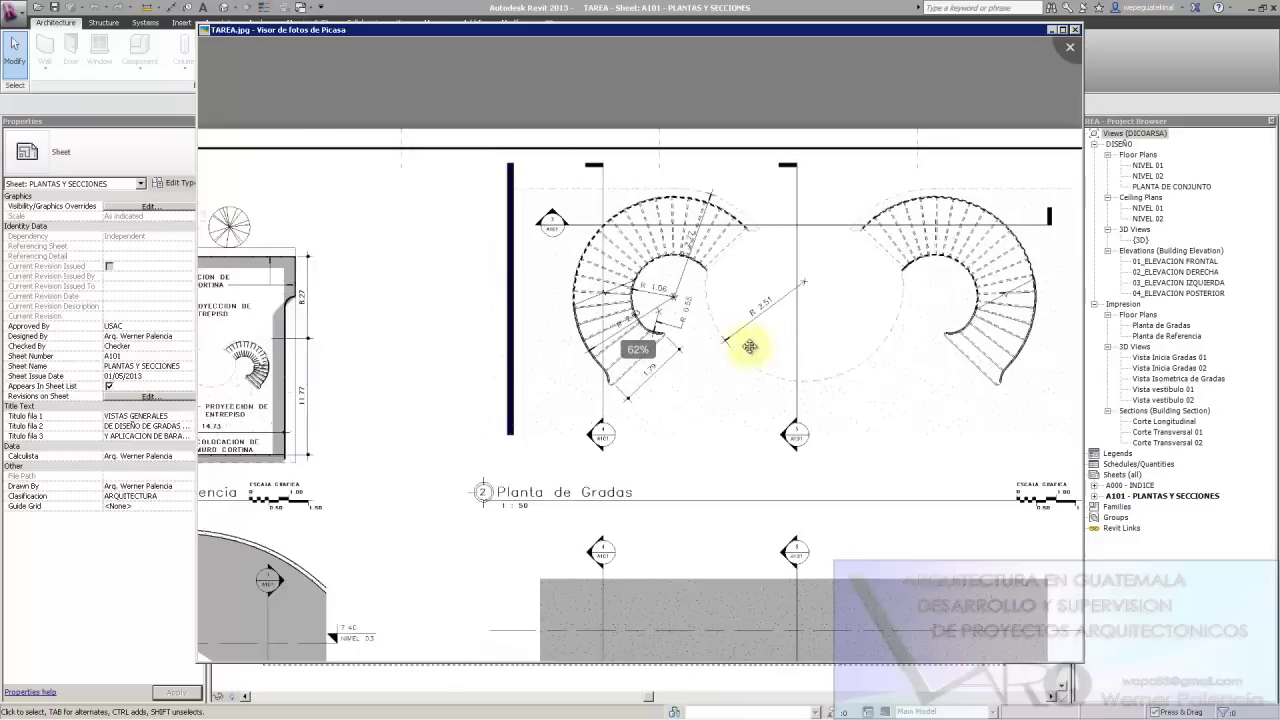
pyautogui.moveTo(718, 358); pyautogui.dragTo(635, 390)
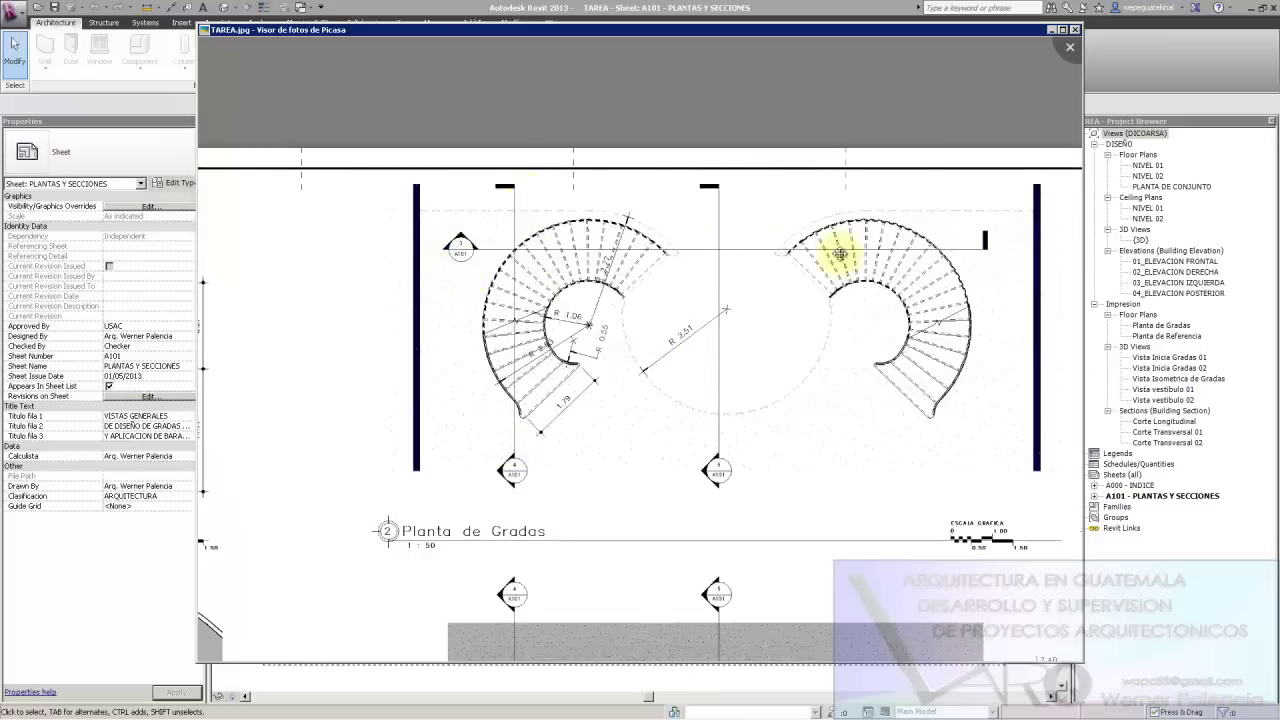
# Pan over the stair elevation, Planta de Referencia, spiral plans, Corte Transversal 01 and Corte Longitudinal
pyautogui.moveTo(591, 543); pyautogui.dragTo(849, 266)
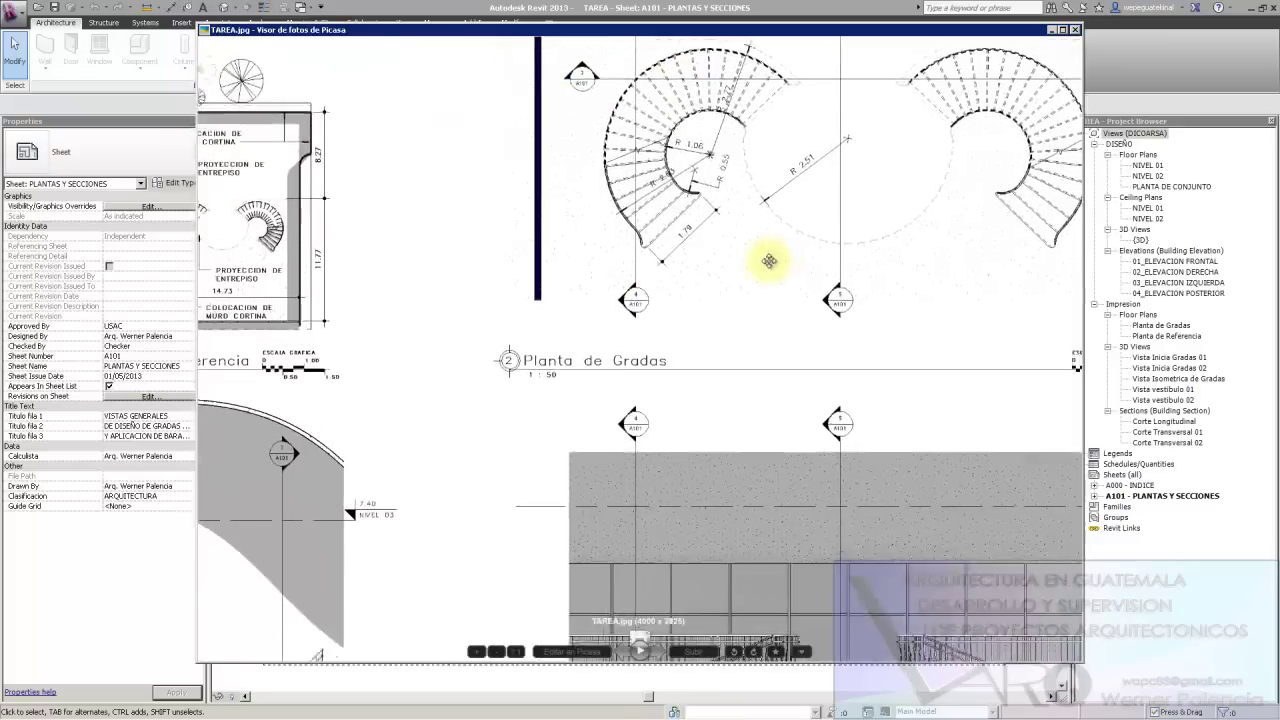
pyautogui.moveTo(381, 590); pyautogui.dragTo(641, 403)
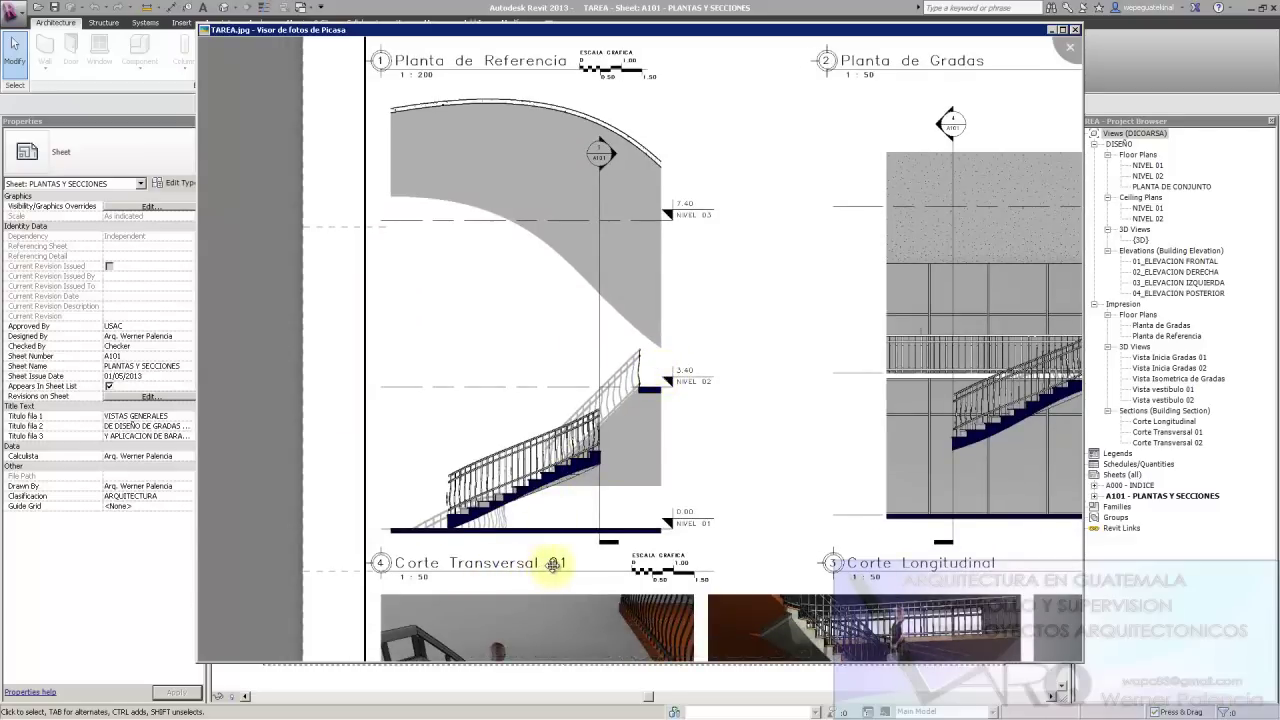
pyautogui.moveTo(703, 398); pyautogui.dragTo(540, 471)
pyautogui.moveTo(757, 200); pyautogui.dragTo(749, 251)
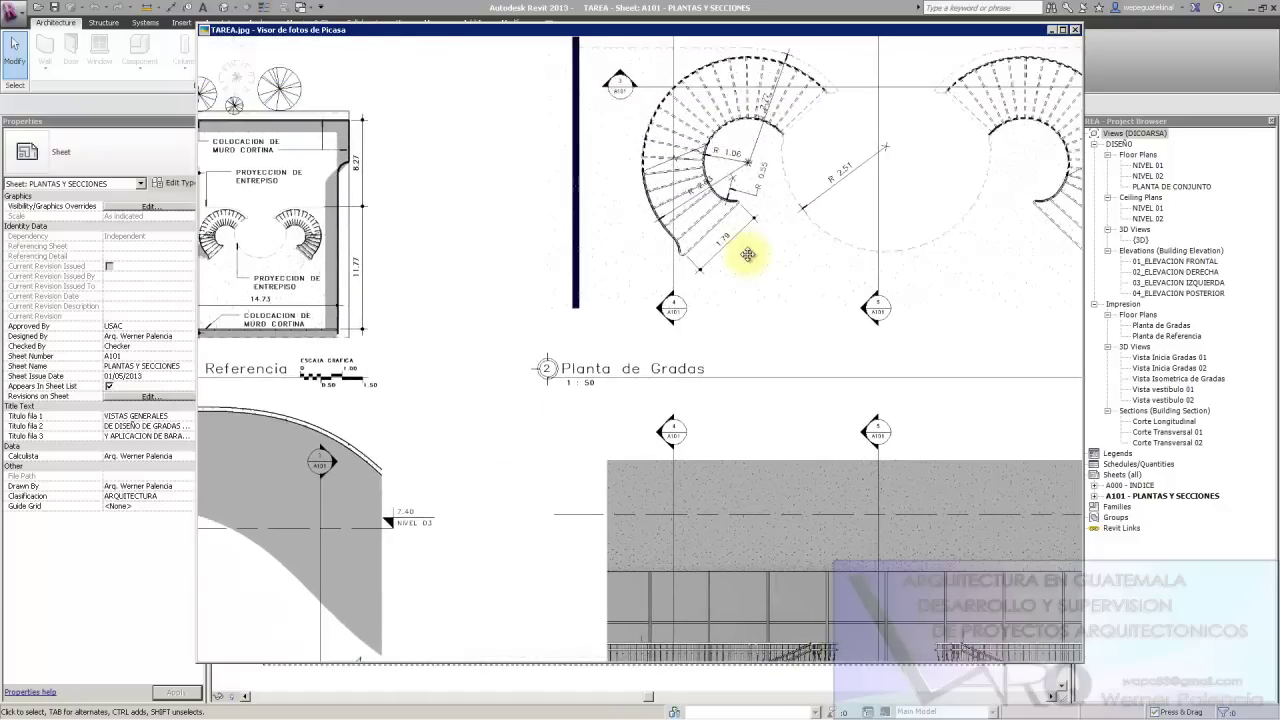
pyautogui.moveTo(673, 298); pyautogui.dragTo(706, 182)
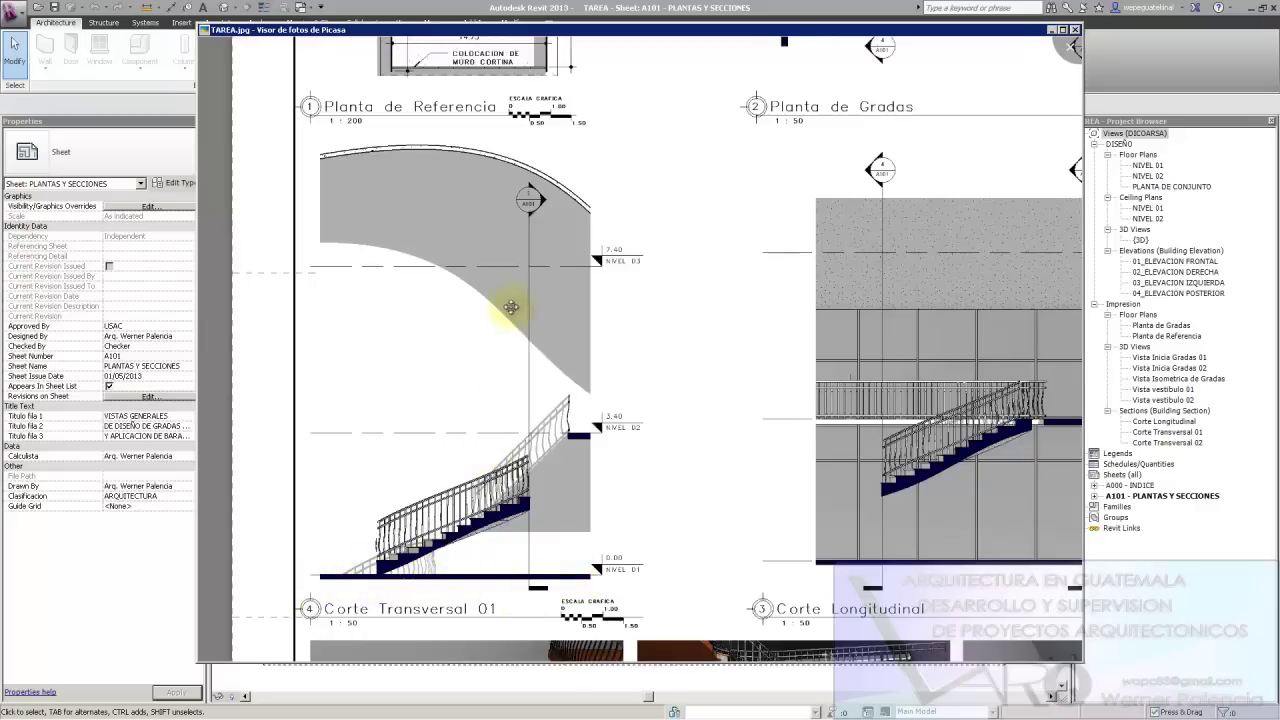
pyautogui.moveTo(511, 307); pyautogui.dragTo(505, 378)
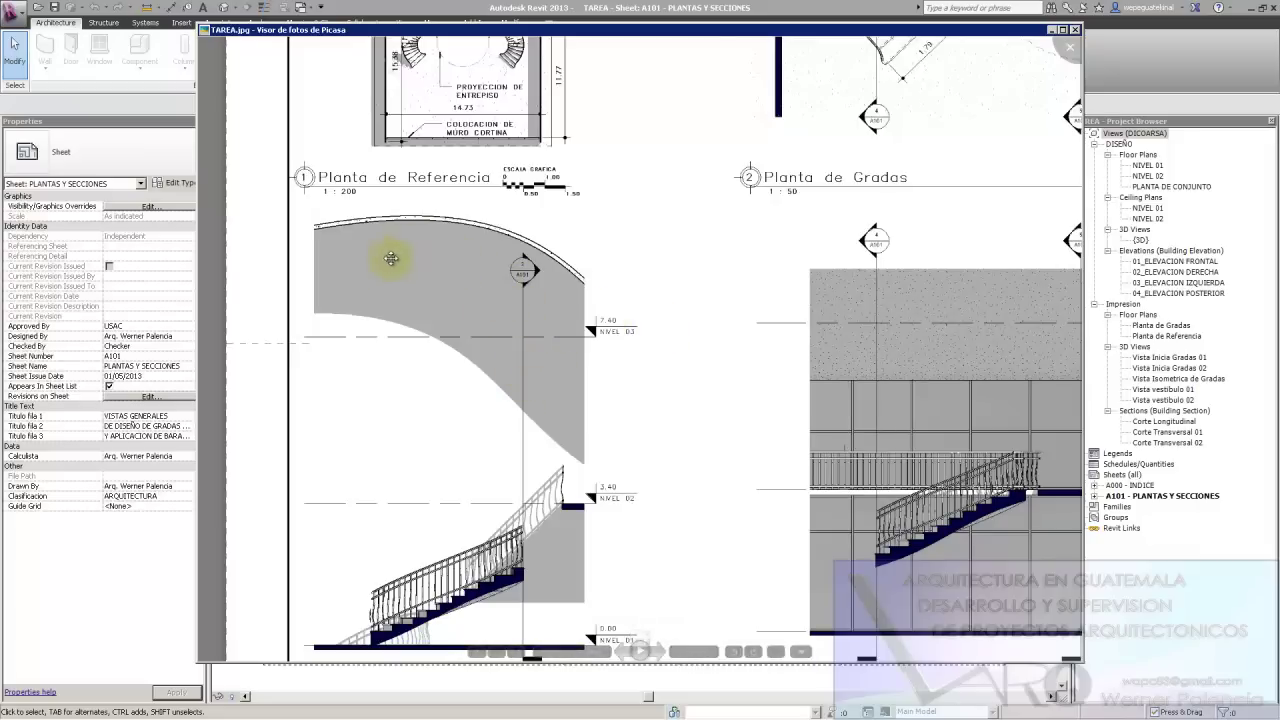
pyautogui.moveTo(596, 431); pyautogui.dragTo(576, 404)
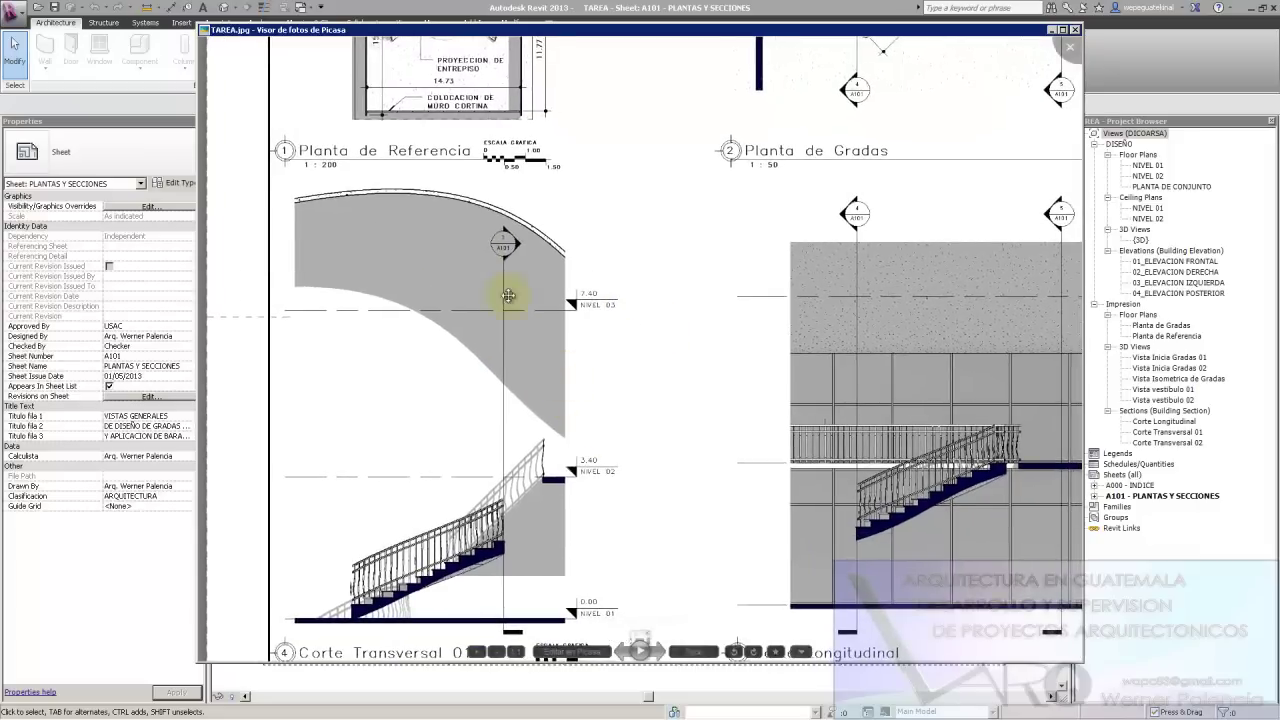
# Pan along Corte Longitudinal and Vista Isometrica de Gradas to the Corte Transversal 02 section
pyautogui.moveTo(646, 409); pyautogui.dragTo(397, 377)
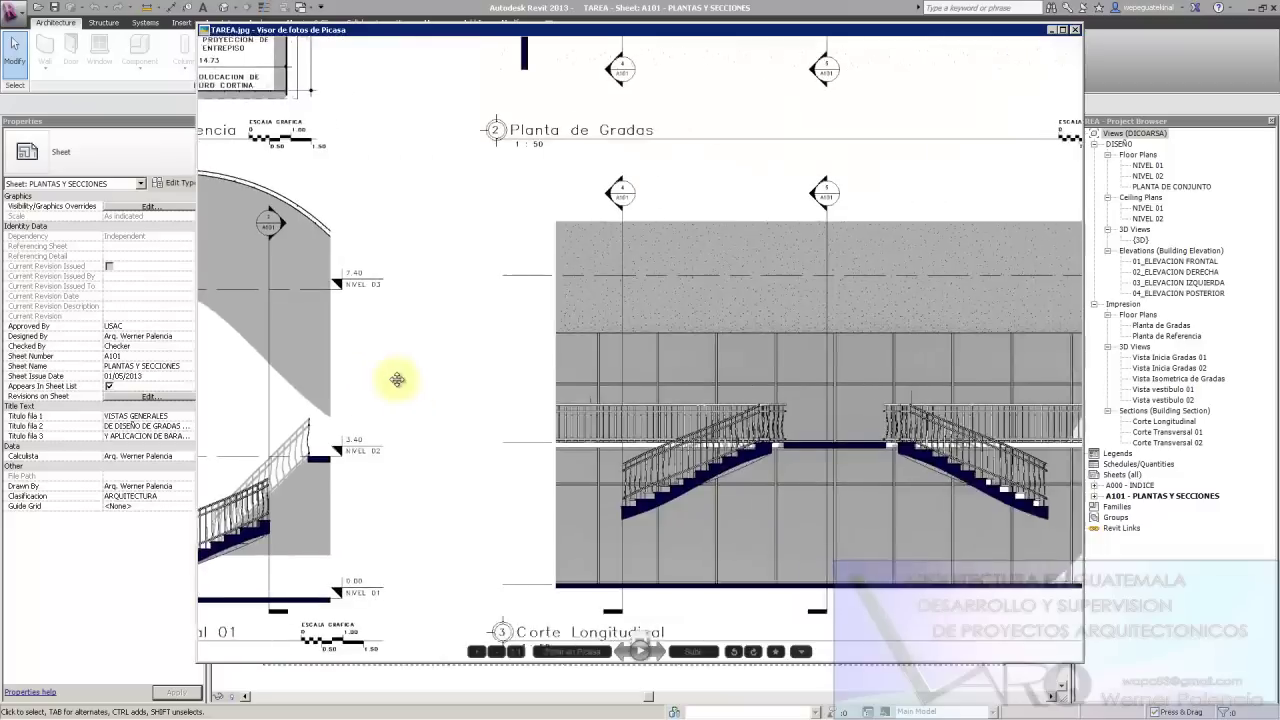
pyautogui.moveTo(689, 401)
pyautogui.mouseDown()
pyautogui.moveTo(686, 363)
pyautogui.moveTo(516, 397)
pyautogui.mouseUp()
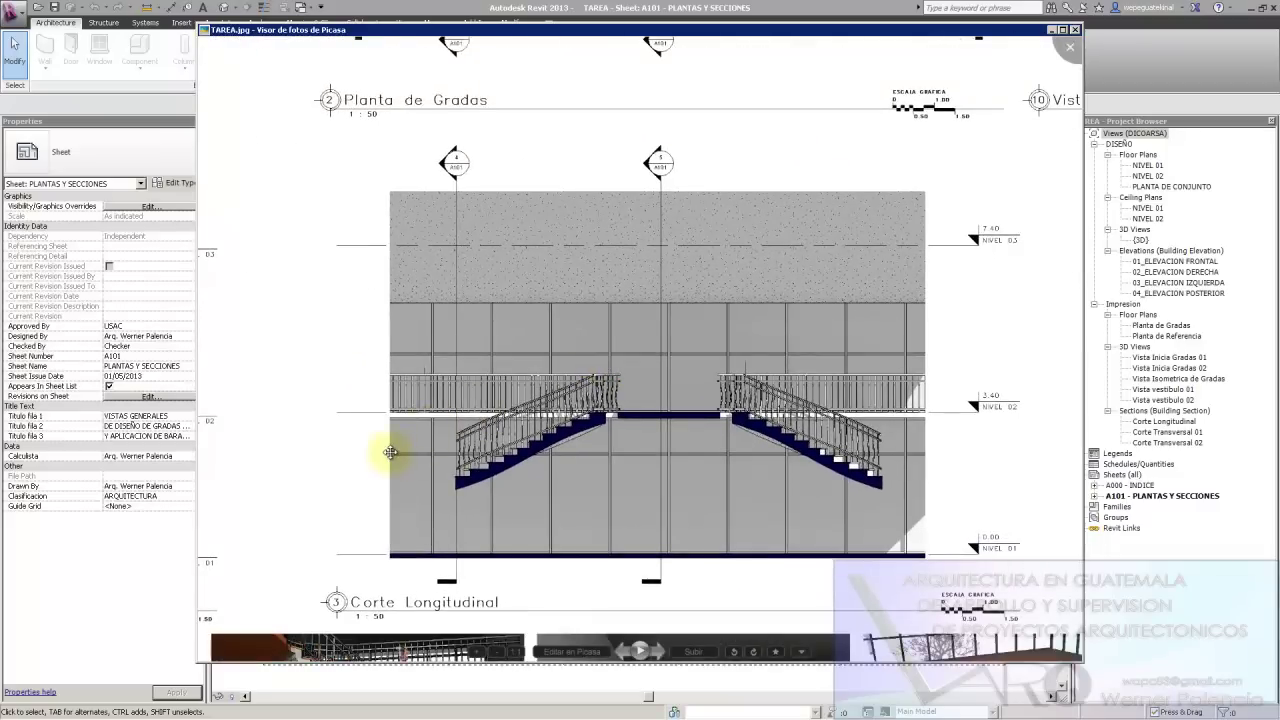
pyautogui.moveTo(882, 444); pyautogui.dragTo(821, 446)
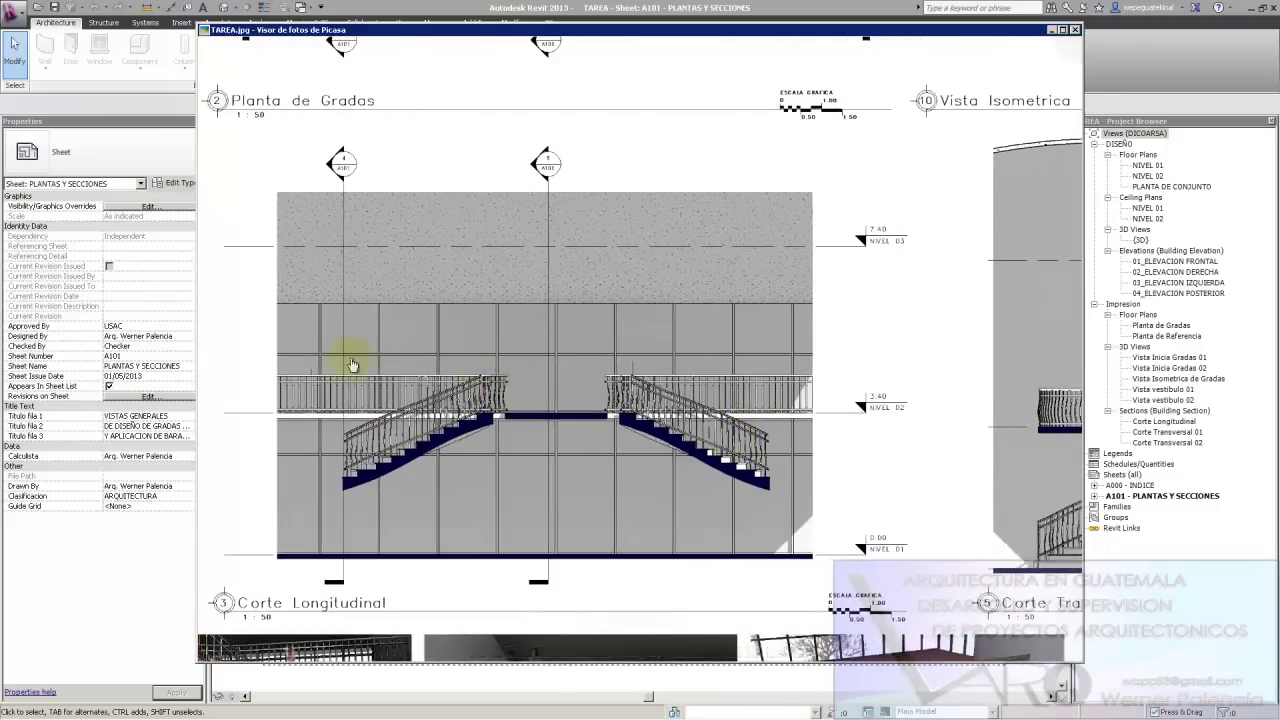
pyautogui.moveTo(343, 360); pyautogui.dragTo(719, 368)
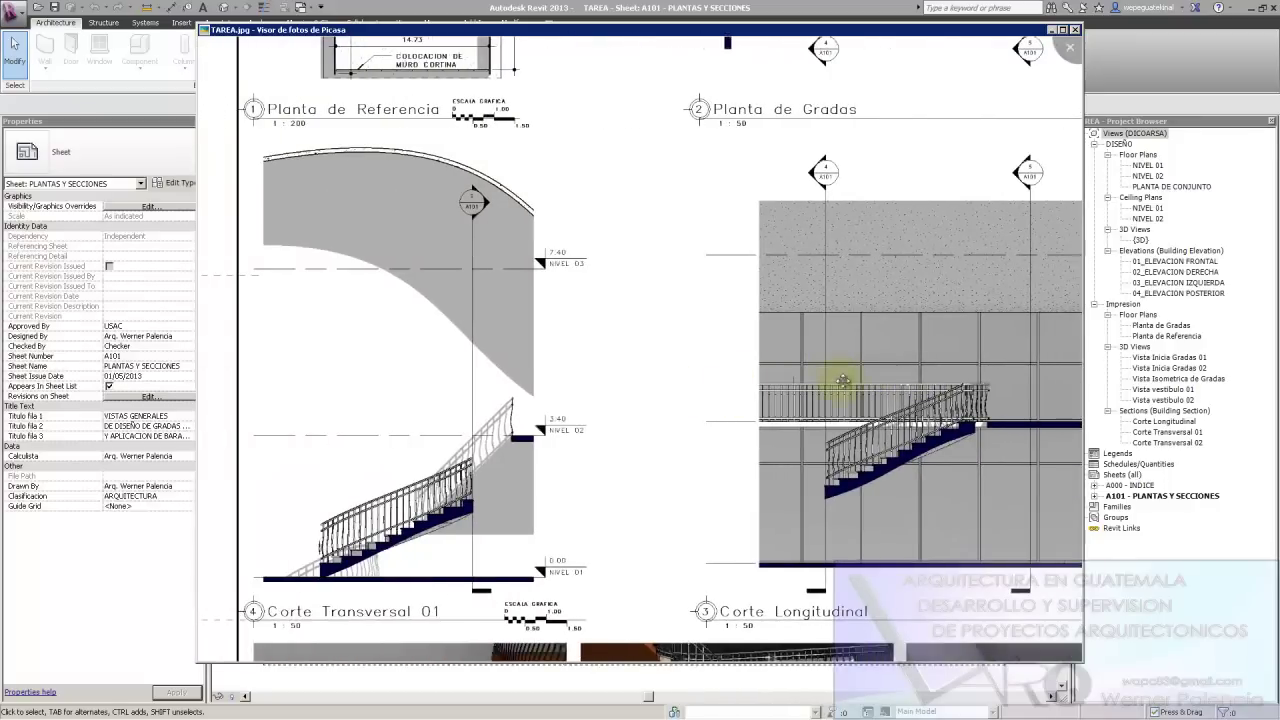
pyautogui.moveTo(843, 386); pyautogui.dragTo(443, 400)
pyautogui.moveTo(871, 391); pyautogui.dragTo(510, 385)
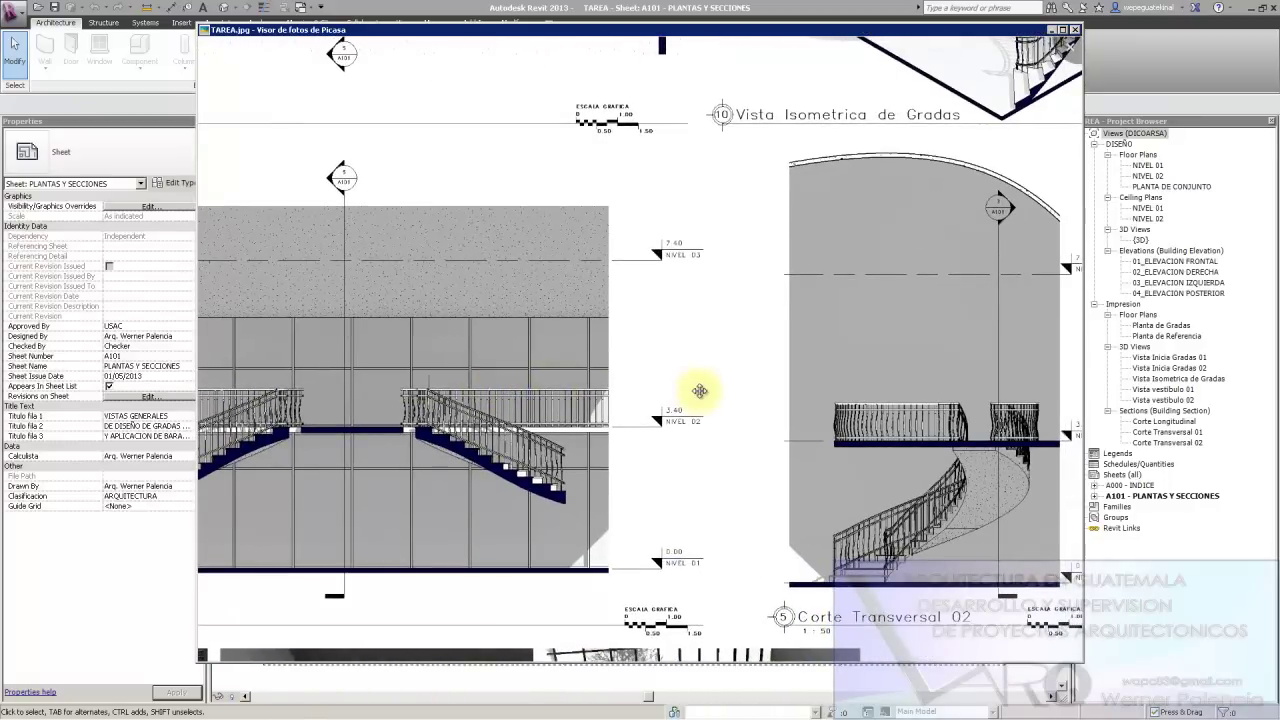
pyautogui.moveTo(860, 415); pyautogui.dragTo(748, 405)
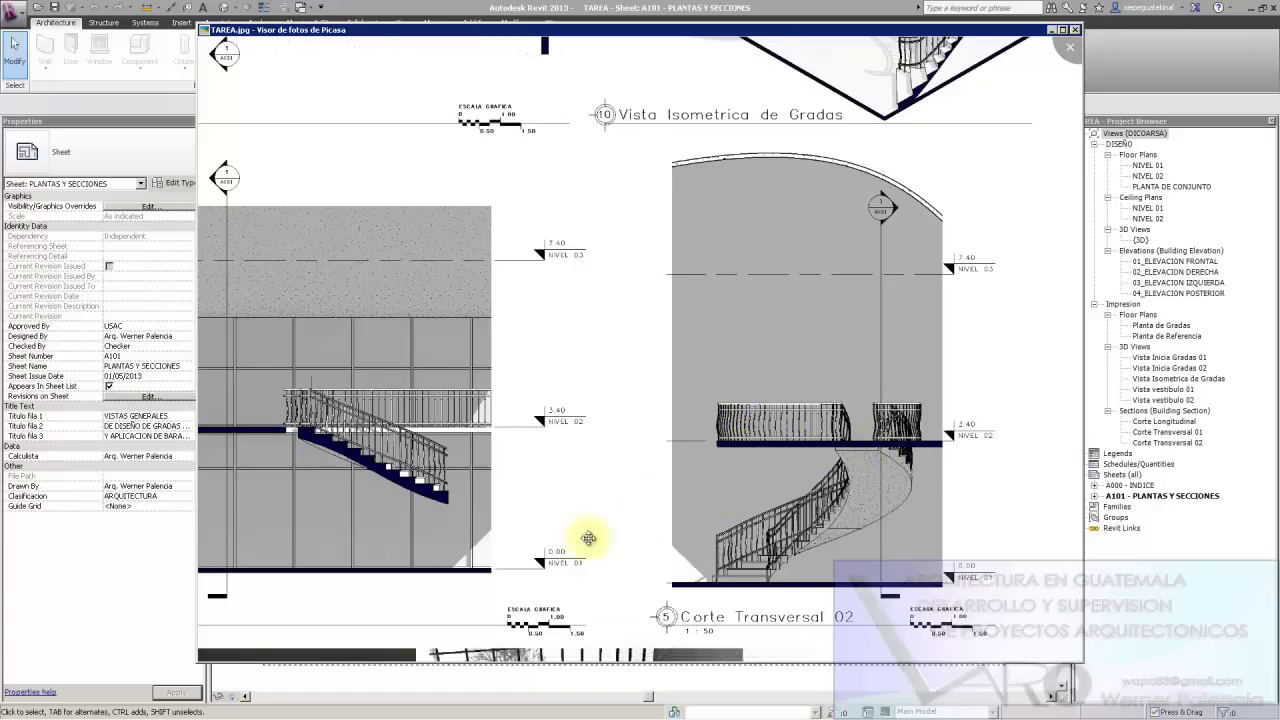
# Zoom into the renders and pan across both vestibule renderings, including Vista vestibulo 01
pyautogui.moveTo(576, 540); pyautogui.dragTo(766, 194)
pyautogui.scroll(2, 799, 467)
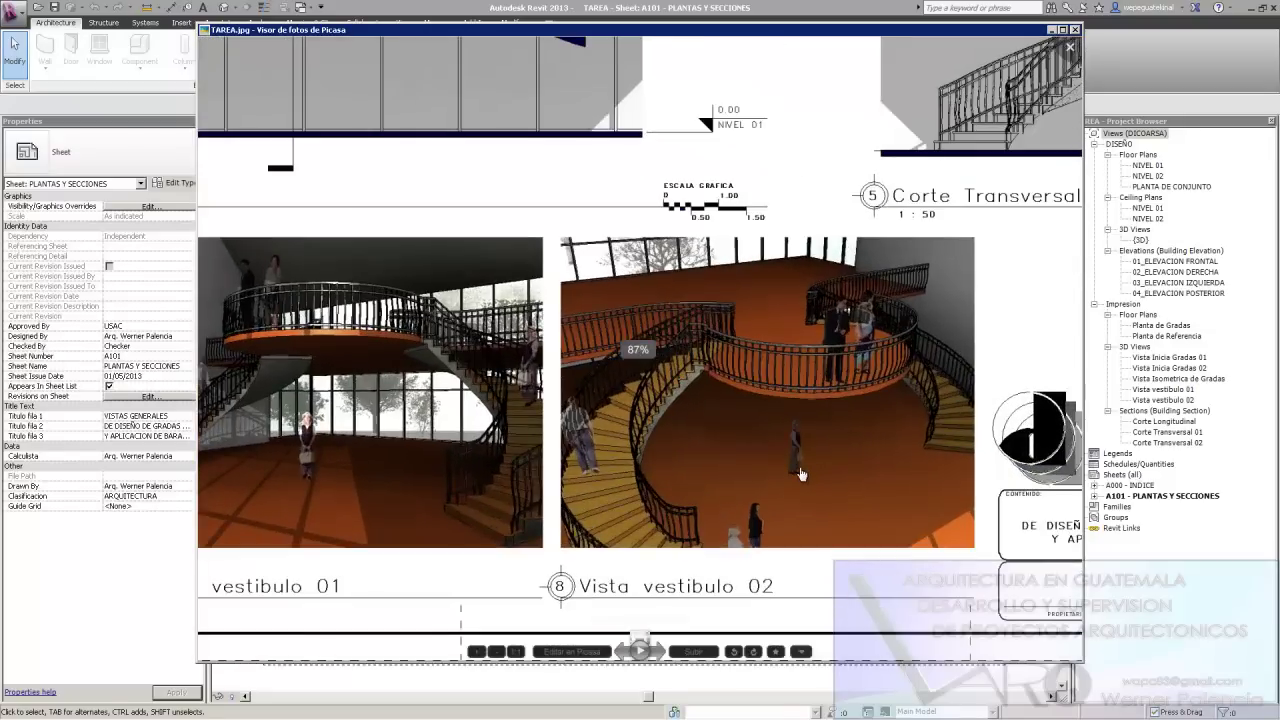
pyautogui.scroll(2, 799, 467)
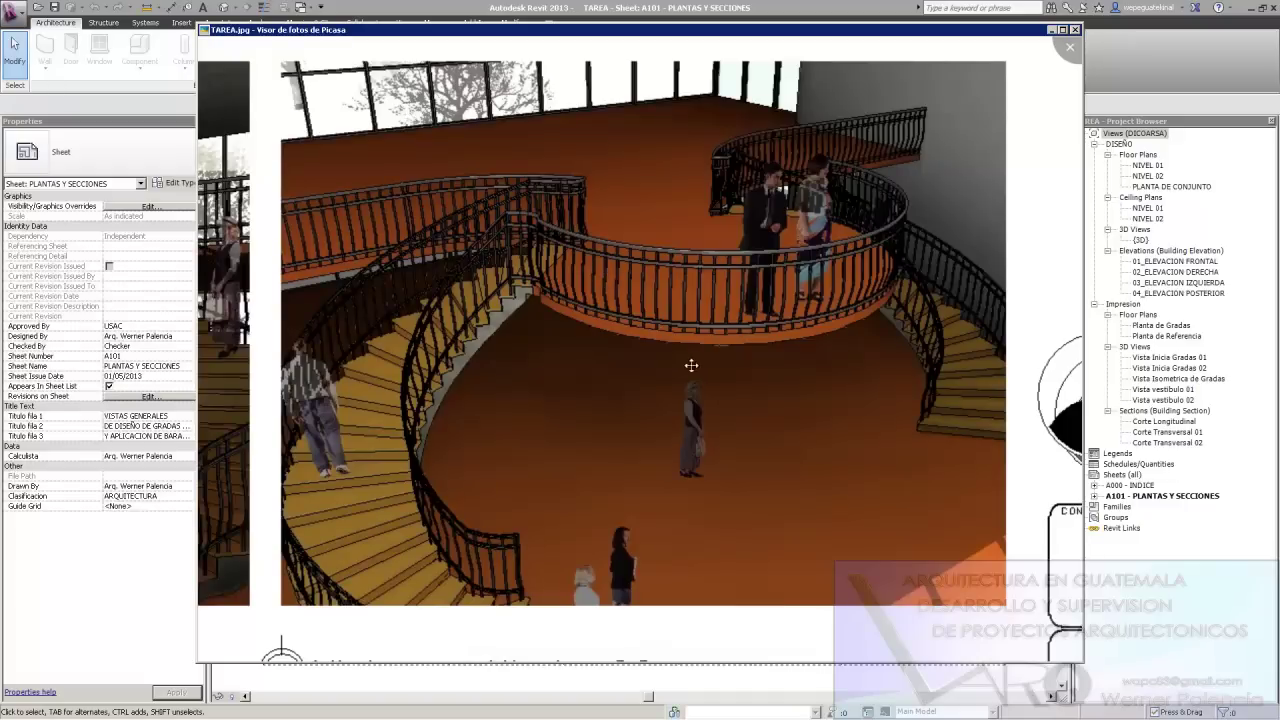
pyautogui.moveTo(451, 434); pyautogui.dragTo(531, 434)
pyautogui.scroll(-2, 600, 435)
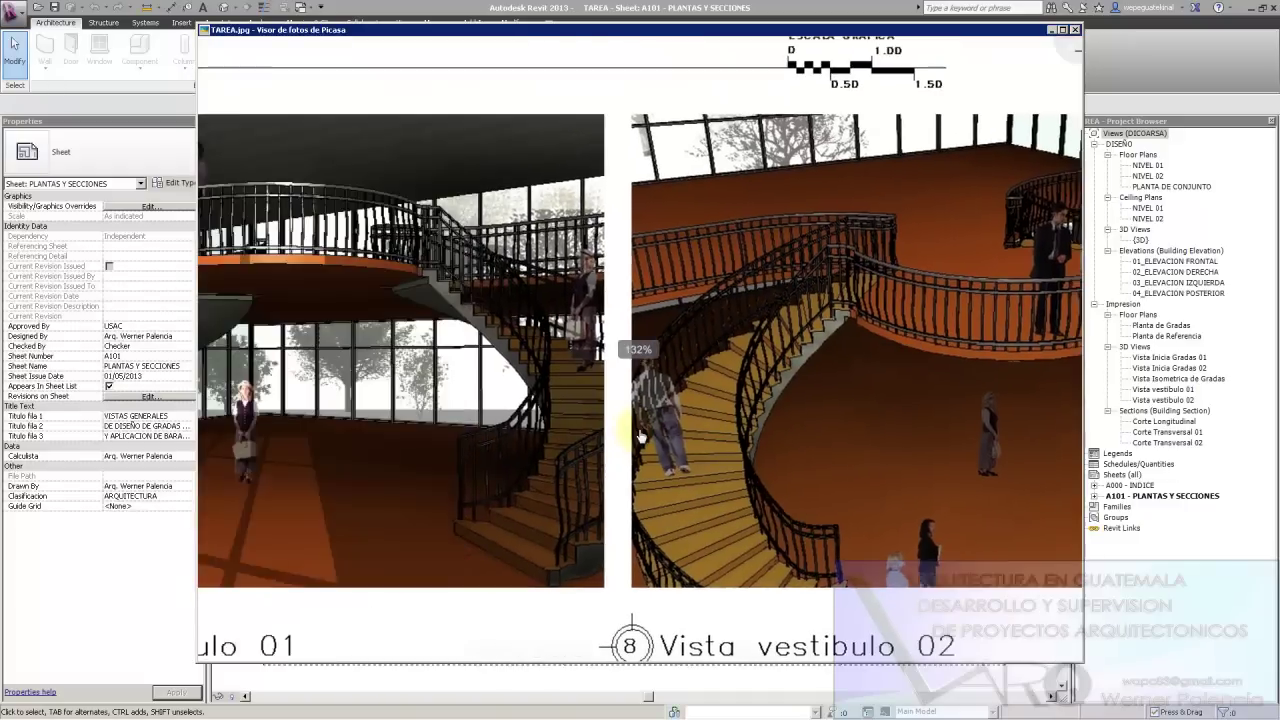
pyautogui.moveTo(413, 445); pyautogui.dragTo(695, 447)
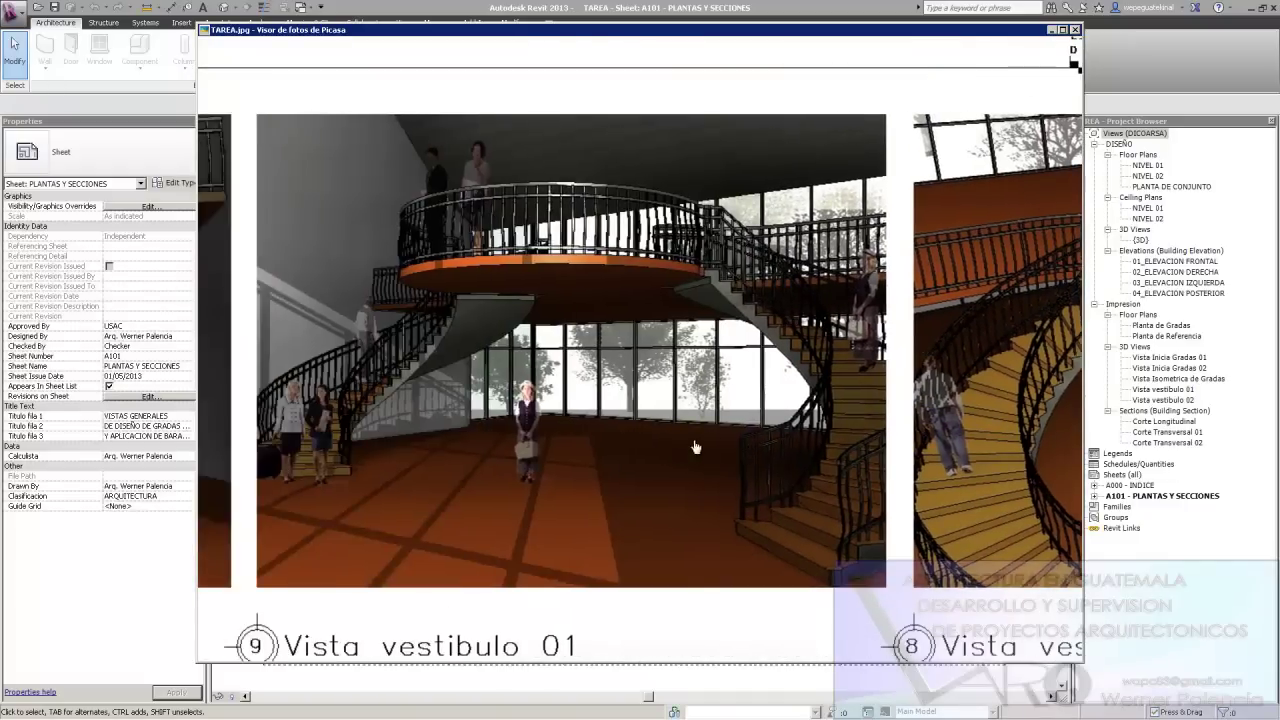
pyautogui.scroll(1, 696, 447)
pyautogui.scroll(1, 690, 440)
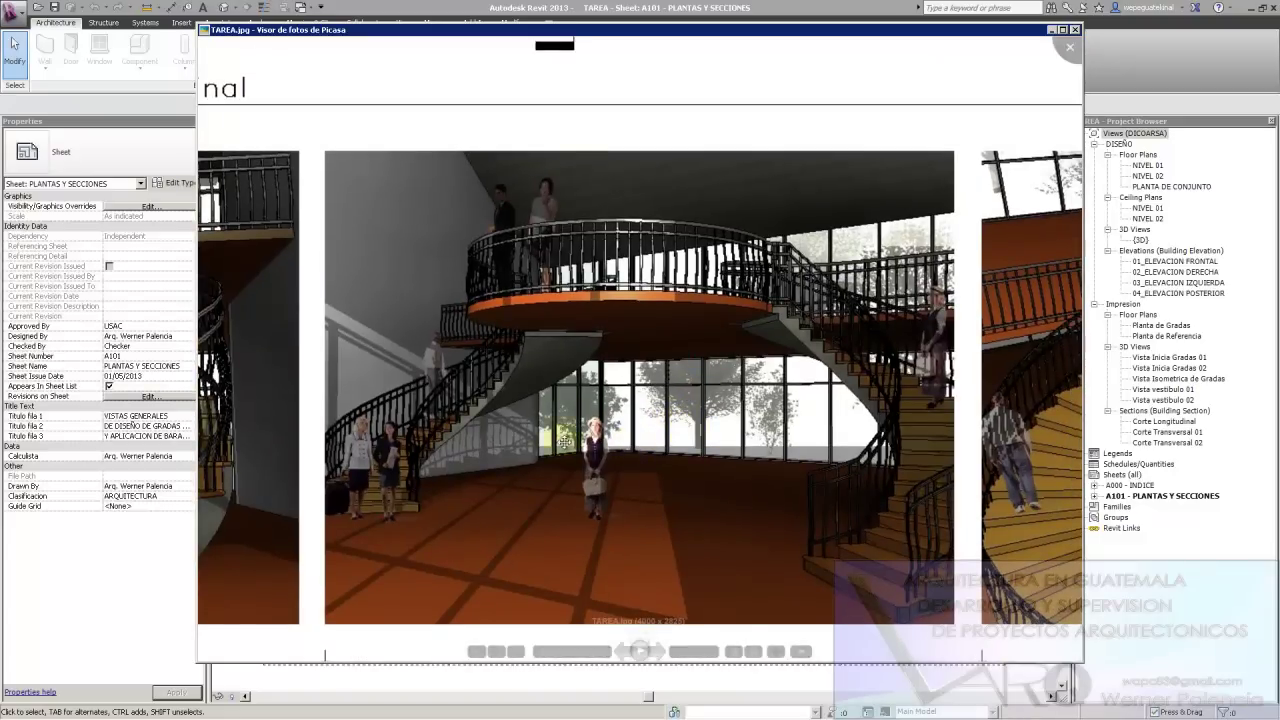
# View the stair renderings under Corte Longitudinal and Corte Transversal 01, then zoom out to the full sheet
pyautogui.moveTo(442, 446); pyautogui.dragTo(615, 481)
pyautogui.scroll(-2, 615, 481)
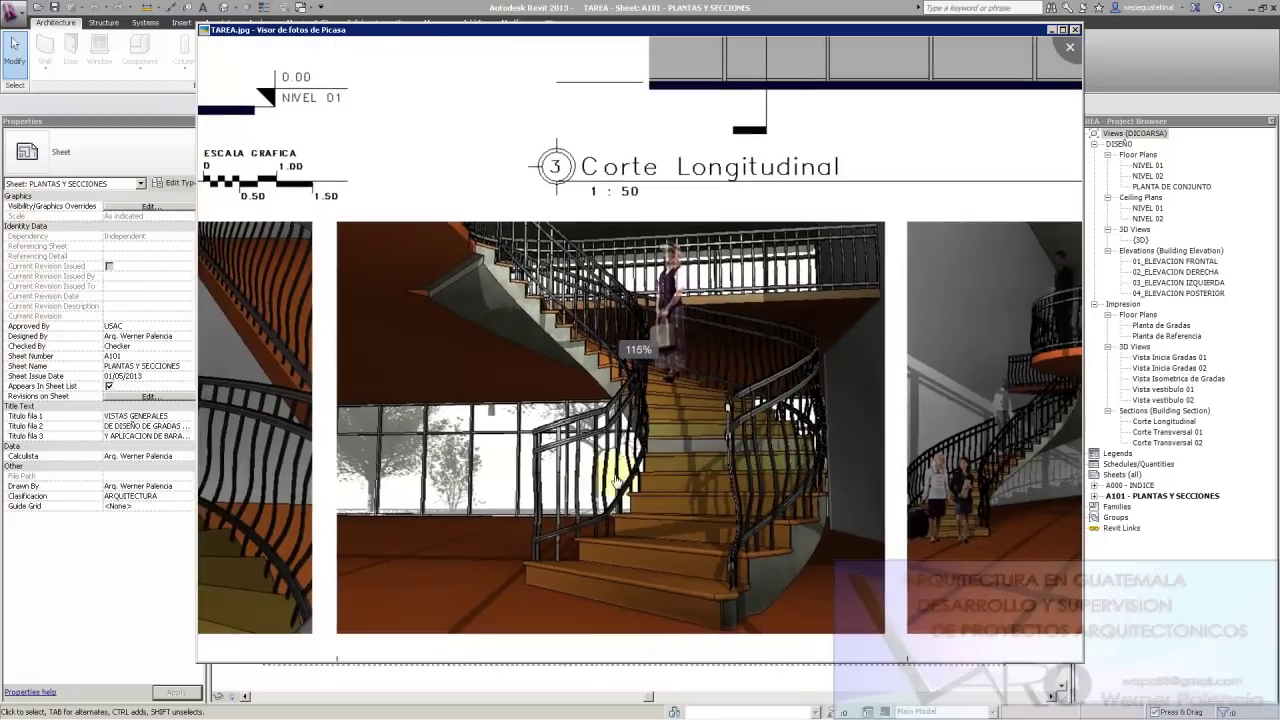
pyautogui.moveTo(448, 478); pyautogui.dragTo(697, 479)
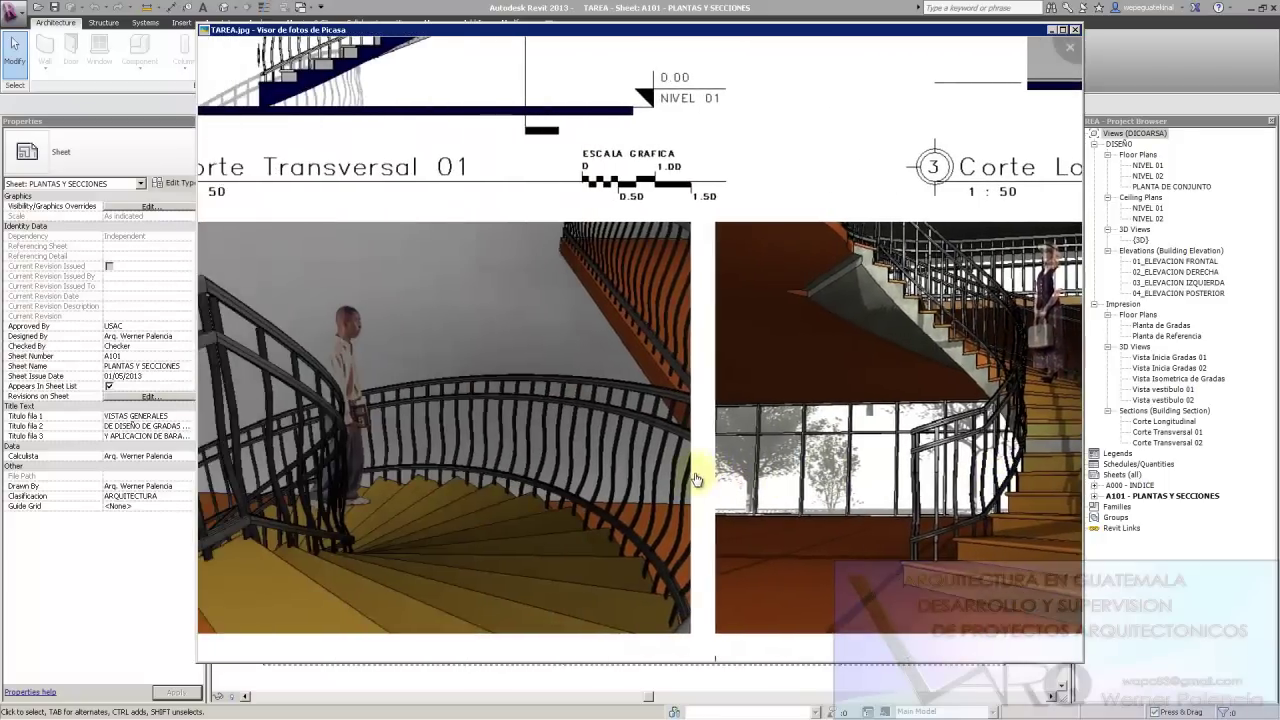
pyautogui.scroll(-2, 697, 479)
pyautogui.scroll(-2, 694, 420)
pyautogui.scroll(-2, 694, 397)
pyautogui.scroll(-1, 648, 408)
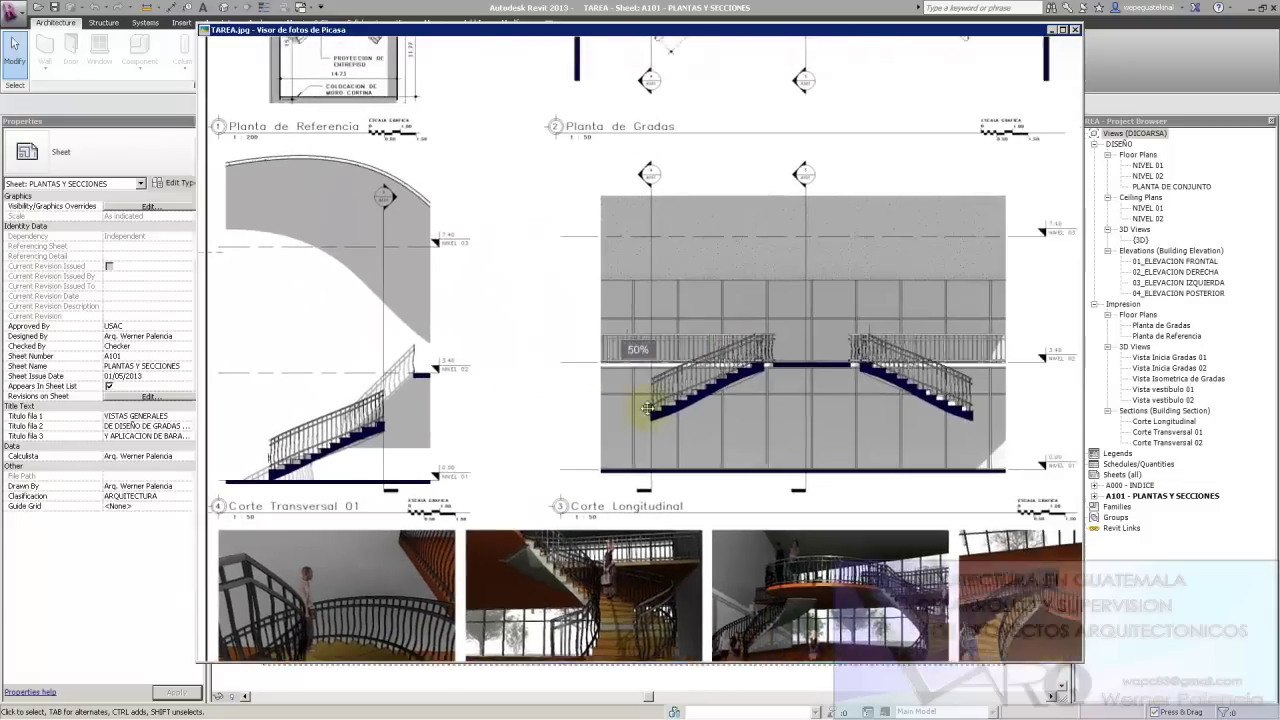
pyautogui.scroll(-1, 648, 408)
pyautogui.scroll(-1, 680, 407)
pyautogui.scroll(-1, 710, 406)
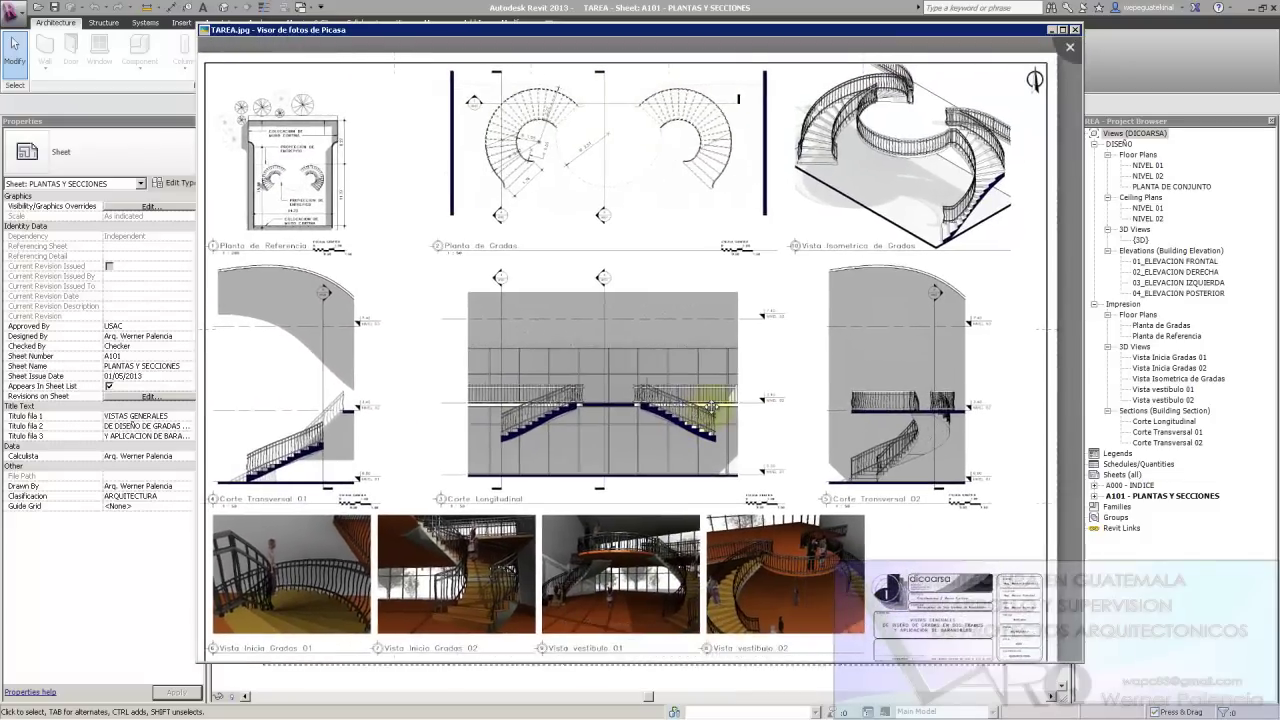
pyautogui.scroll(-1, 763, 437)
pyautogui.scroll(-1, 763, 429)
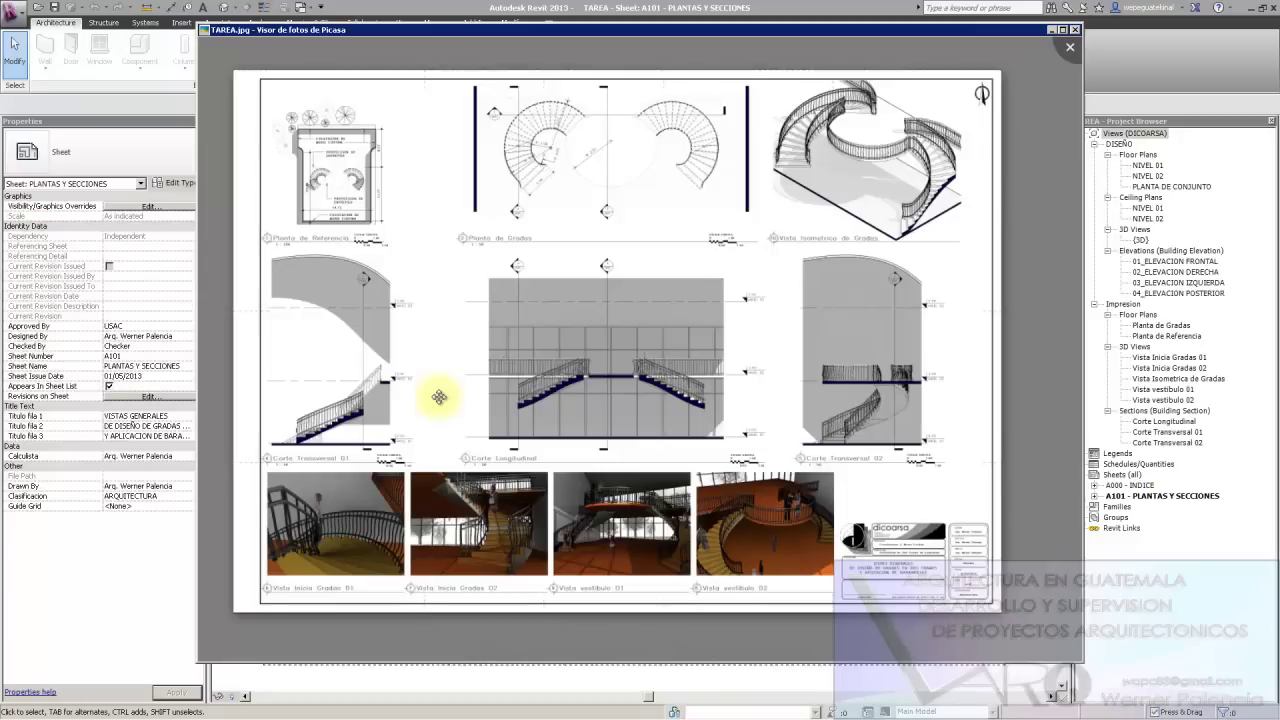
# Close the photo viewer and cycle Revit windows with Ctrl+Tab to the cvsj project's sheet A101
pyautogui.click(1075, 30)
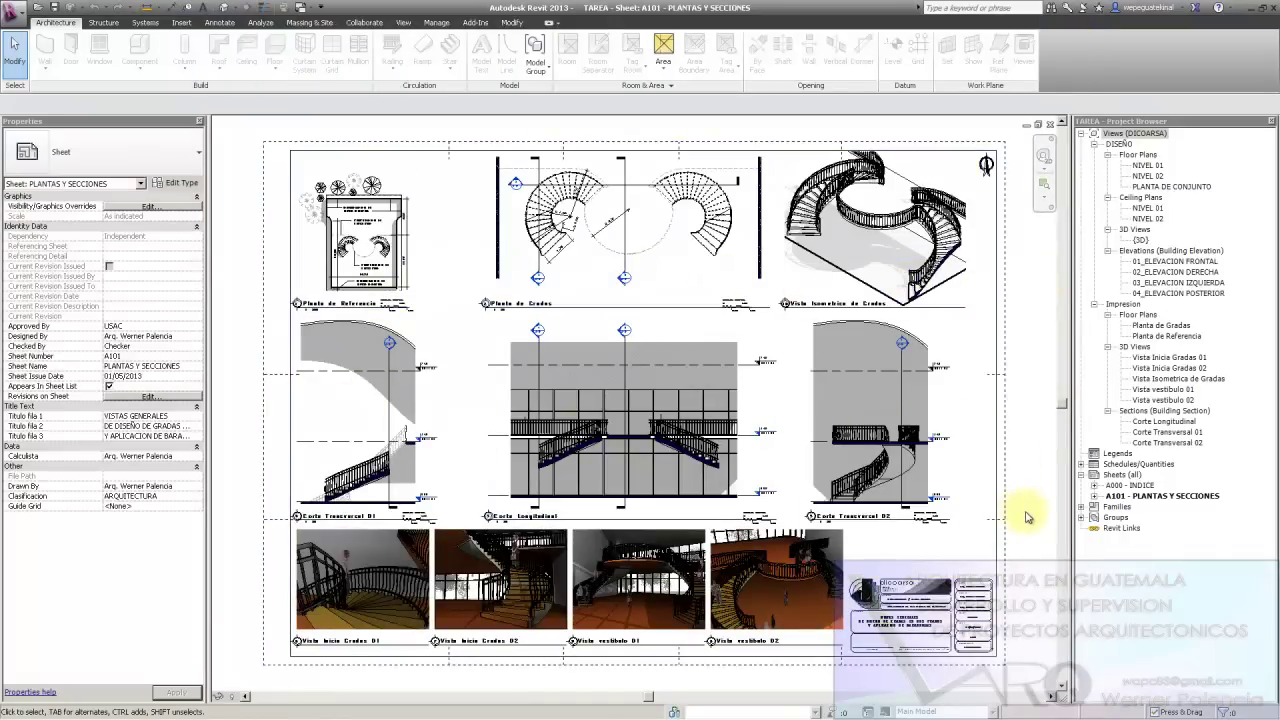
pyautogui.hotkey('ctrl', 'Tab')
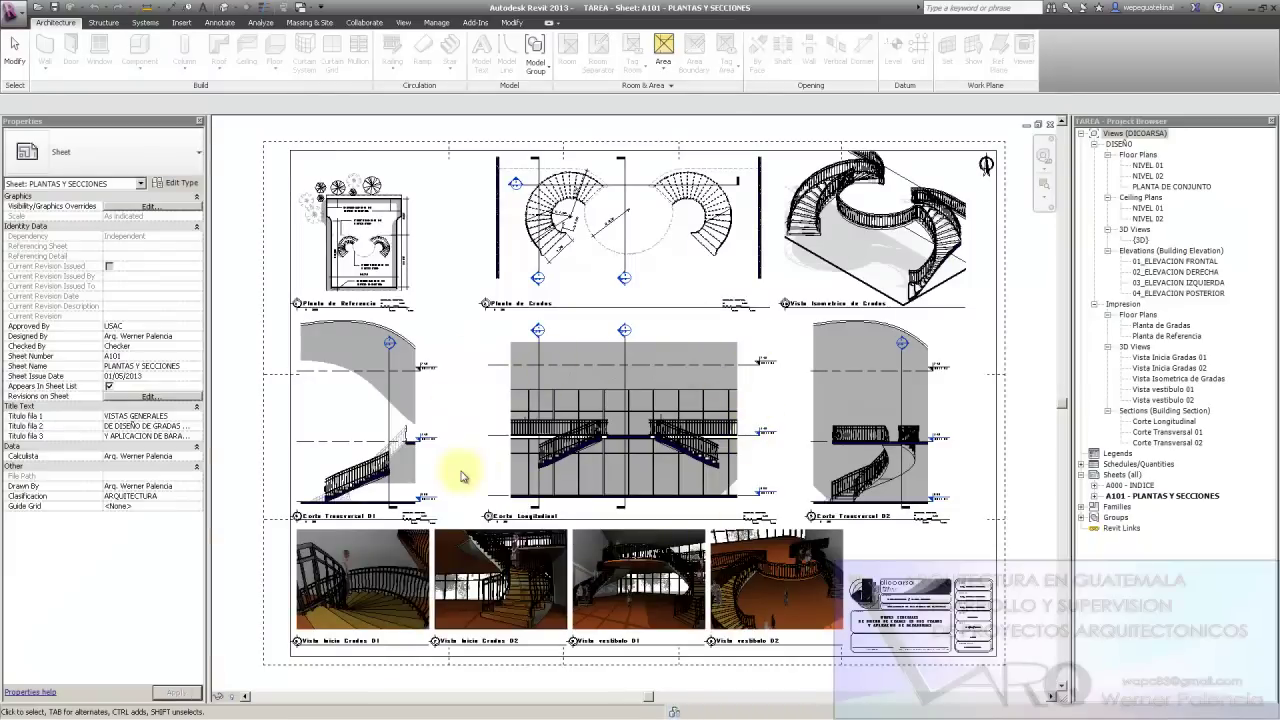
pyautogui.hotkey('ctrl', 'Tab')
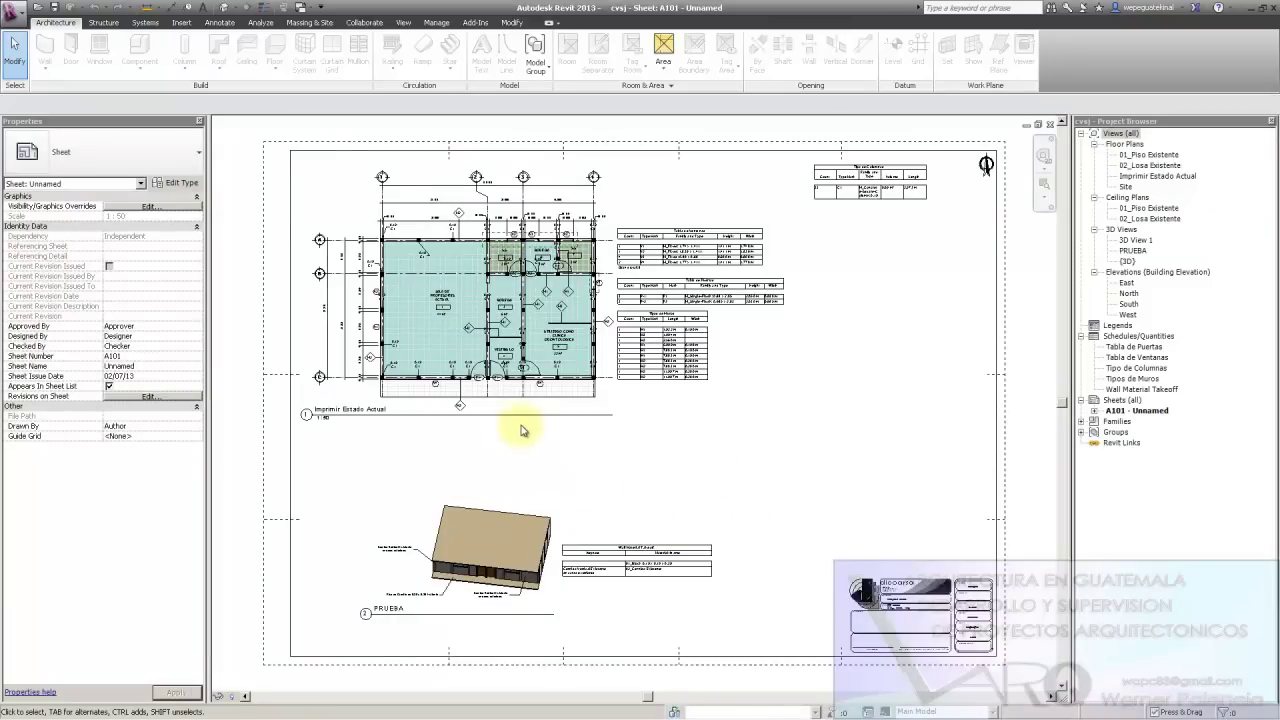
# Choose Export > DWF/DWFx from the application menu for sheet A101 - Unnamed
pyautogui.click(19, 16)
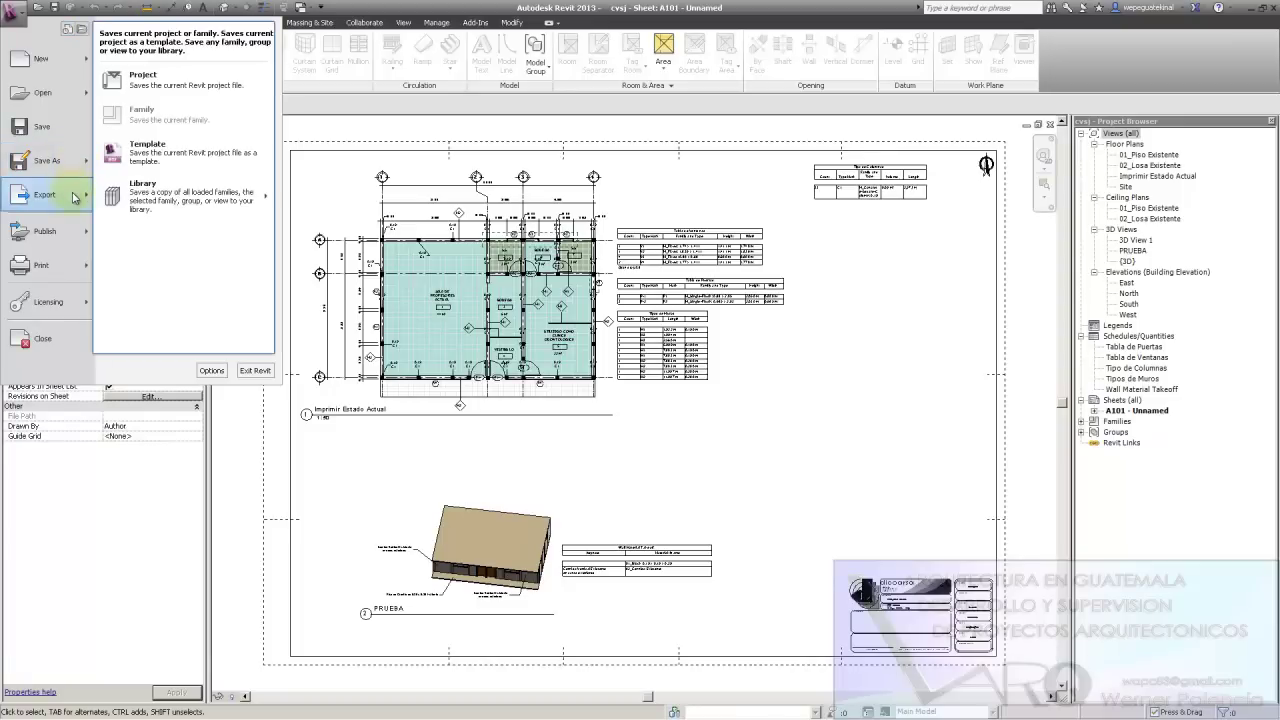
pyautogui.moveTo(45, 195)
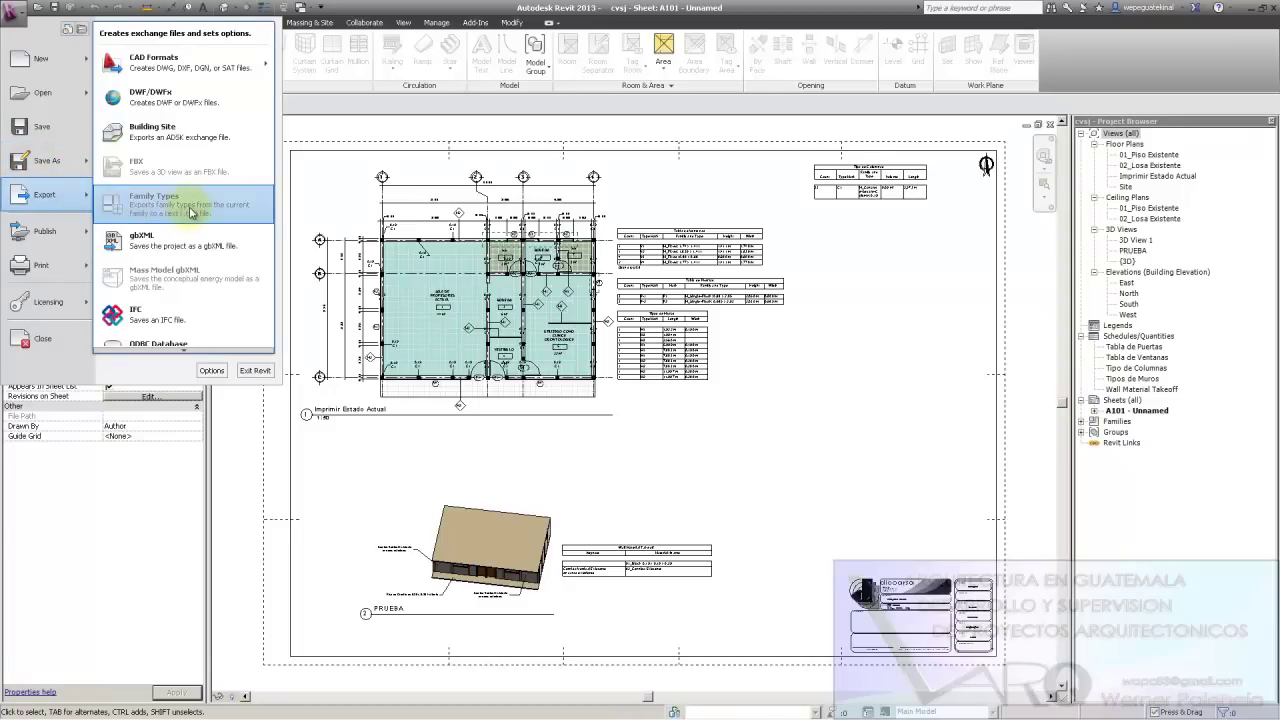
pyautogui.click(175, 104)
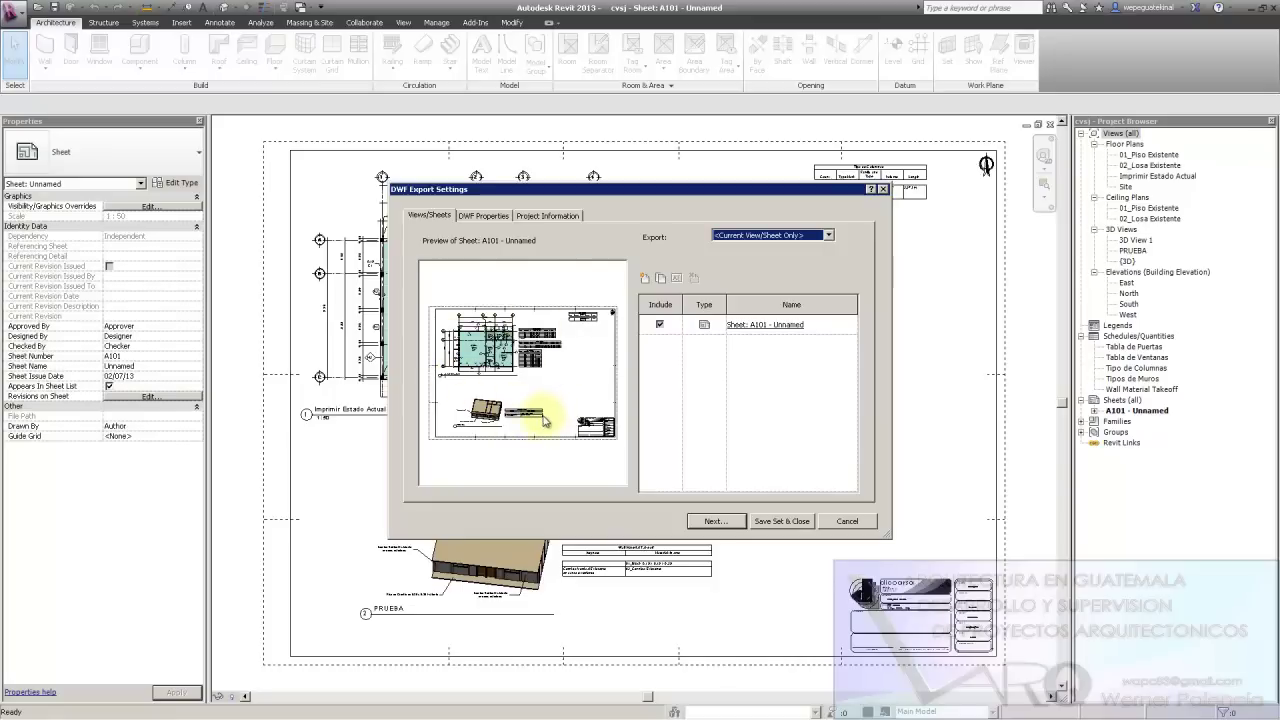
# Search the Start menu for 'dwf', then clear the search
pyautogui.click(20, 706)
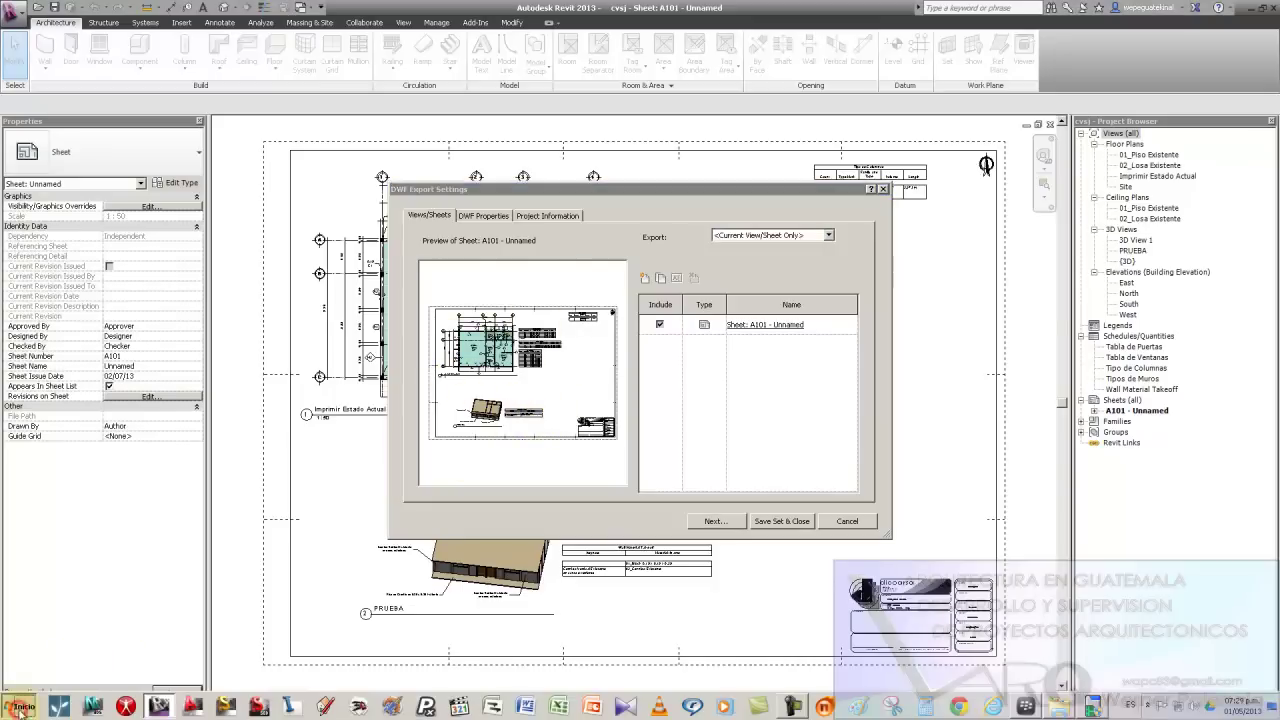
pyautogui.click(62, 677)
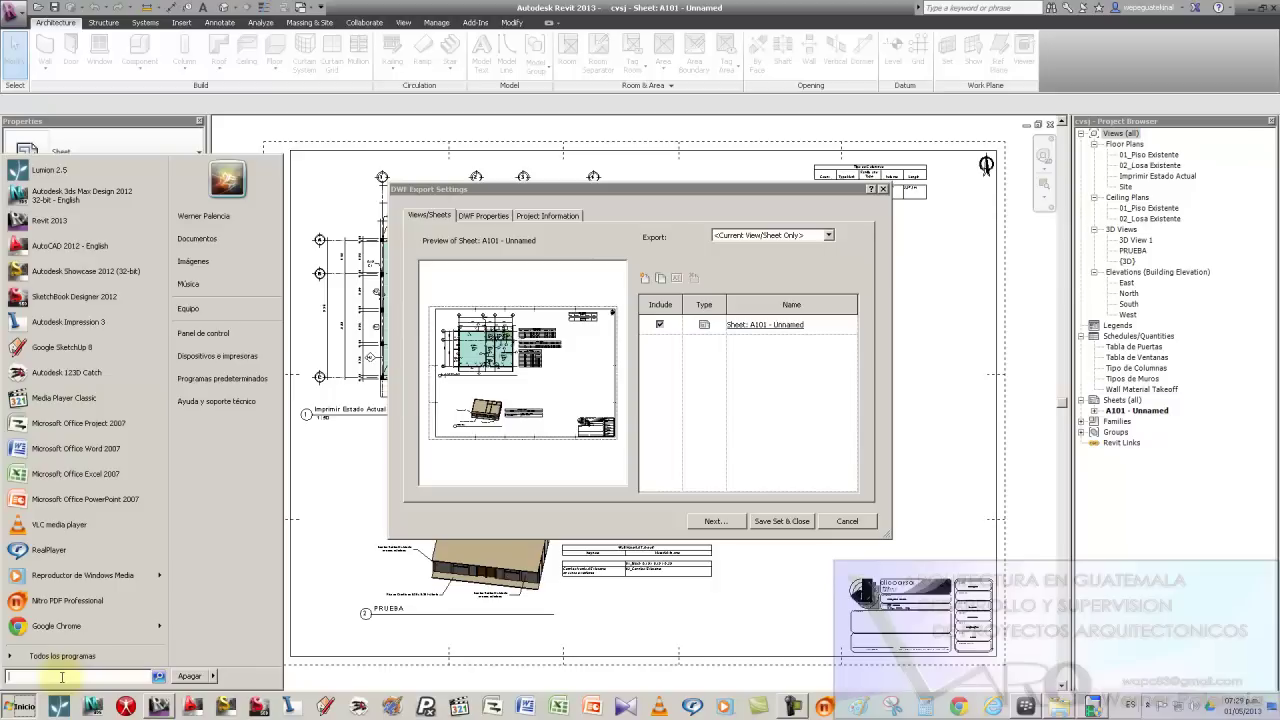
pyautogui.write('dwf')
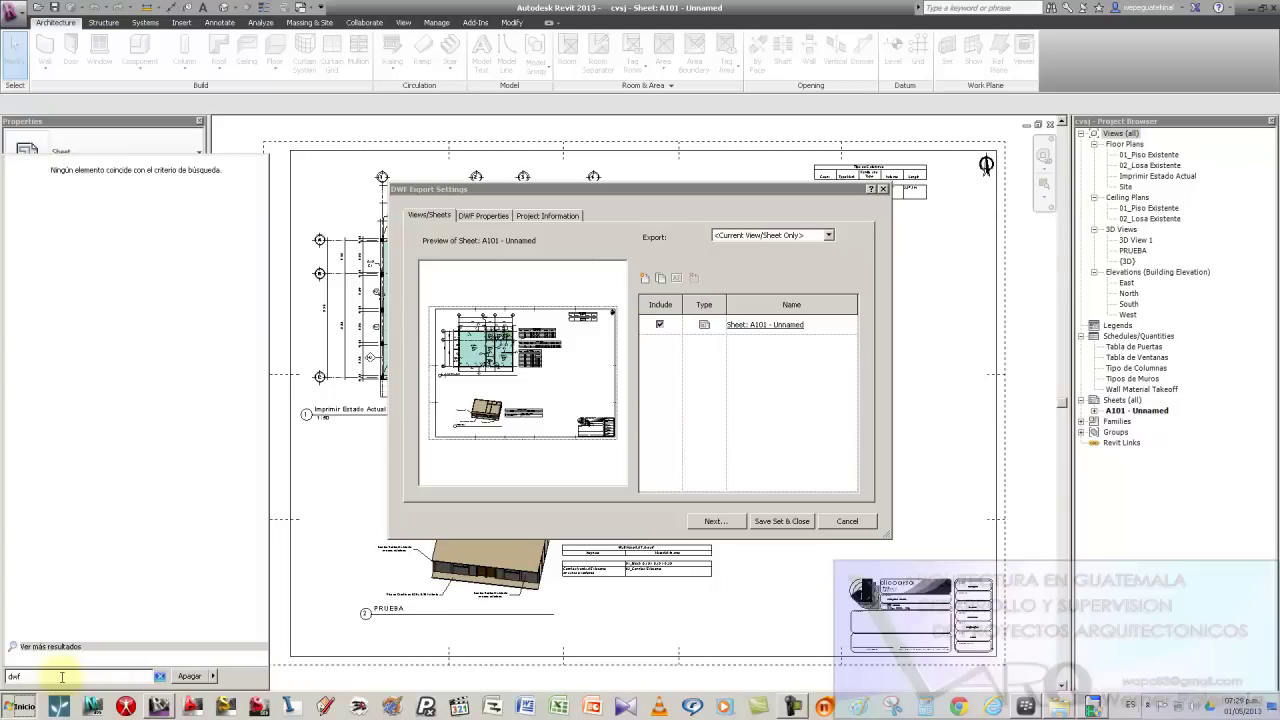
pyautogui.press('BackSpace')
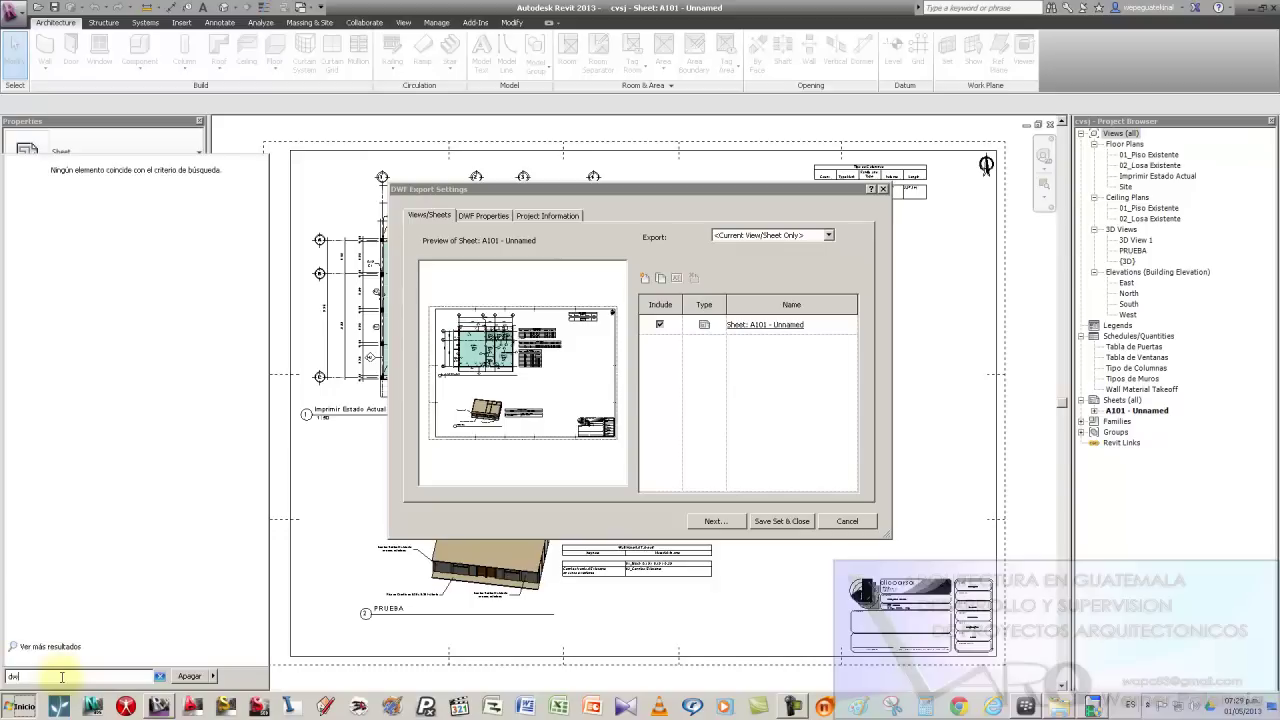
pyautogui.press('BackSpace')
pyautogui.press('BackSpace')
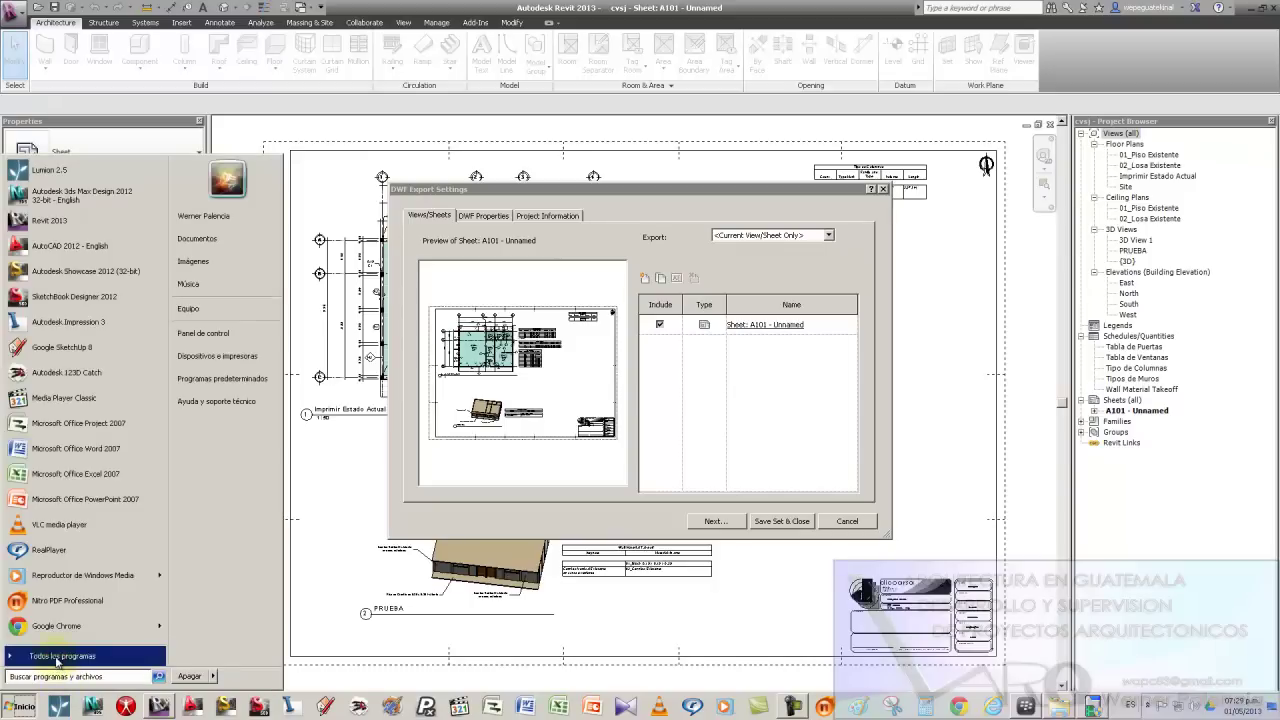
# Browse All Programs > Autodesk, then dismiss the menu and cancel the DWF export settings
pyautogui.click(55, 660)
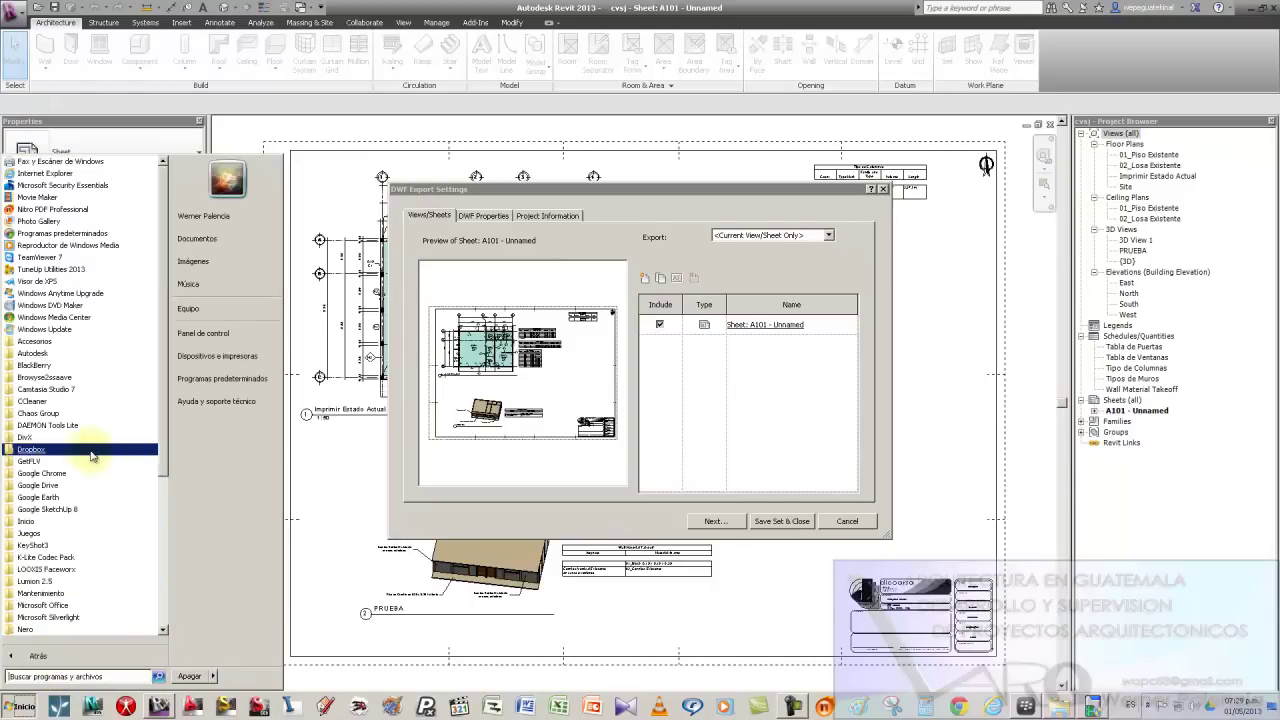
pyautogui.click(32, 353)
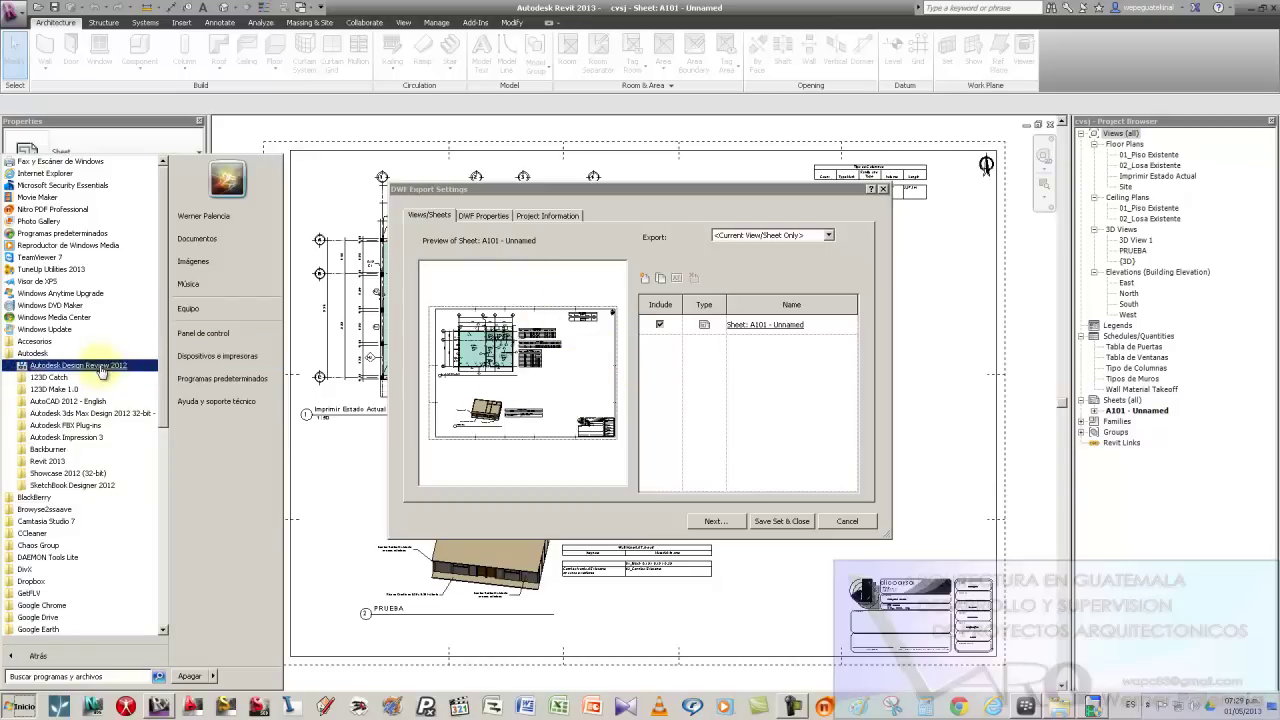
pyautogui.click(660, 403)
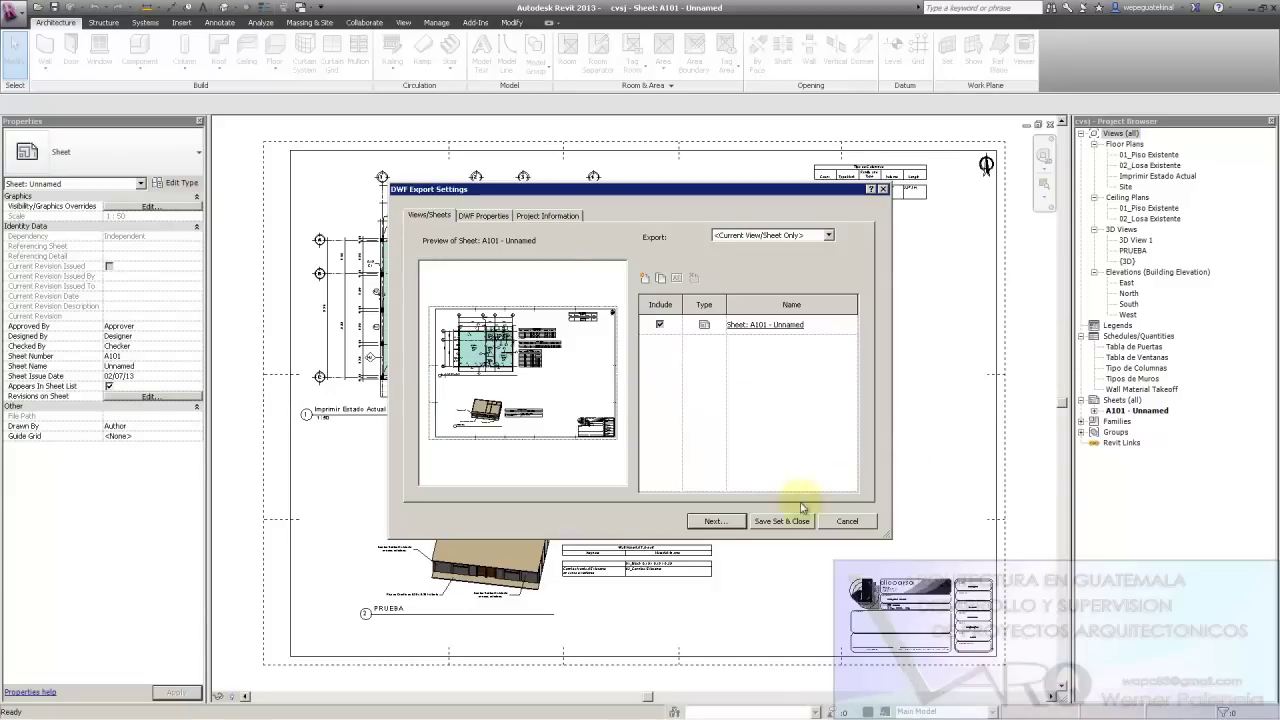
pyautogui.click(845, 522)
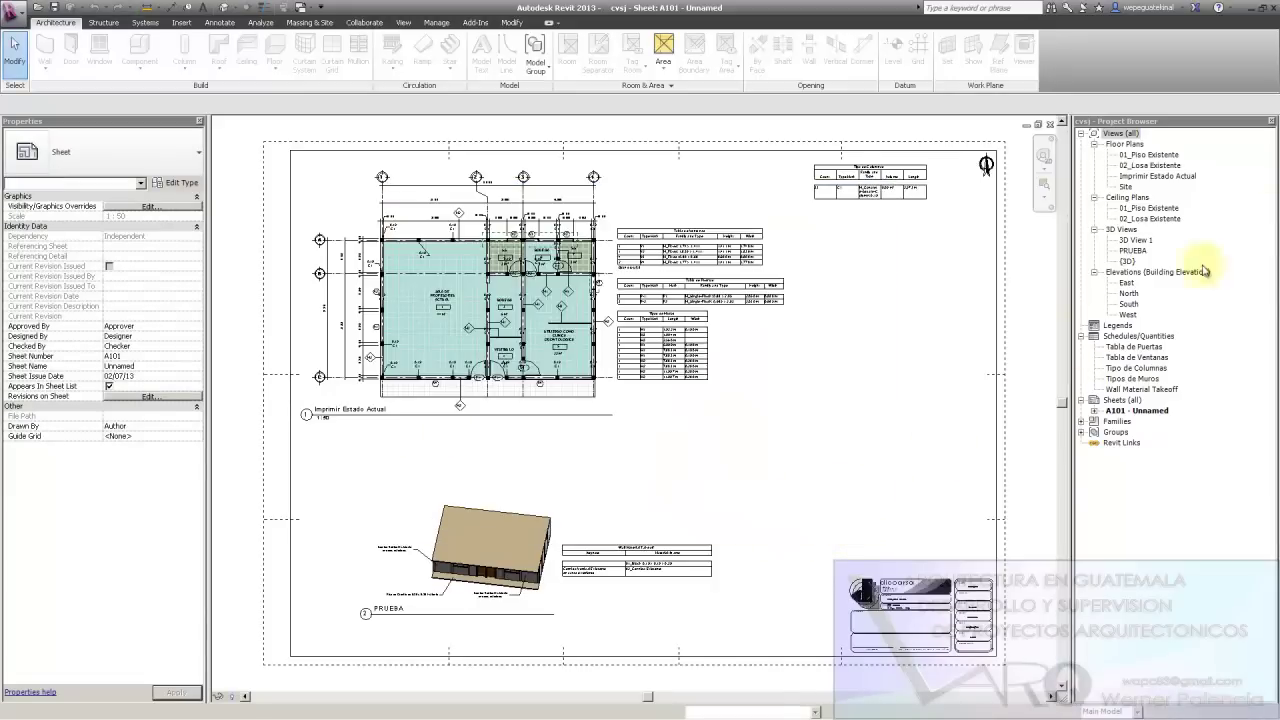
# Select sheet A101 - Unnamed in the Project Browser and reopen the DWF/DWFx export settings
pyautogui.click(1130, 411)
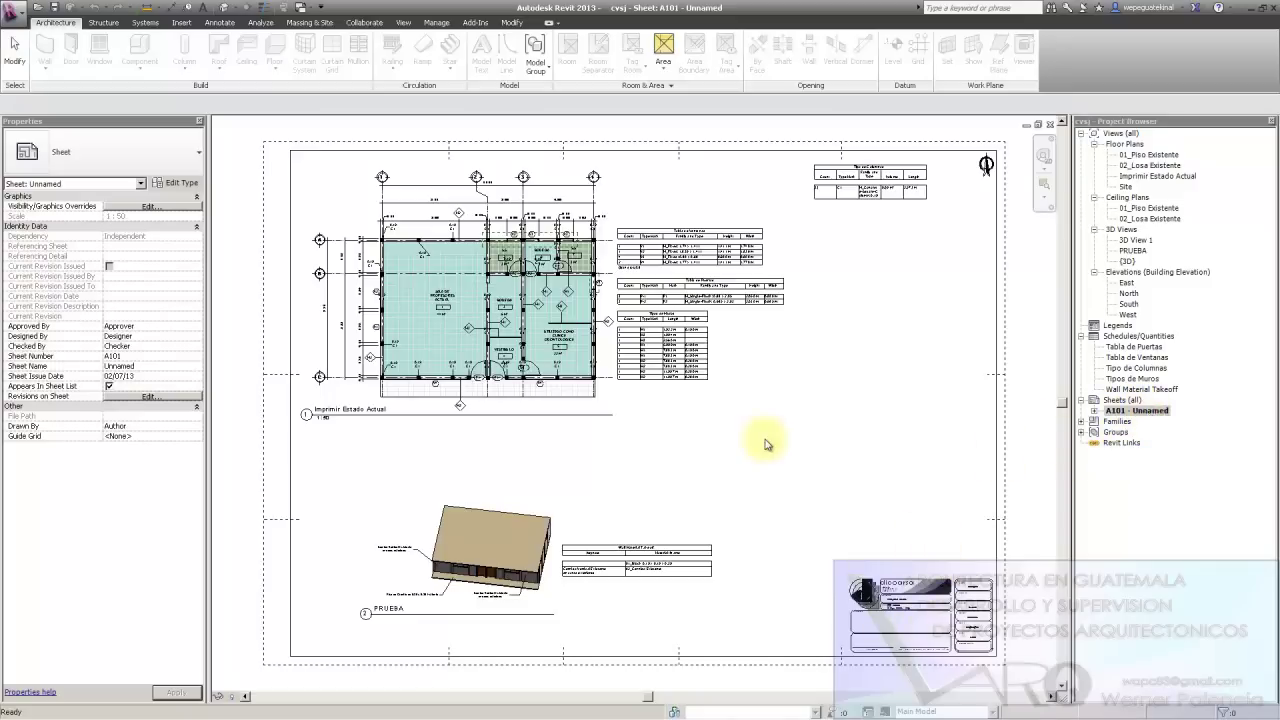
pyautogui.click(14, 12)
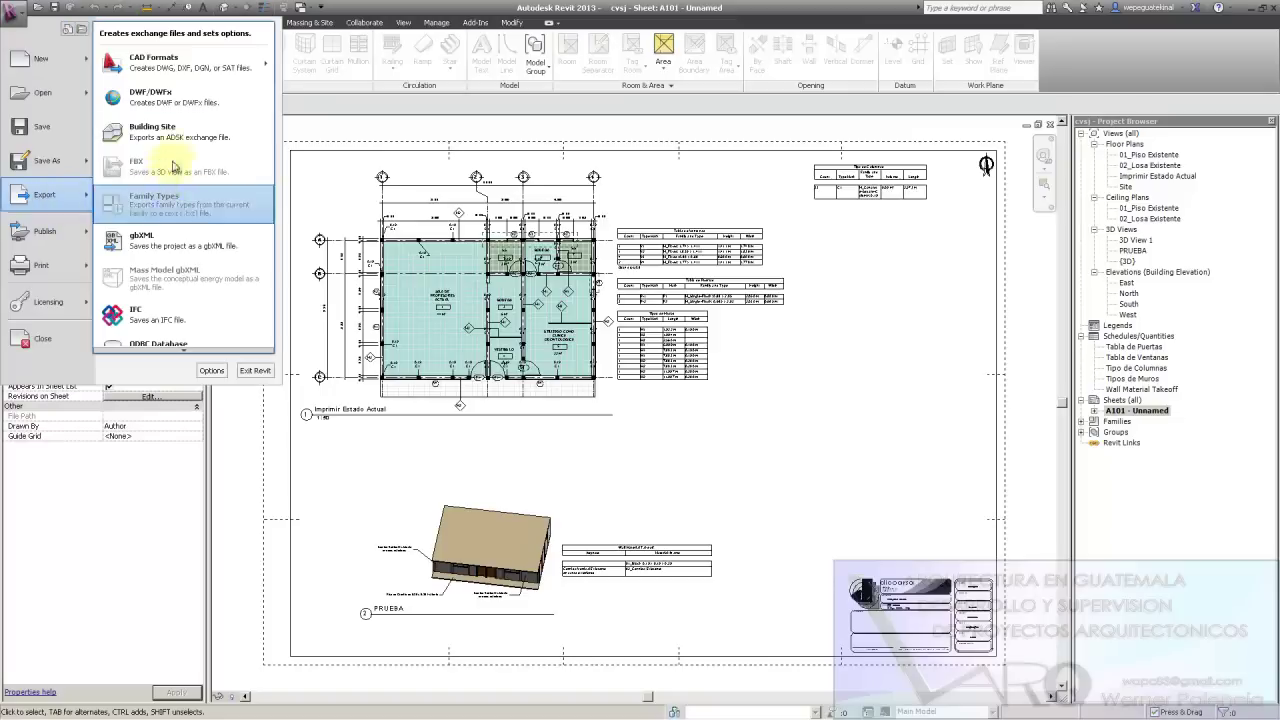
pyautogui.moveTo(44, 195)
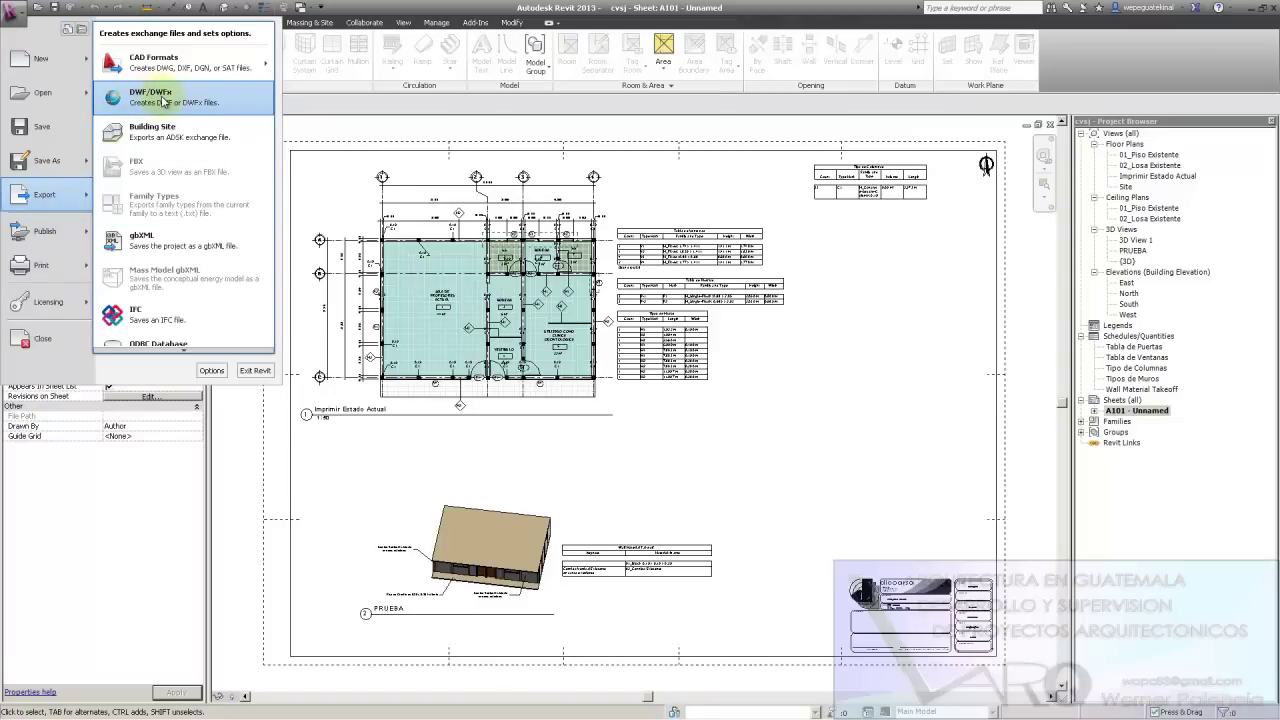
pyautogui.click(175, 100)
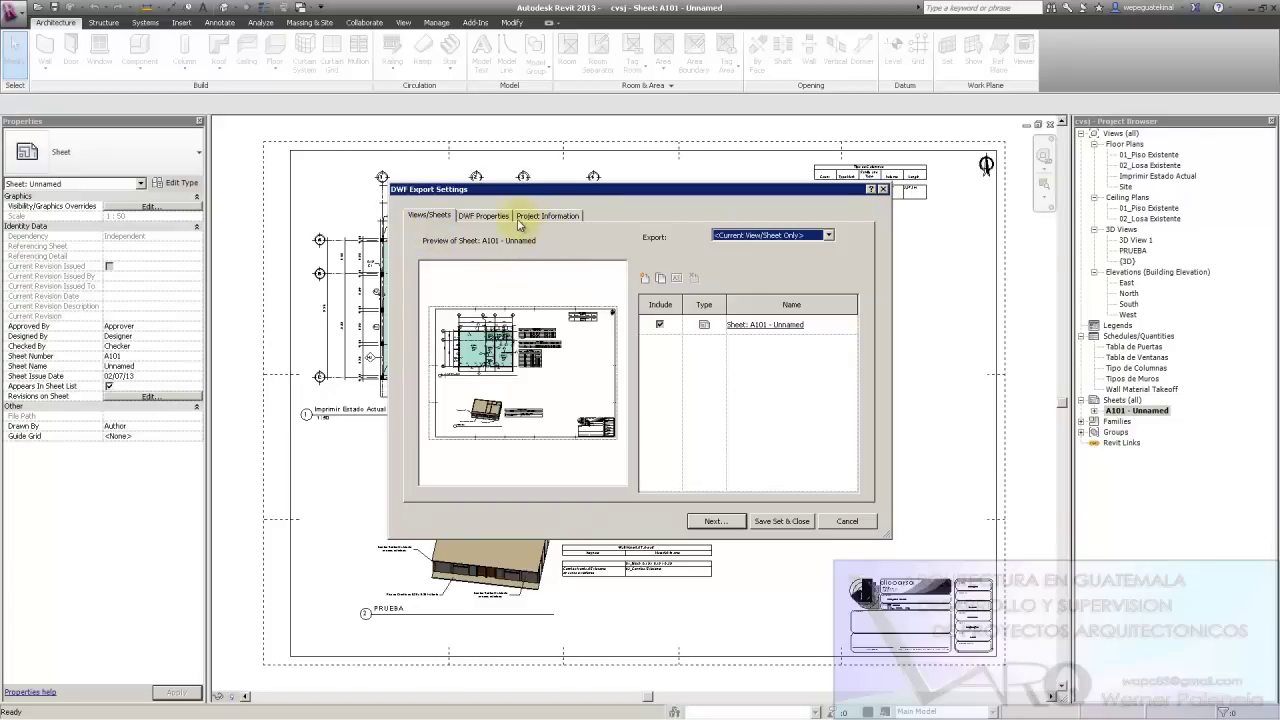
# Review the Views/Sheets and DWF Properties tabs, then bring up the export's Print Setup
pyautogui.click(493, 218)
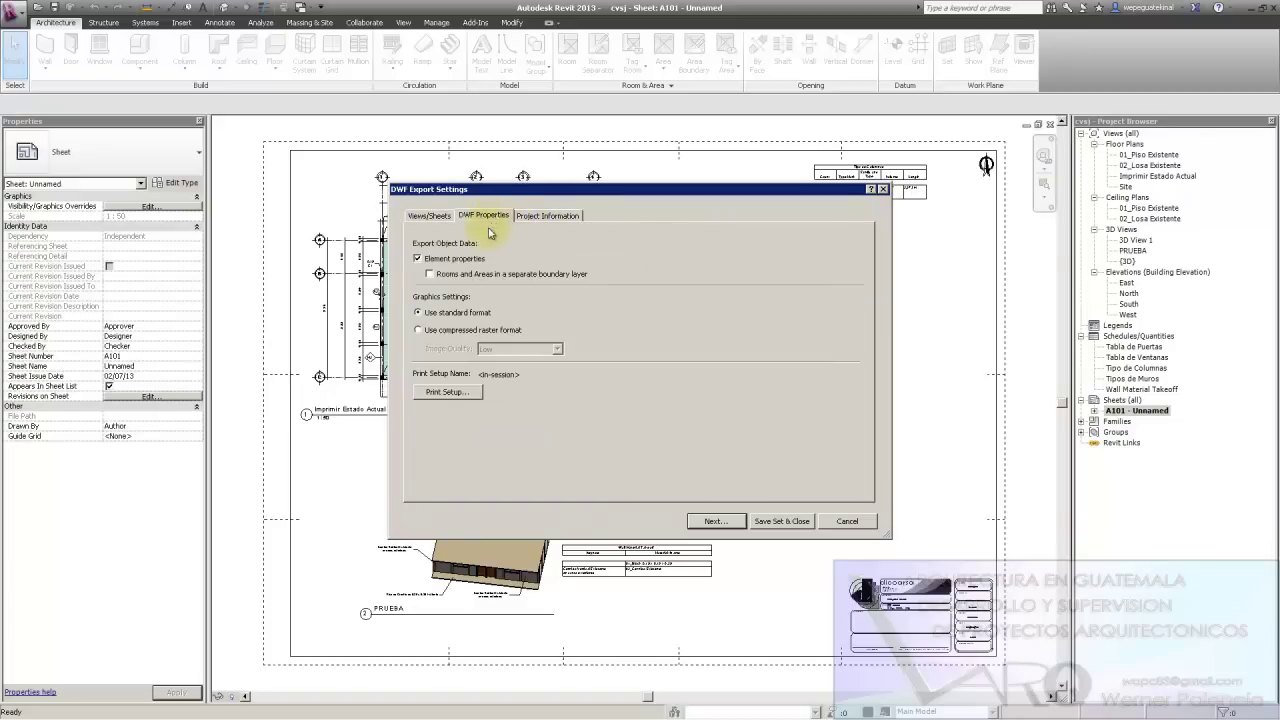
pyautogui.click(438, 214)
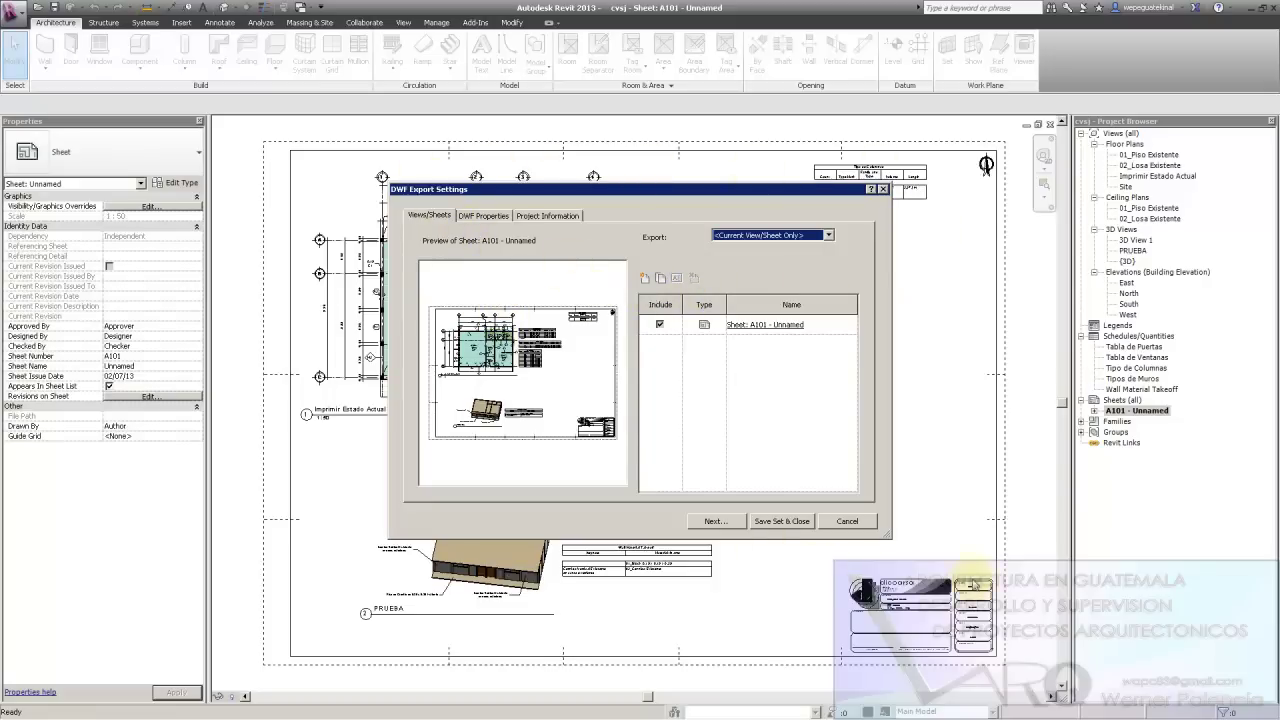
pyautogui.click(474, 218)
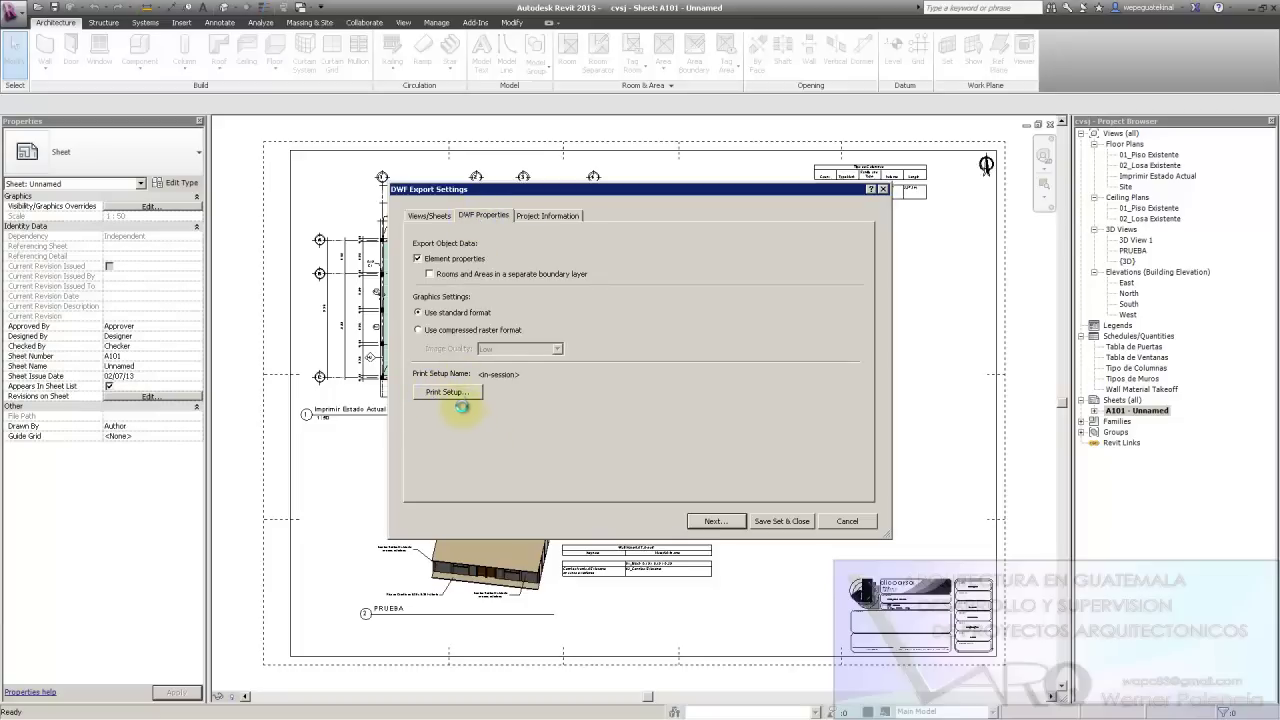
pyautogui.click(452, 393)
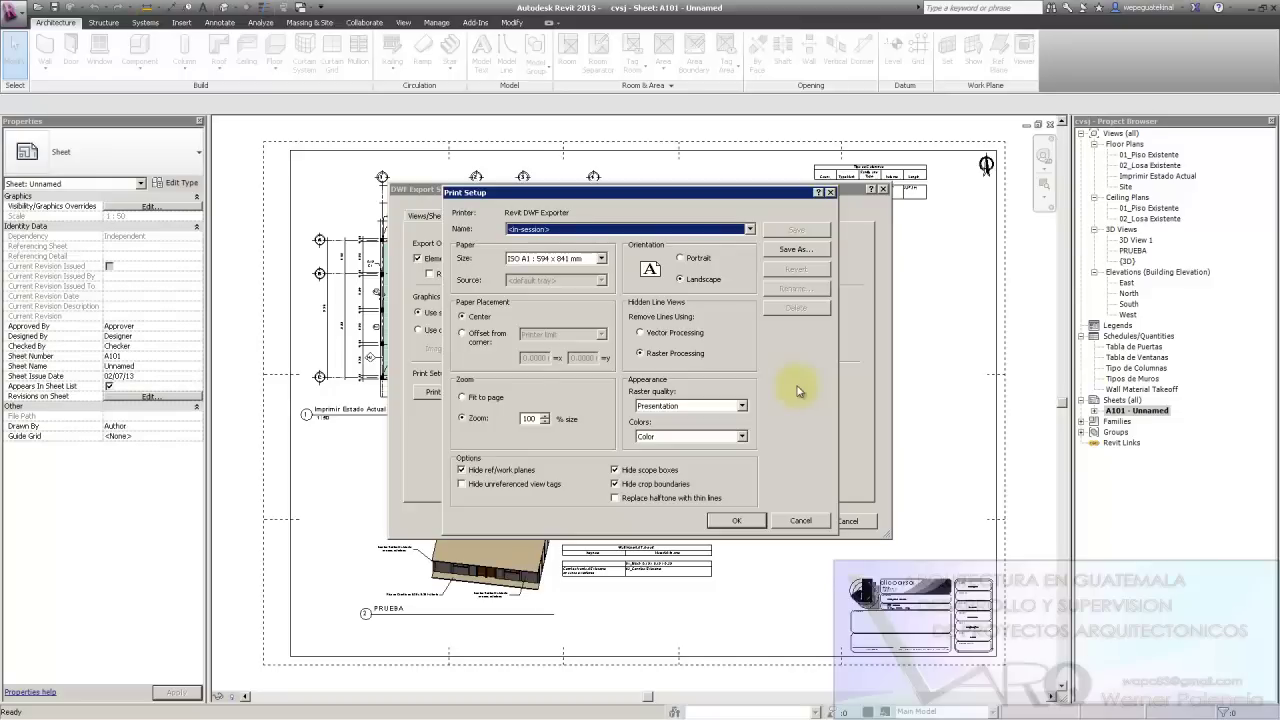
pyautogui.click(750, 229)
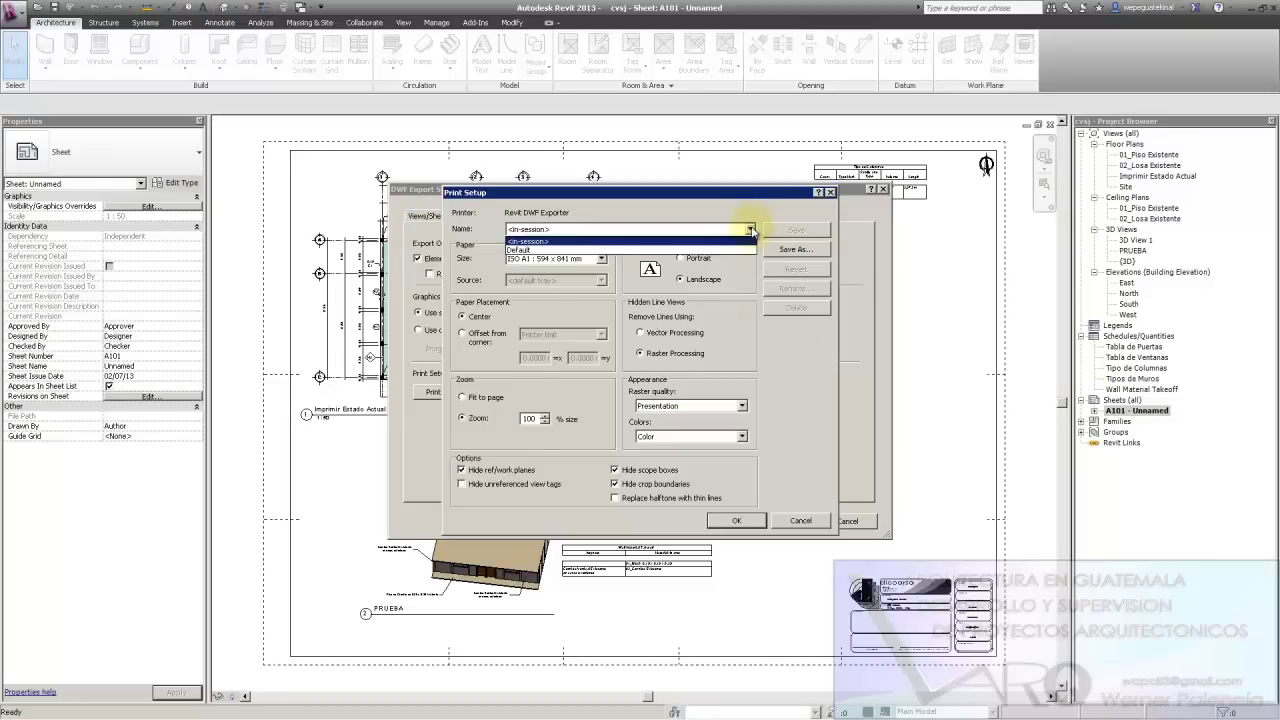
pyautogui.click(751, 230)
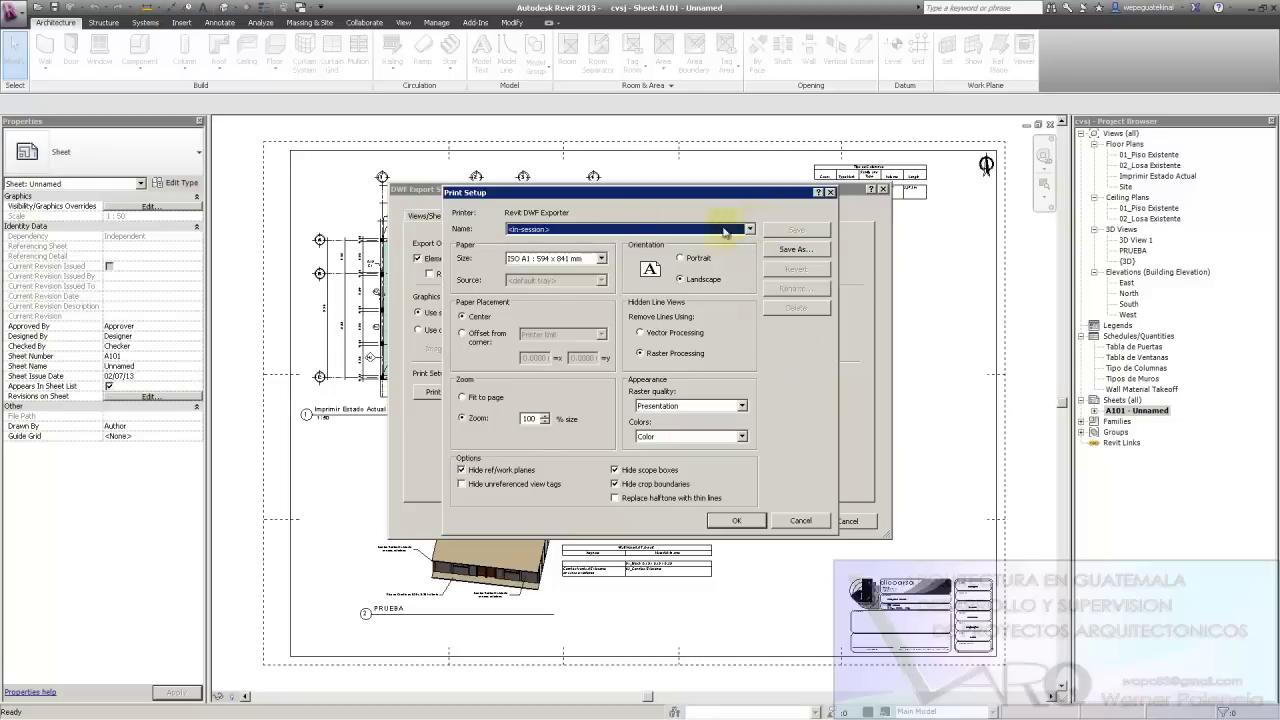
pyautogui.click(578, 262)
pyautogui.click(392, 298)
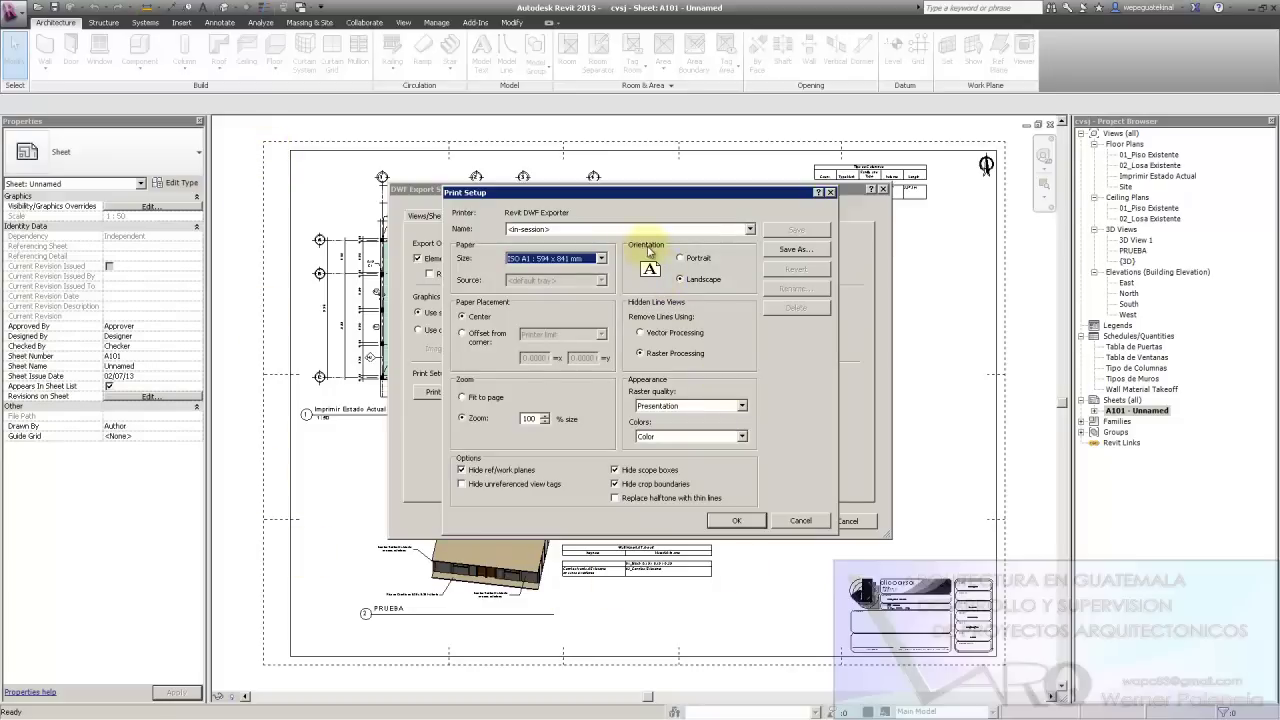
pyautogui.click(682, 259)
pyautogui.click(700, 280)
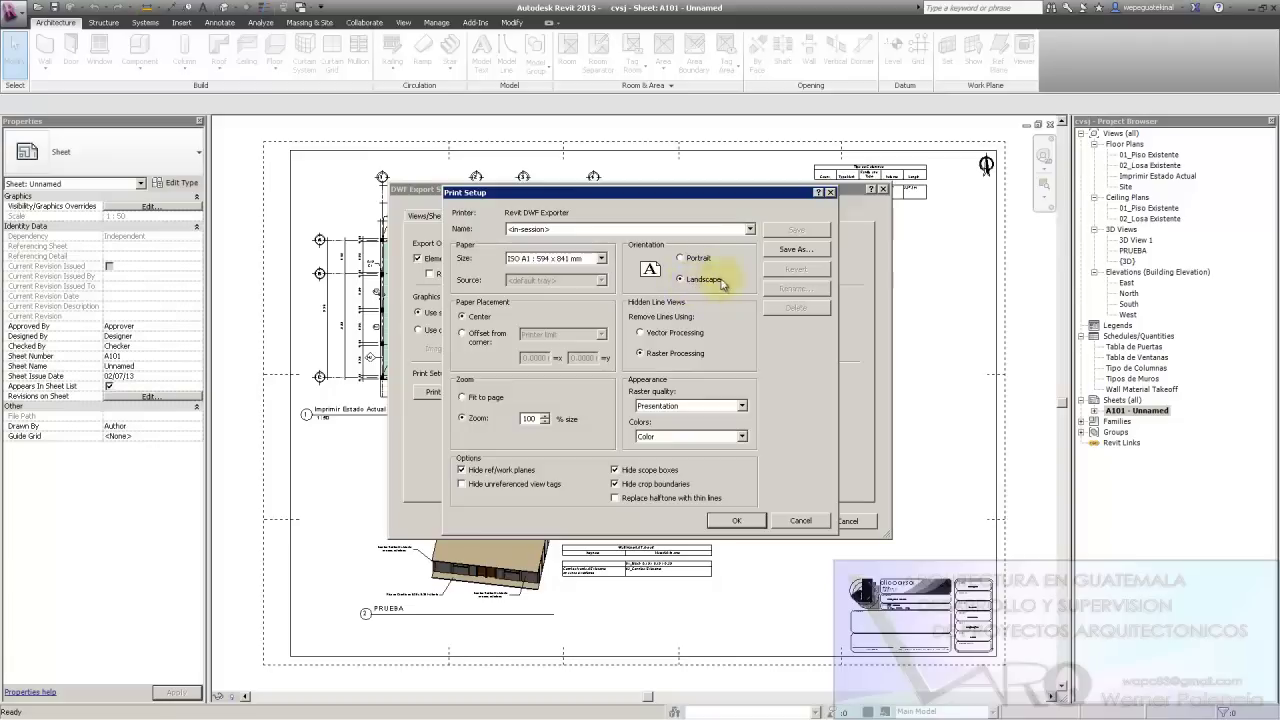
pyautogui.click(682, 259)
pyautogui.click(683, 280)
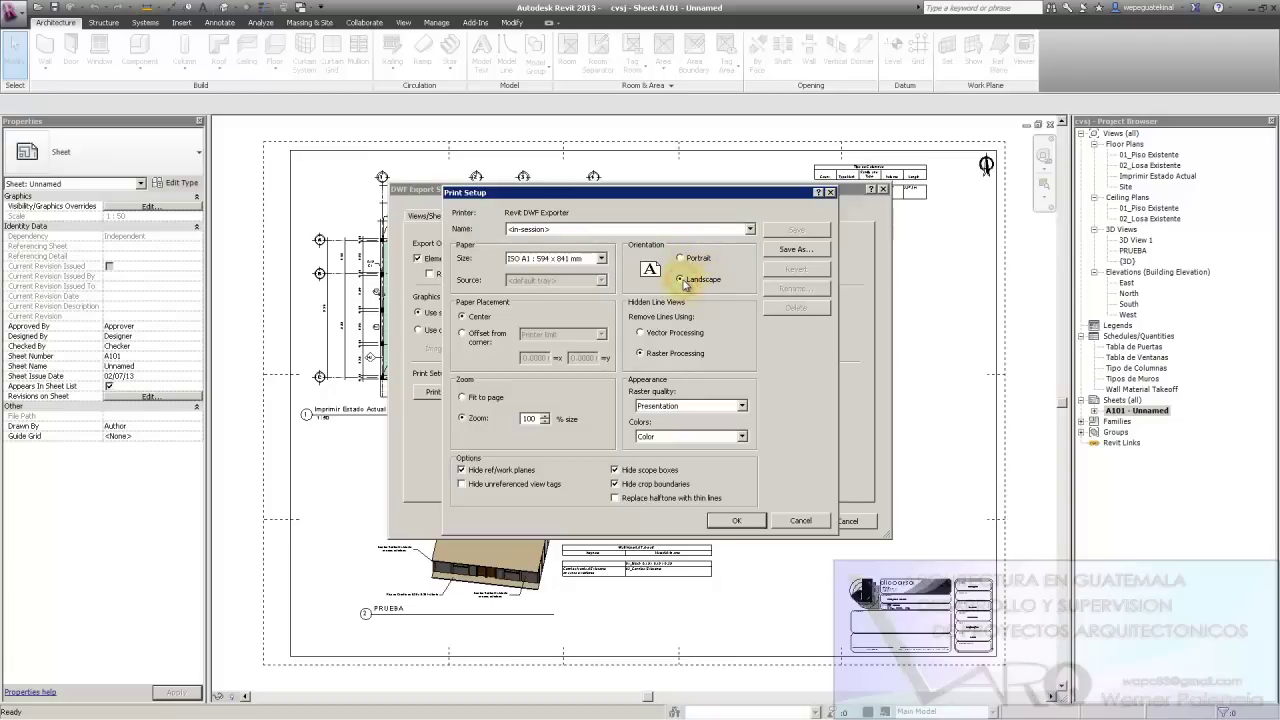
pyautogui.click(461, 314)
pyautogui.click(475, 342)
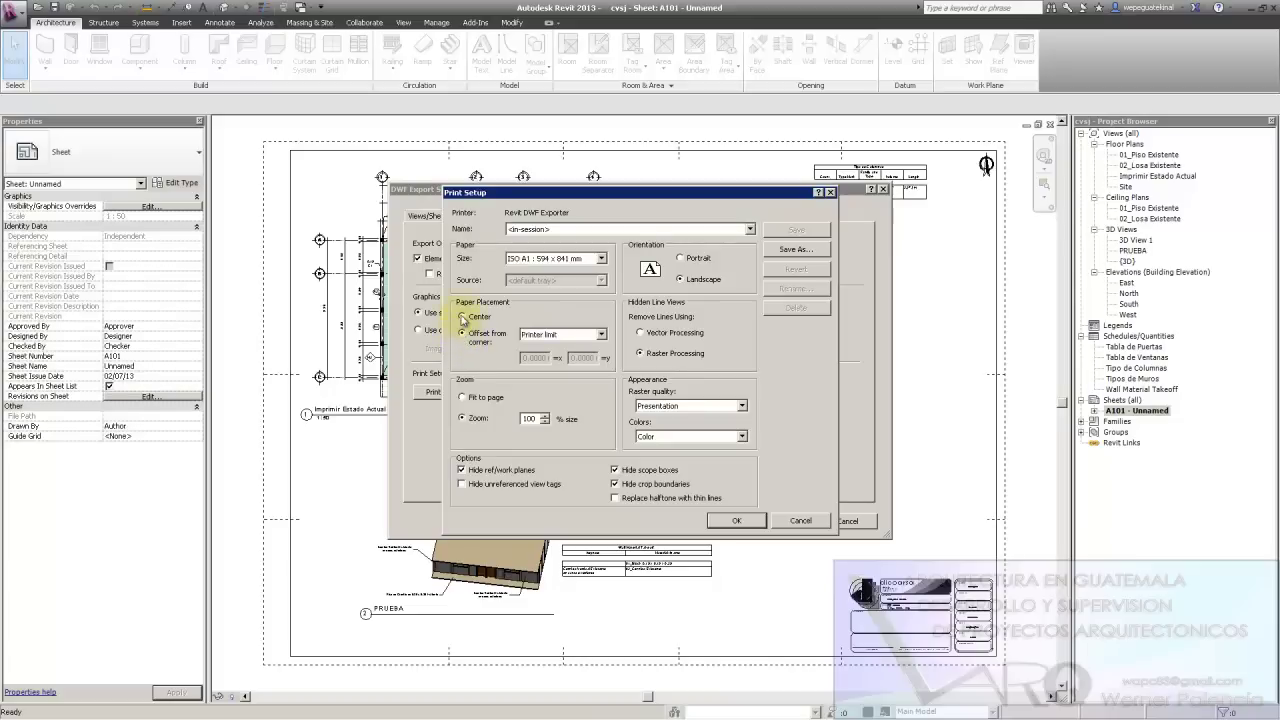
pyautogui.click(462, 317)
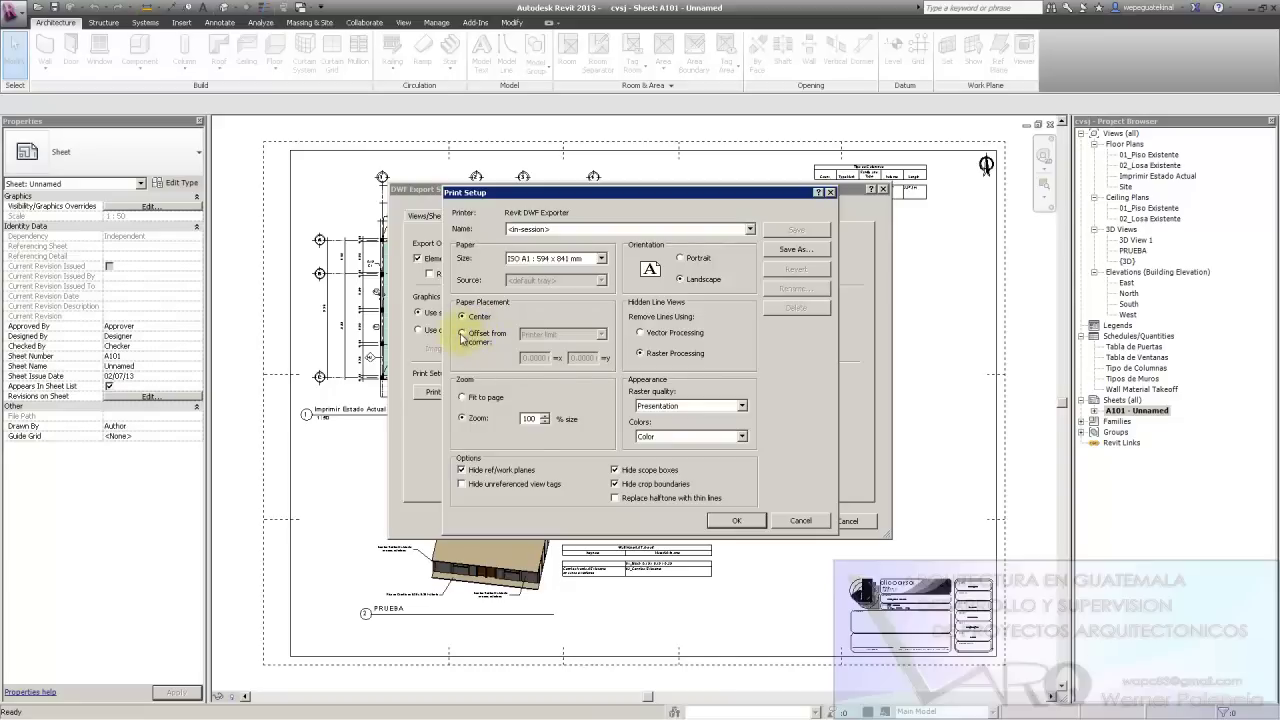
pyautogui.click(462, 334)
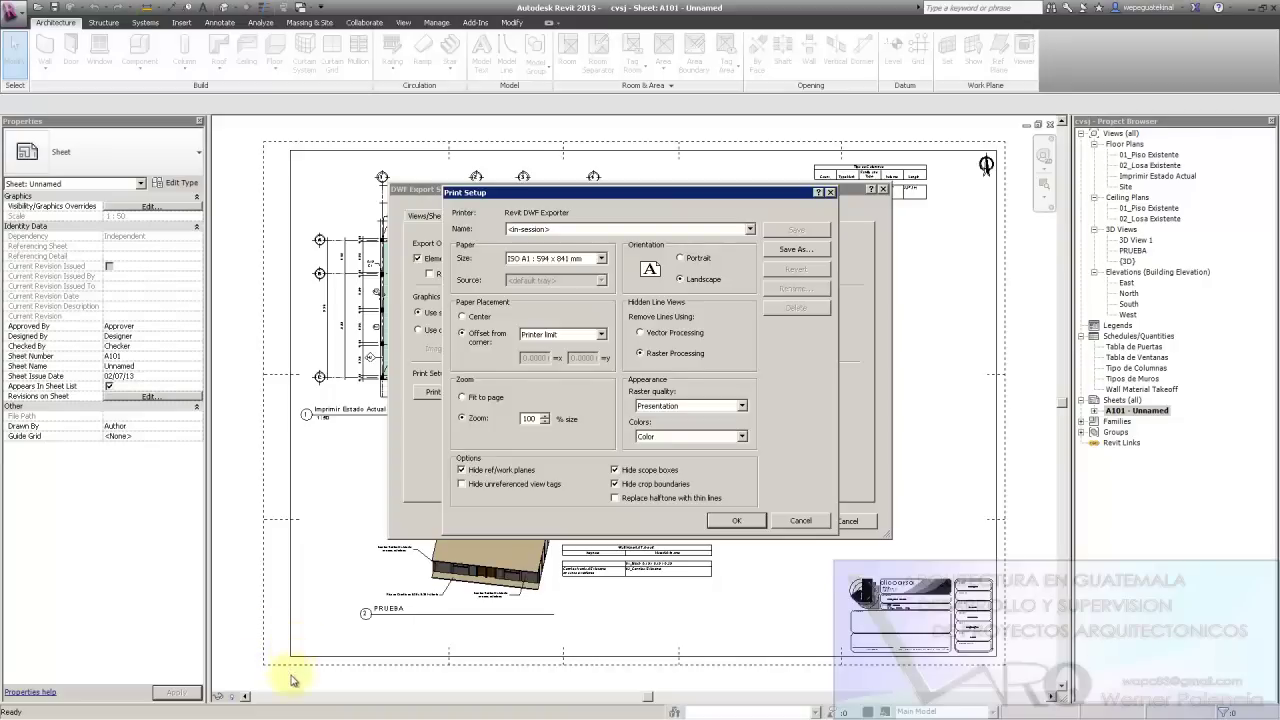
pyautogui.click(466, 318)
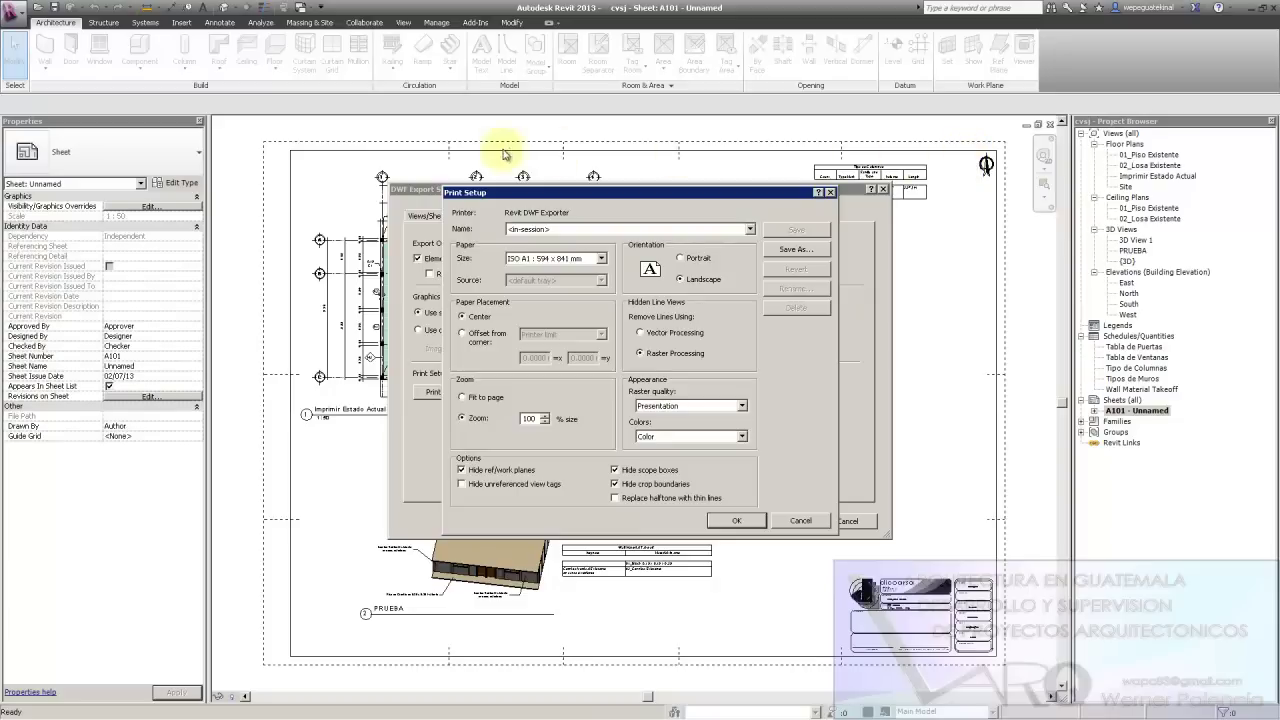
pyautogui.click(463, 420)
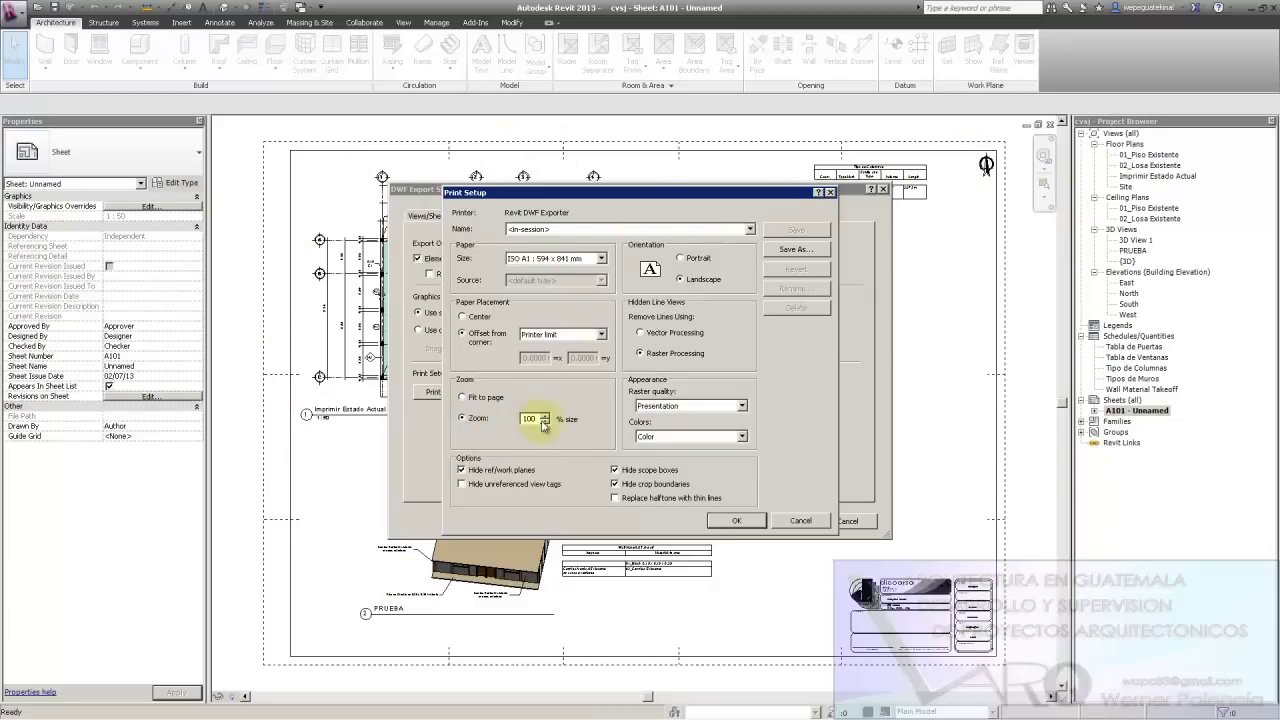
pyautogui.click(476, 318)
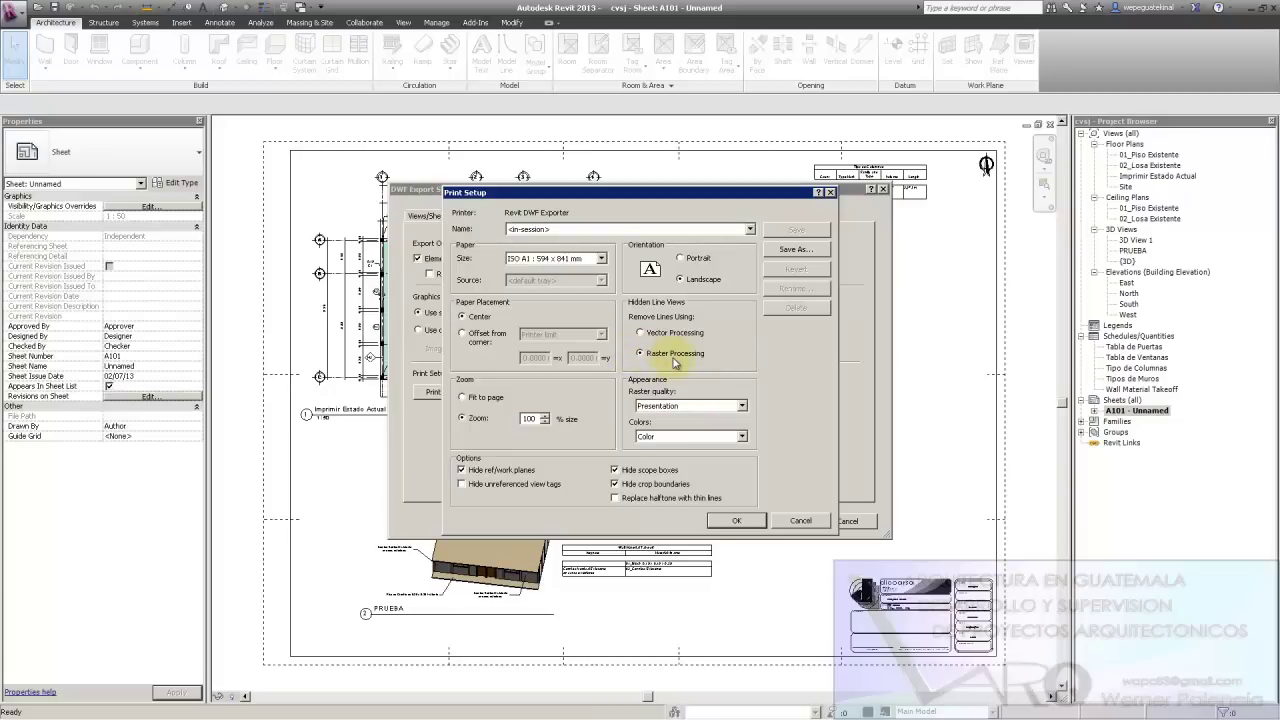
pyautogui.click(716, 410)
pyautogui.click(660, 453)
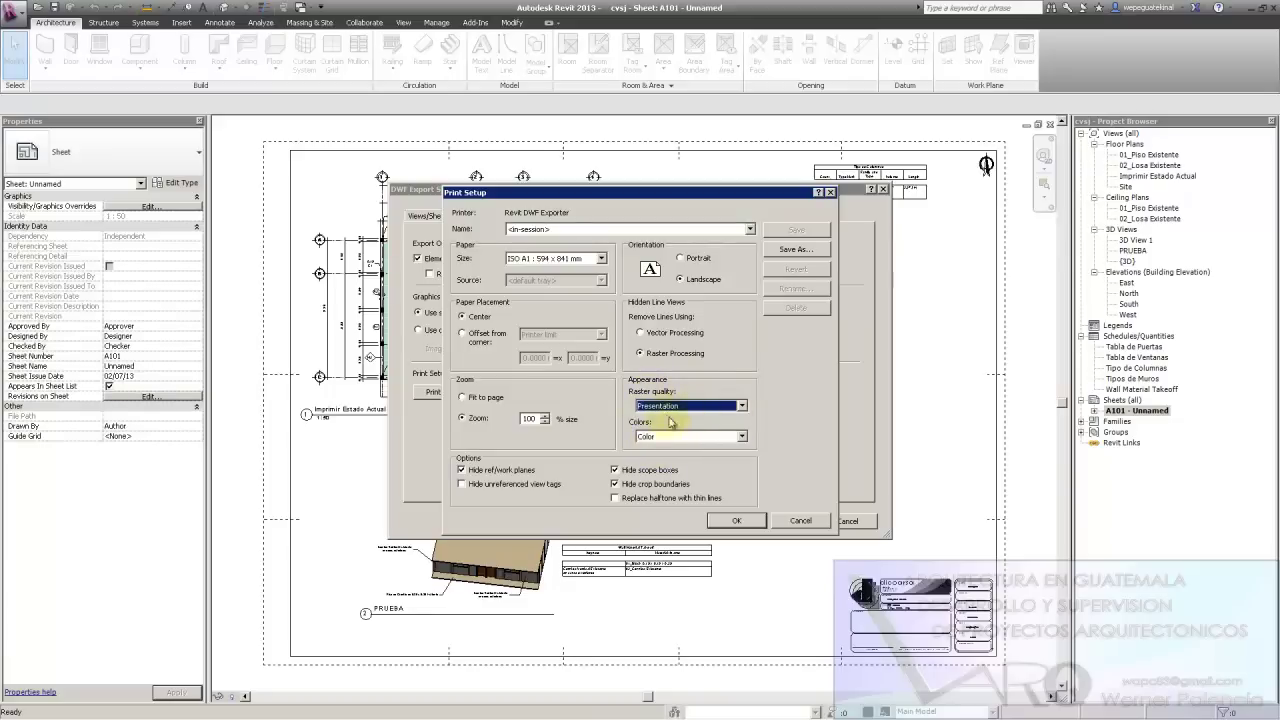
pyautogui.click(685, 410)
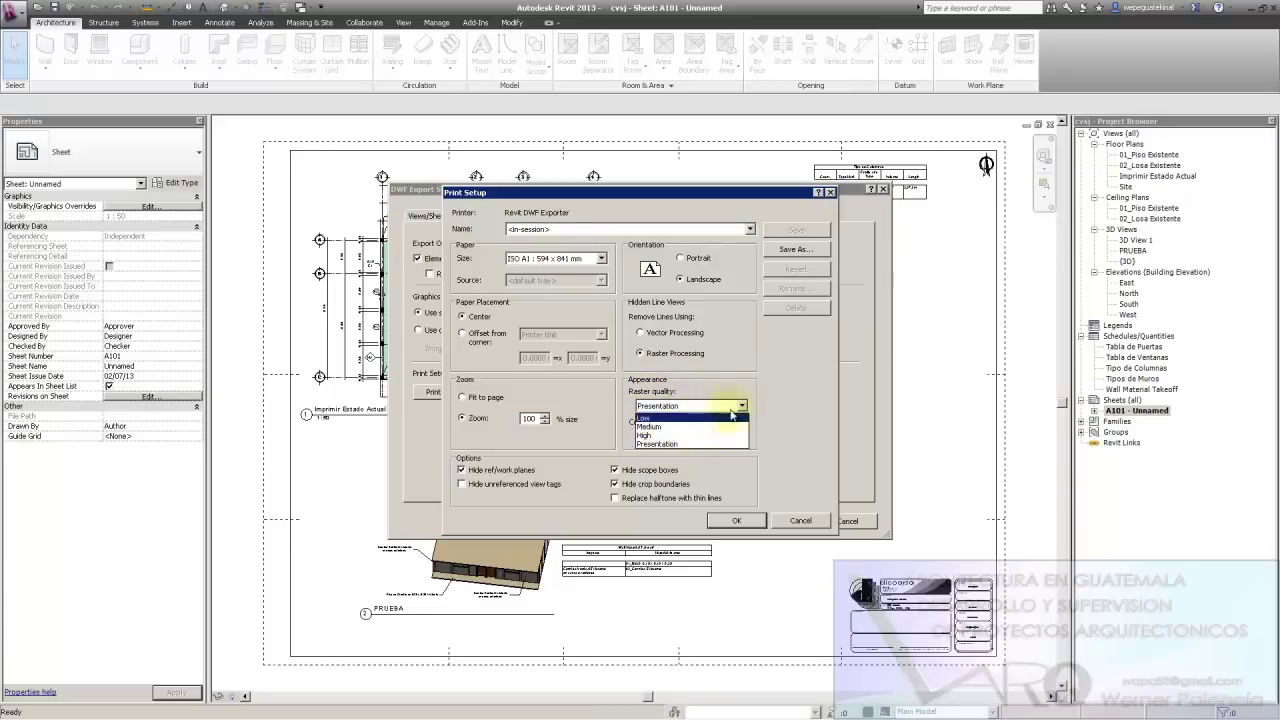
pyautogui.click(686, 444)
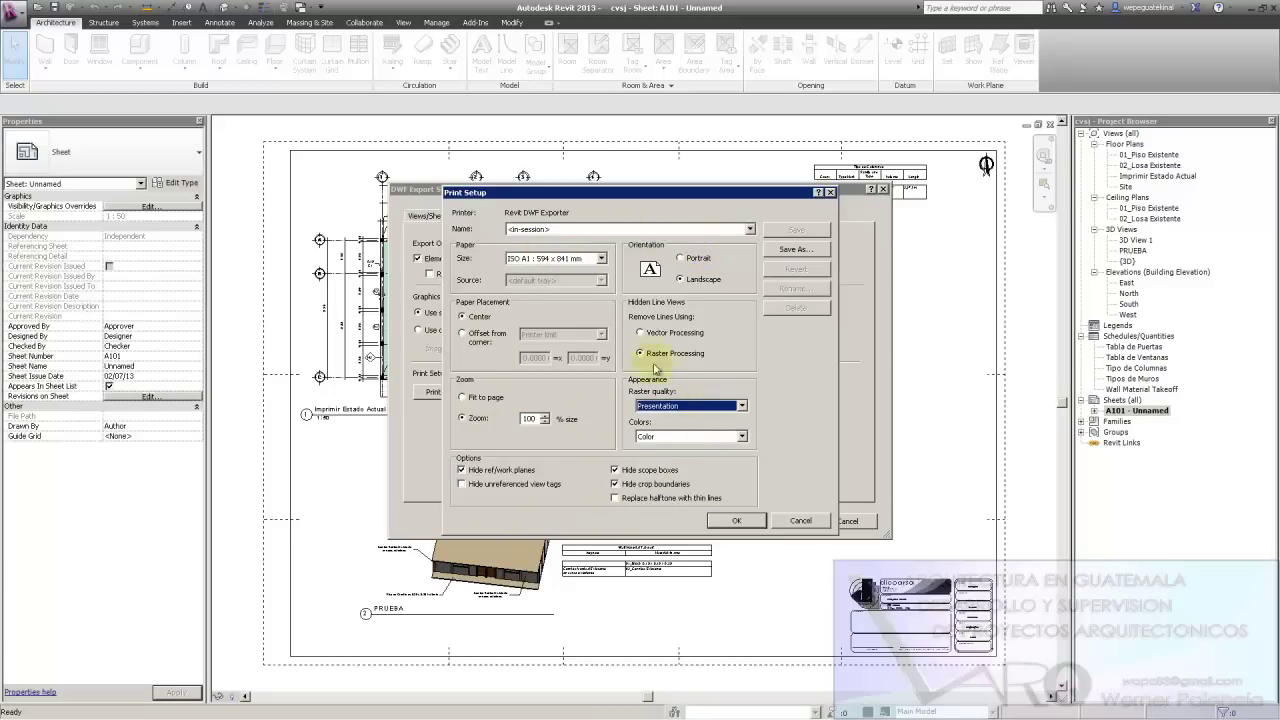
# Save the print settings as a new setup named DWF_A1 and accept the print setup
pyautogui.click(790, 252)
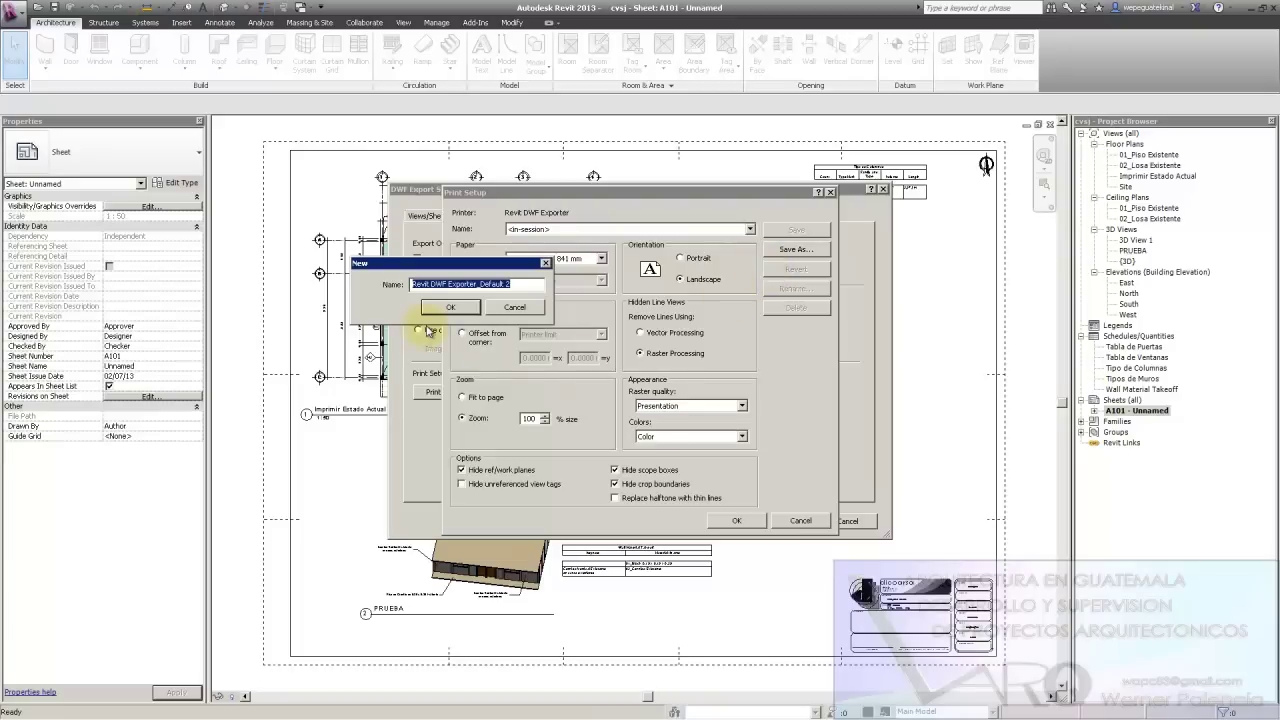
pyautogui.write('DWF_A1')
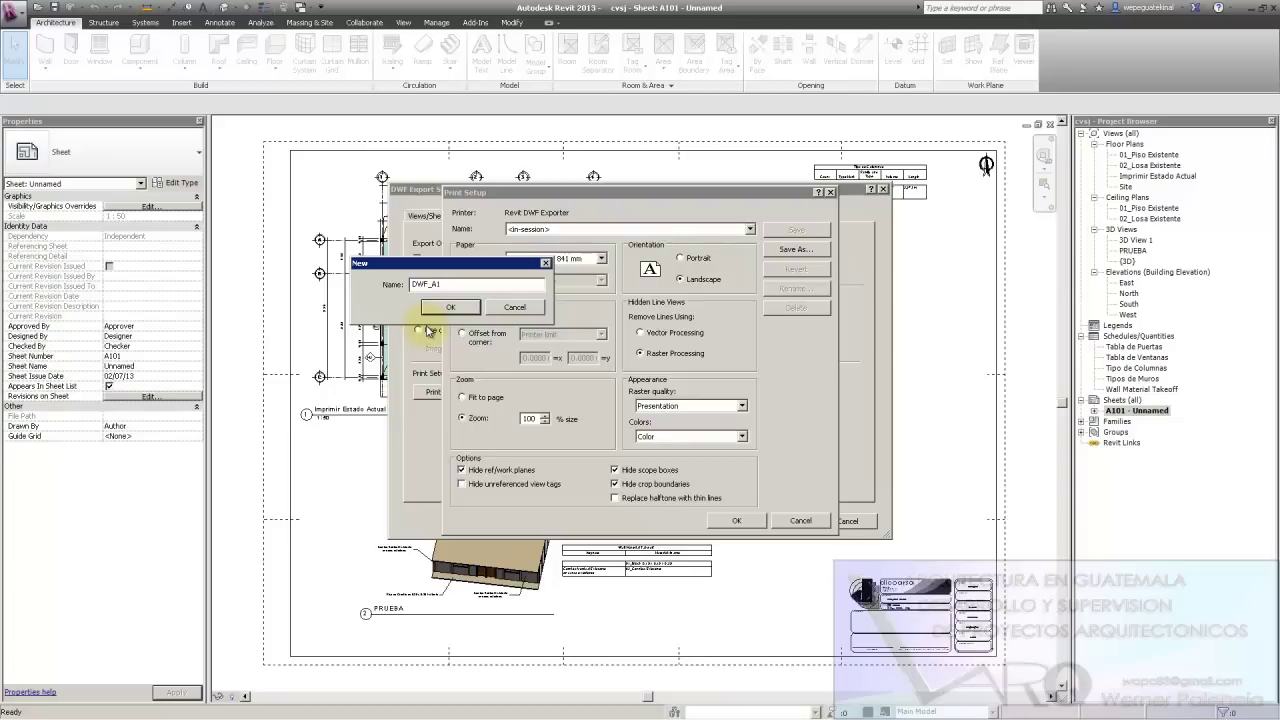
pyautogui.click(450, 307)
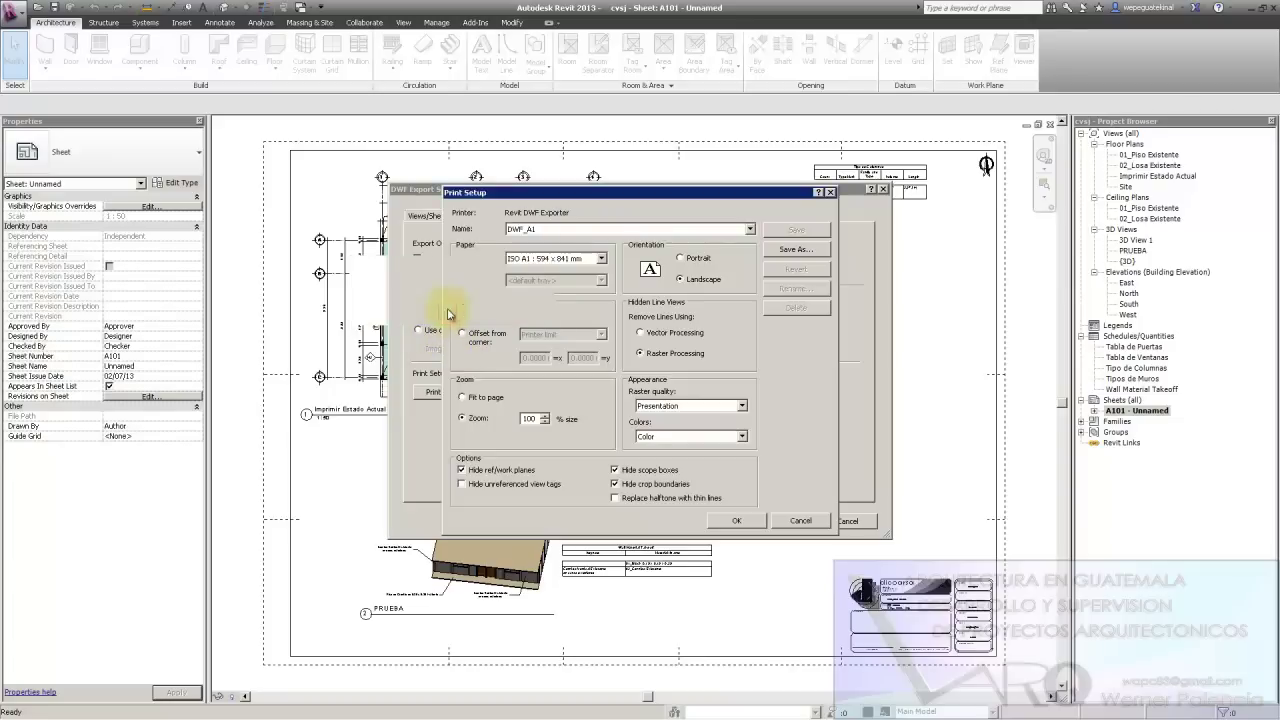
pyautogui.click(736, 520)
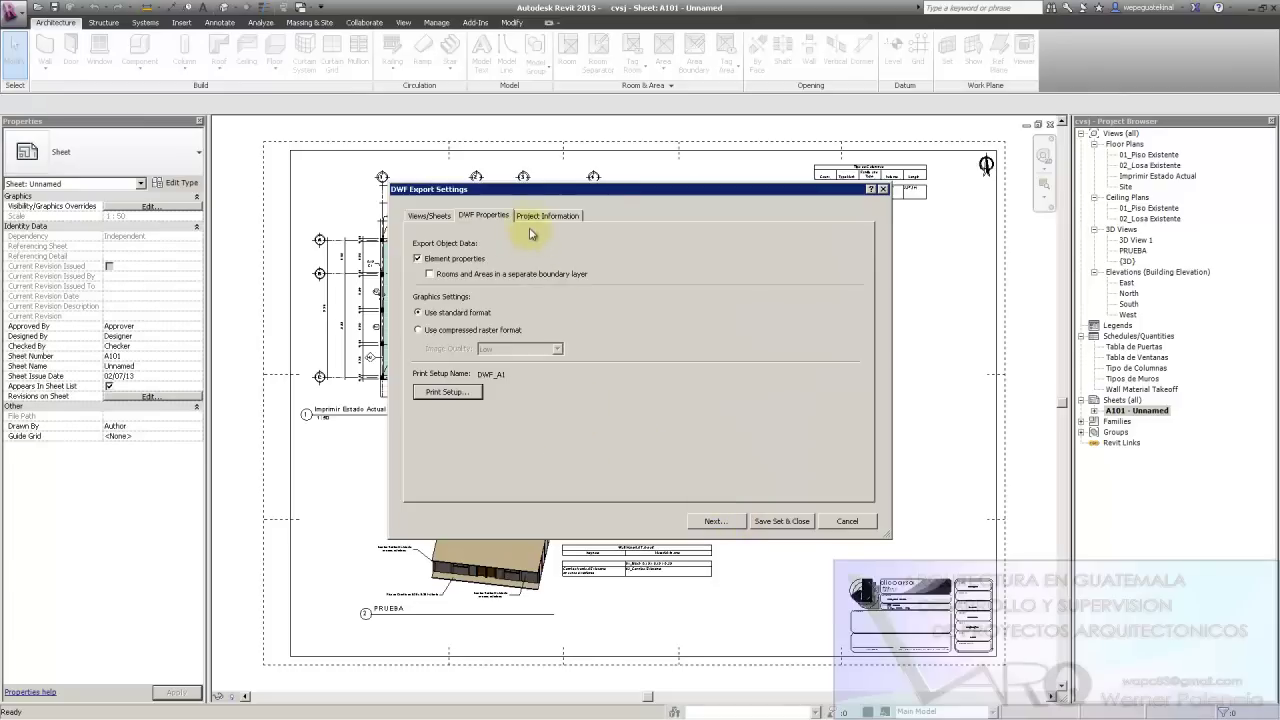
# Check the Organization Name and Author fields under Project Information, then continue to the save location
pyautogui.click(535, 218)
pyautogui.click(646, 262)
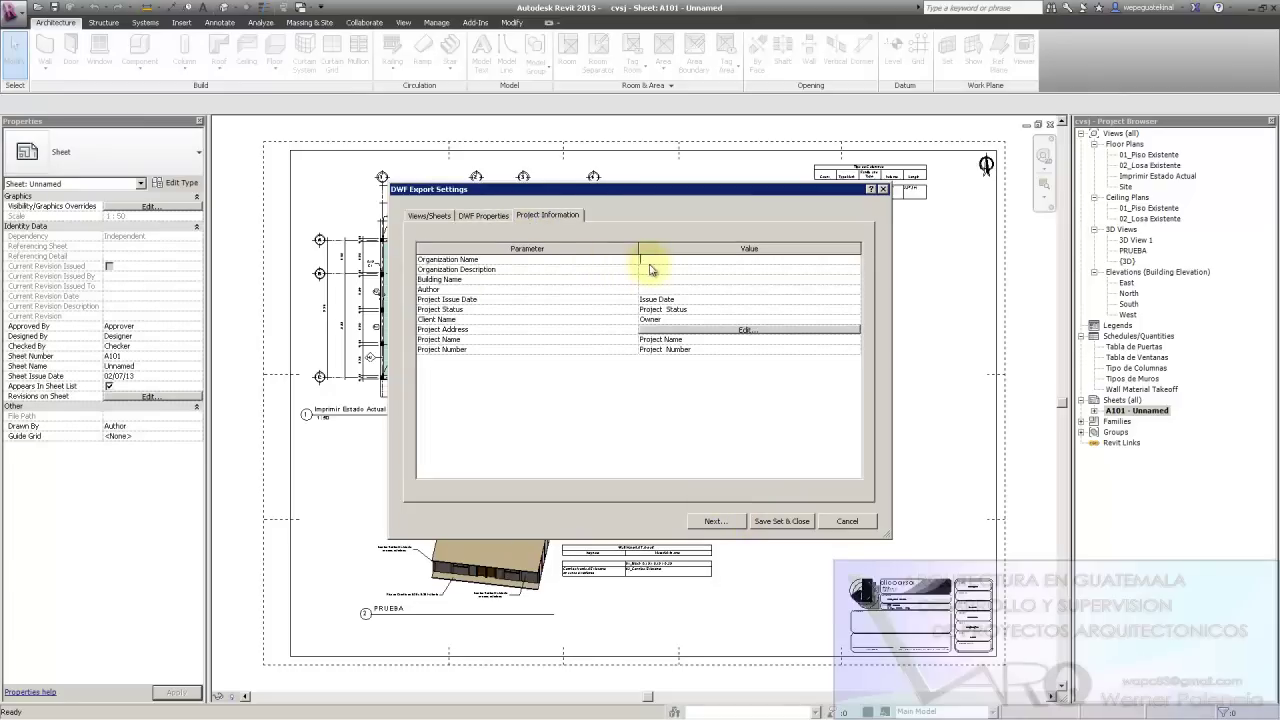
pyautogui.click(652, 289)
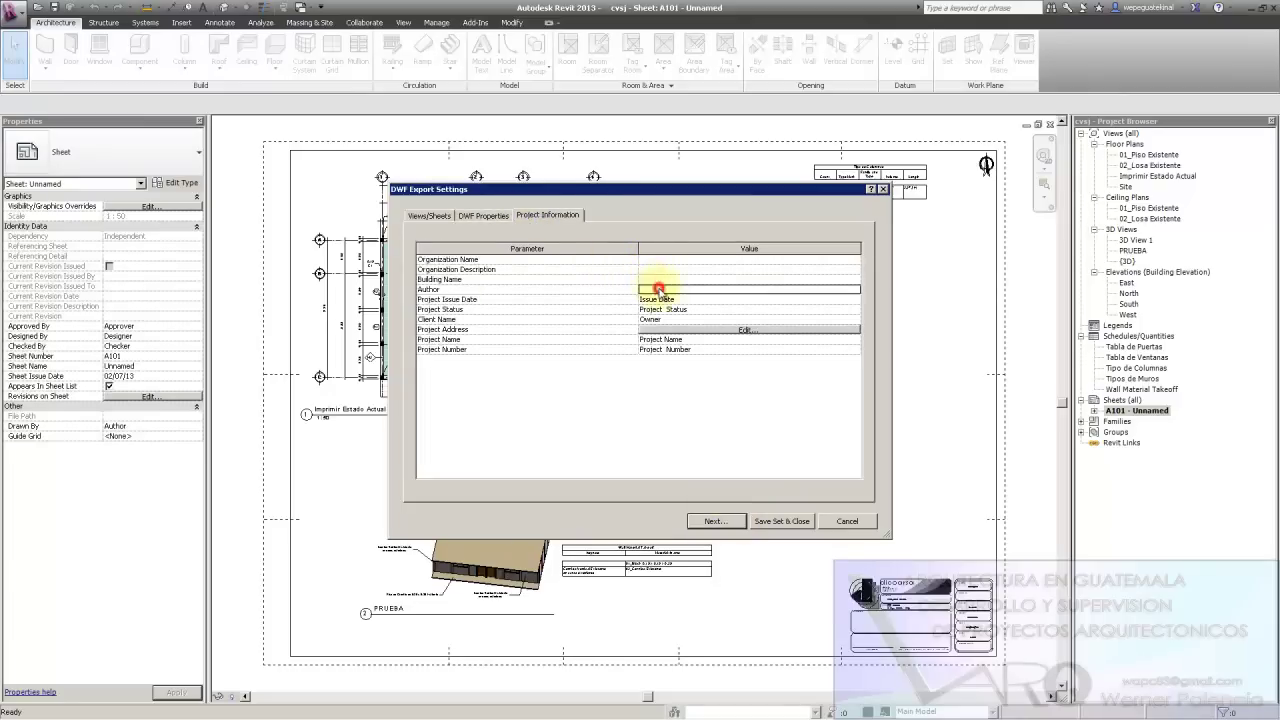
pyautogui.click(728, 525)
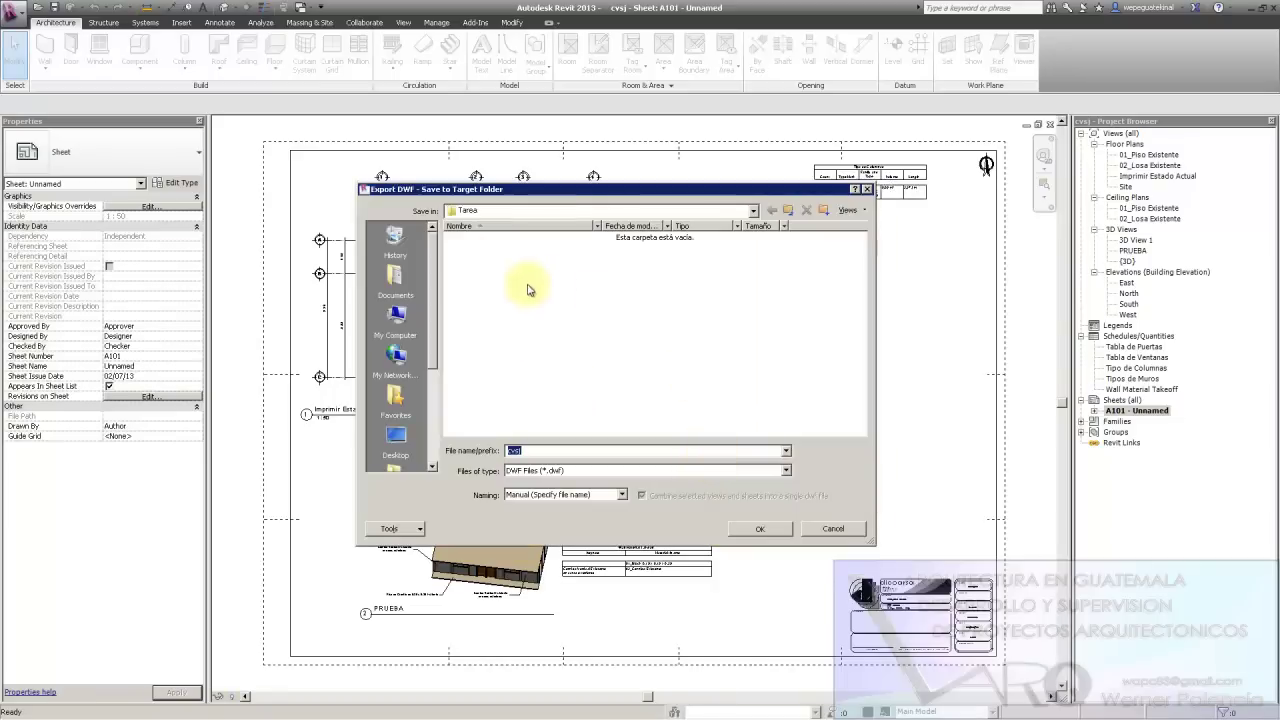
# Pick Documents as the Export DWF save location and select the file name field
pyautogui.click(396, 280)
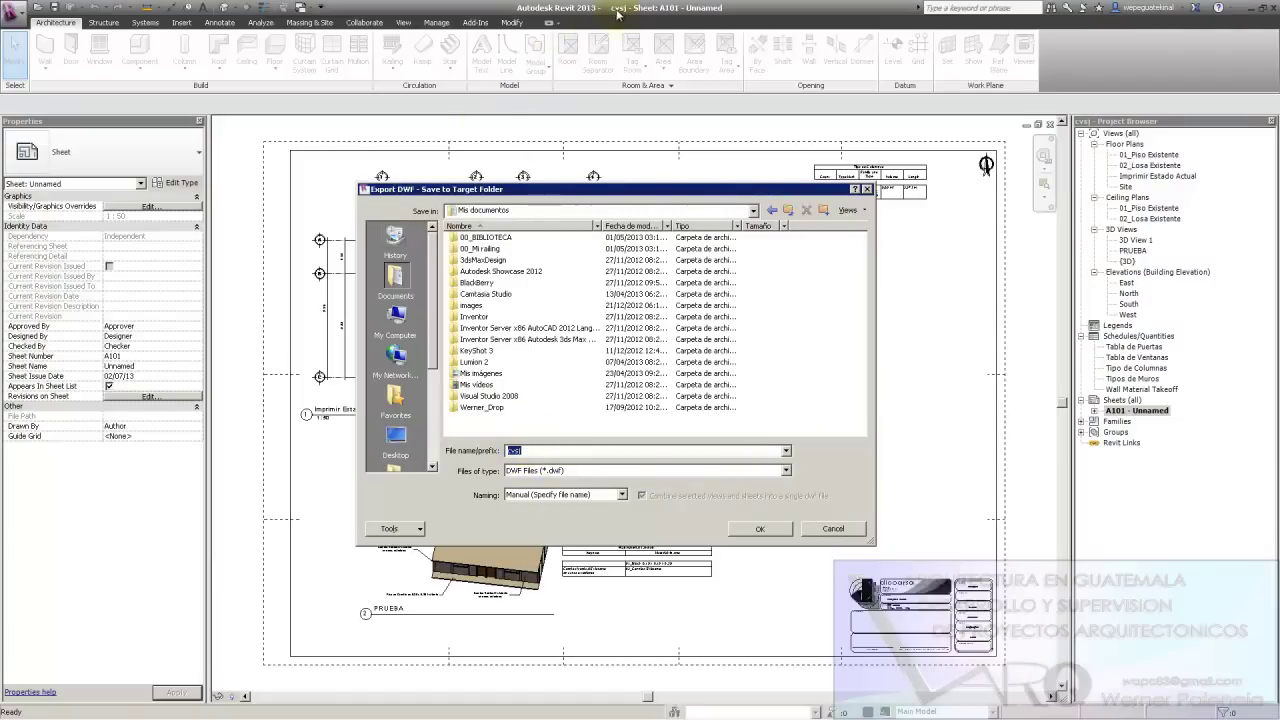
pyautogui.click(531, 451)
# Confirm the name cvsj and export sheet A101 - Unnamed to DWF
pyautogui.click(748, 532)
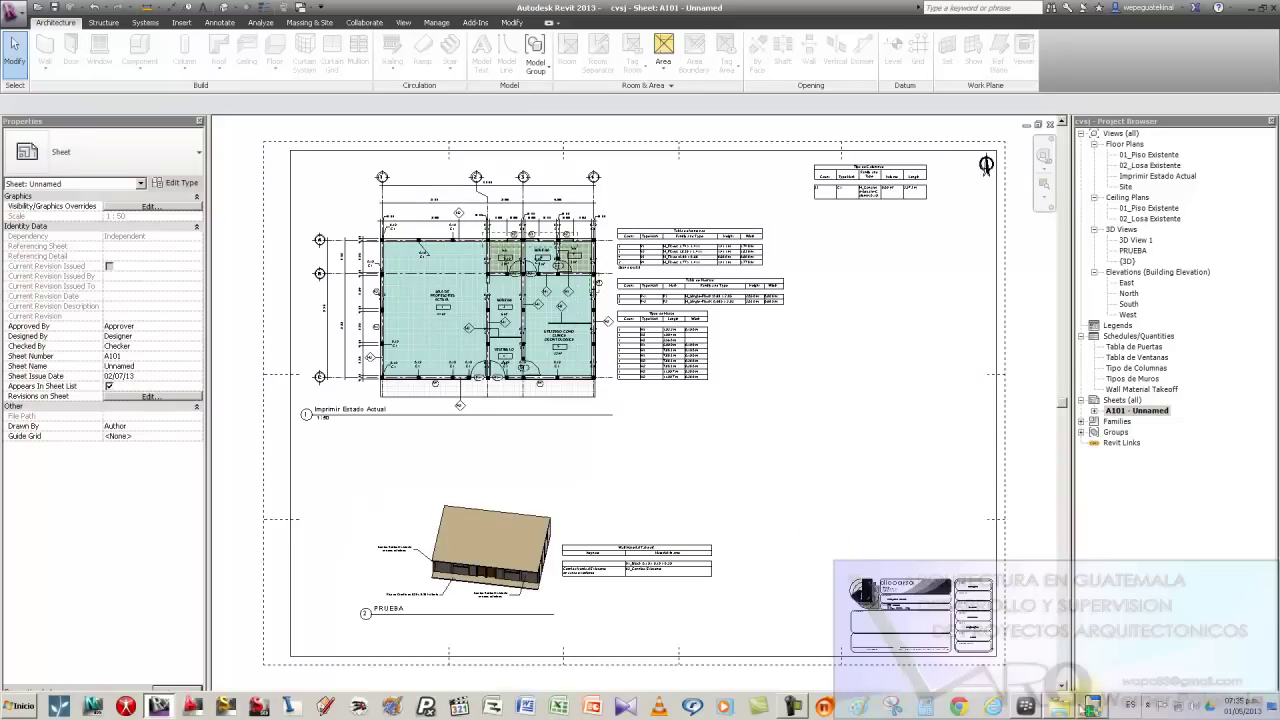
# Open the Documentos folder from the Explorer taskbar icon and select the cvsj DWF file
pyautogui.rightClick(1061, 706)
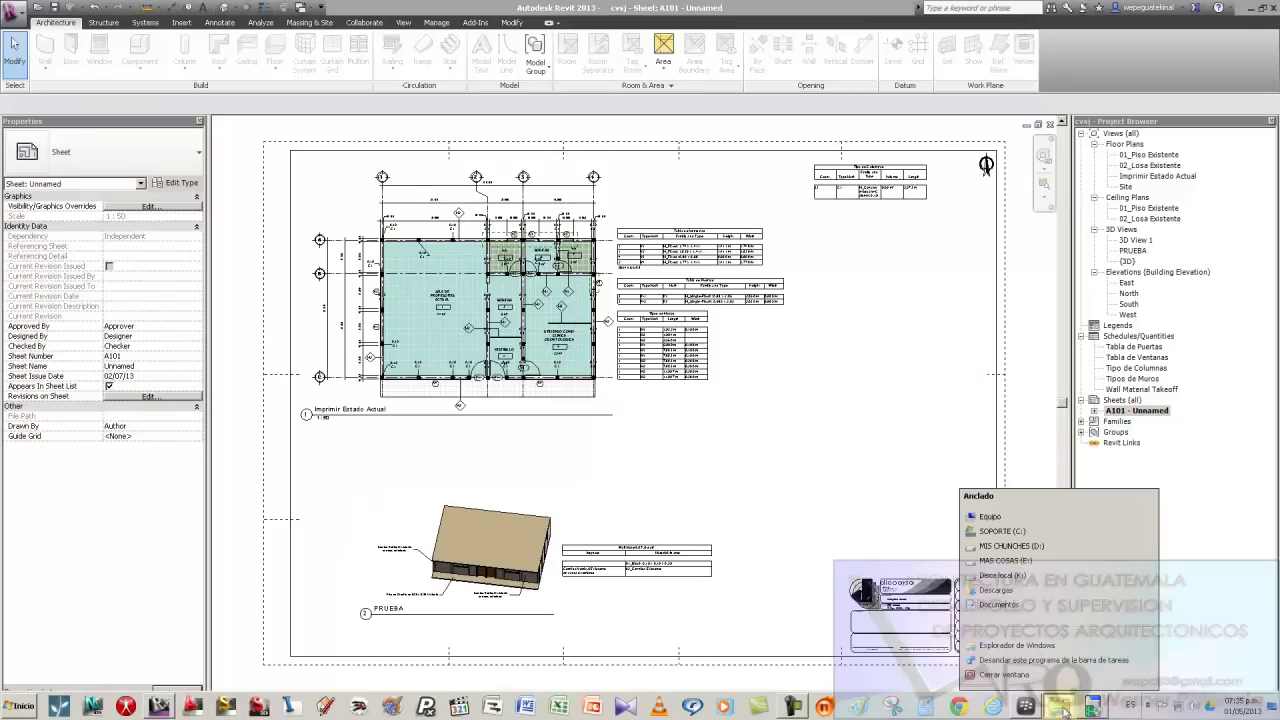
pyautogui.click(1019, 604)
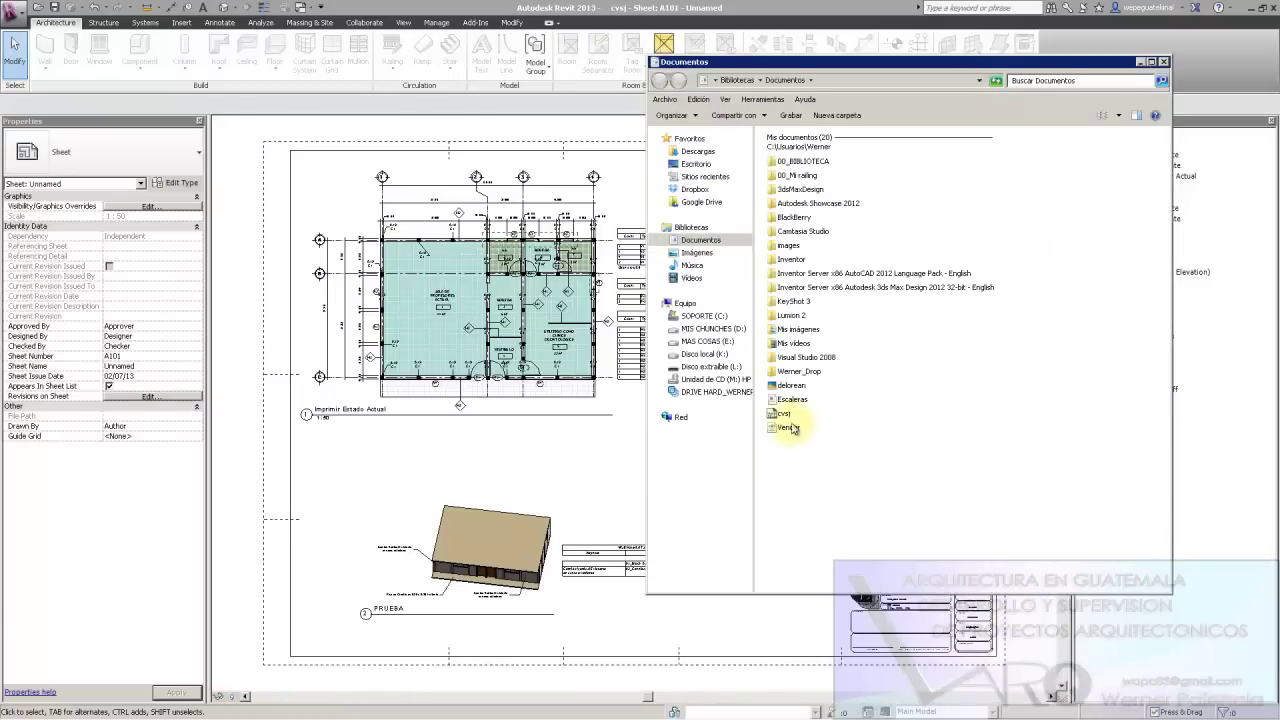
pyautogui.click(781, 414)
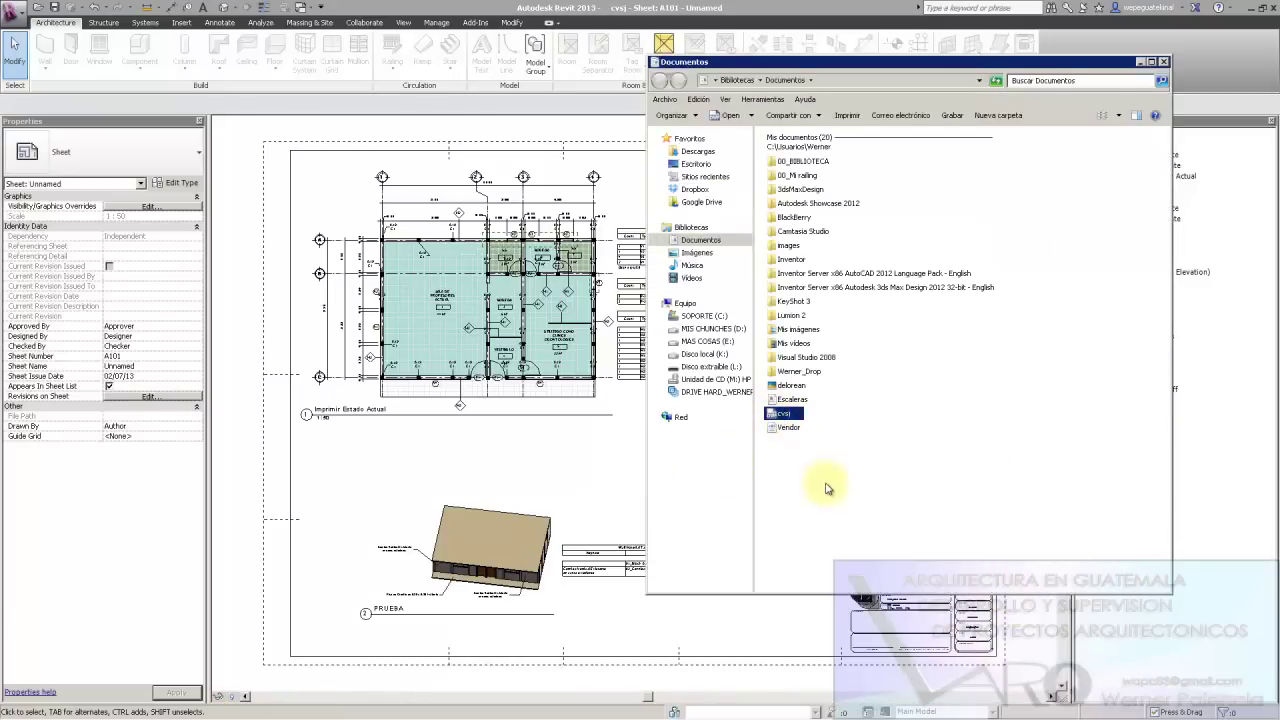
pyautogui.click(795, 455)
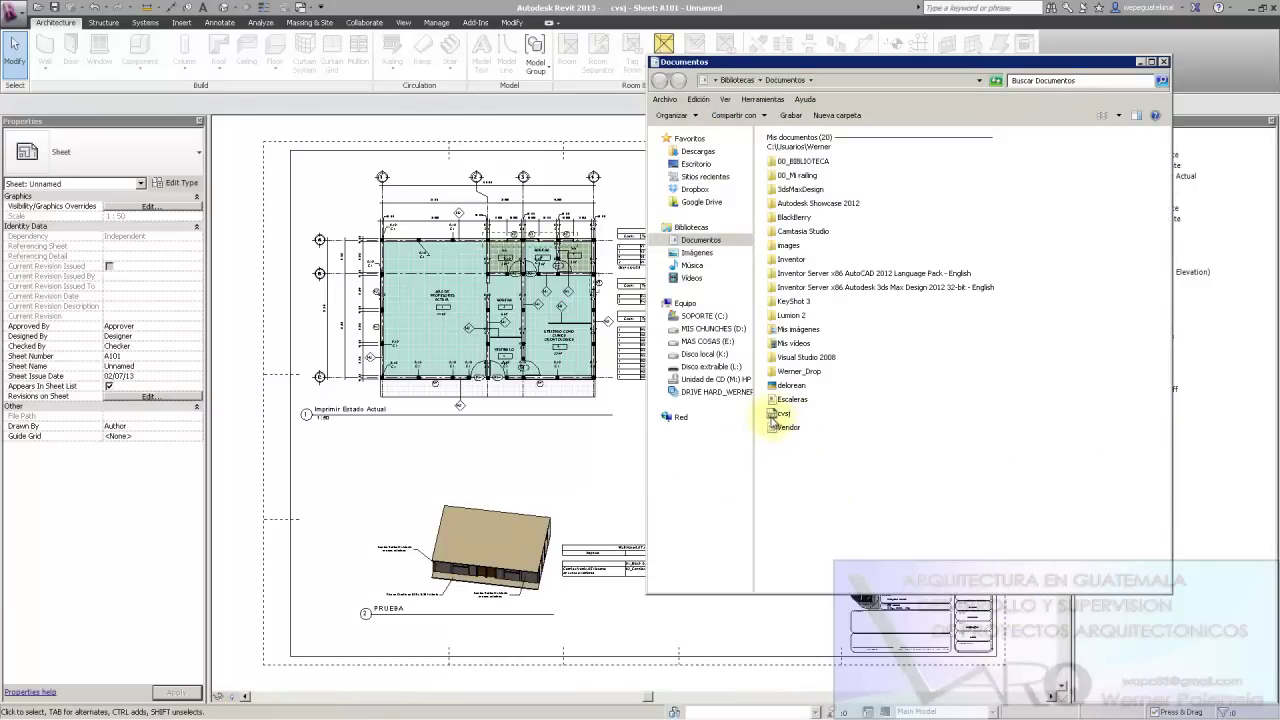
pyautogui.click(775, 414)
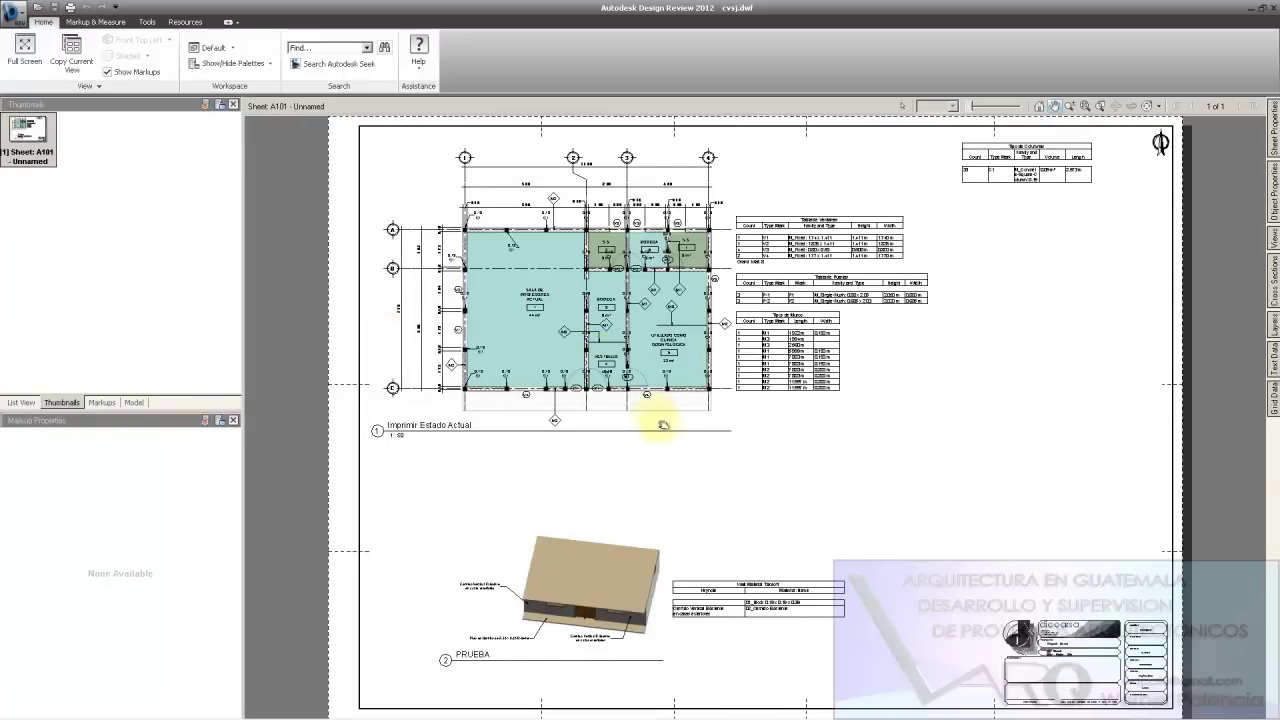
# Zoom in and out on sheet A101 to inspect the floor plan and 3D house
pyautogui.scroll(1, 606, 362)
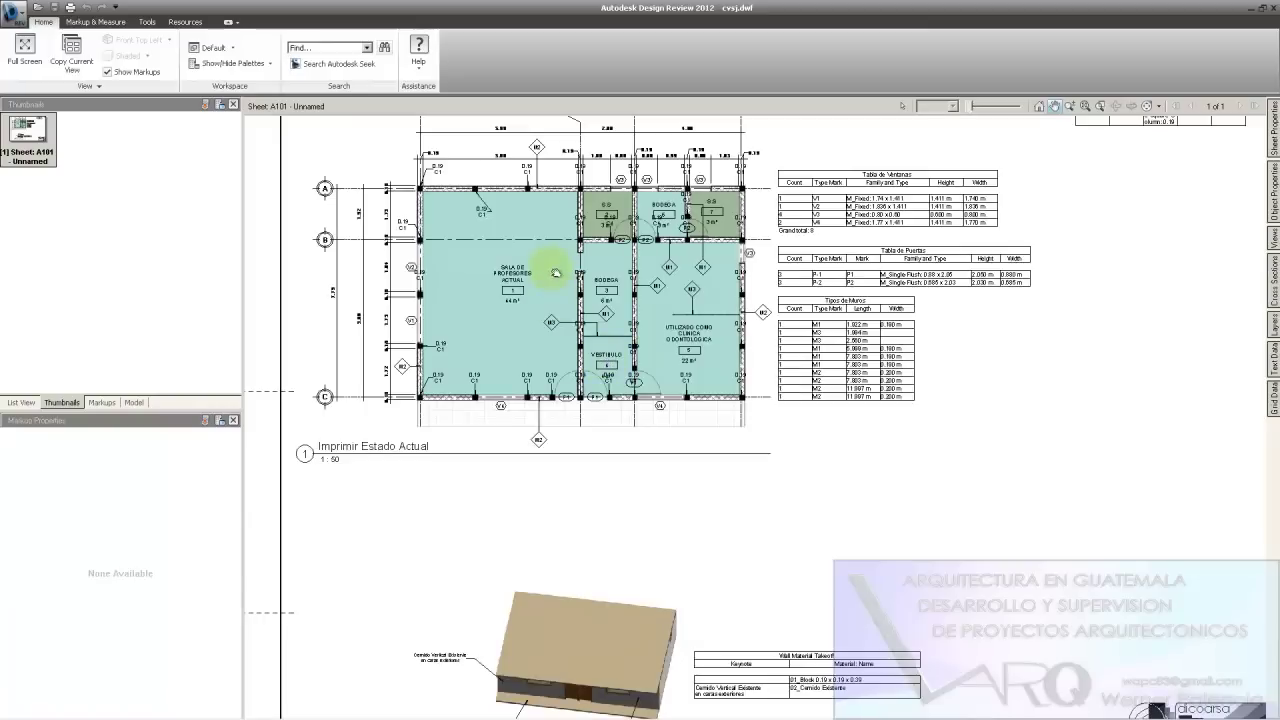
pyautogui.scroll(5, 578, 344)
pyautogui.scroll(-3, 578, 344)
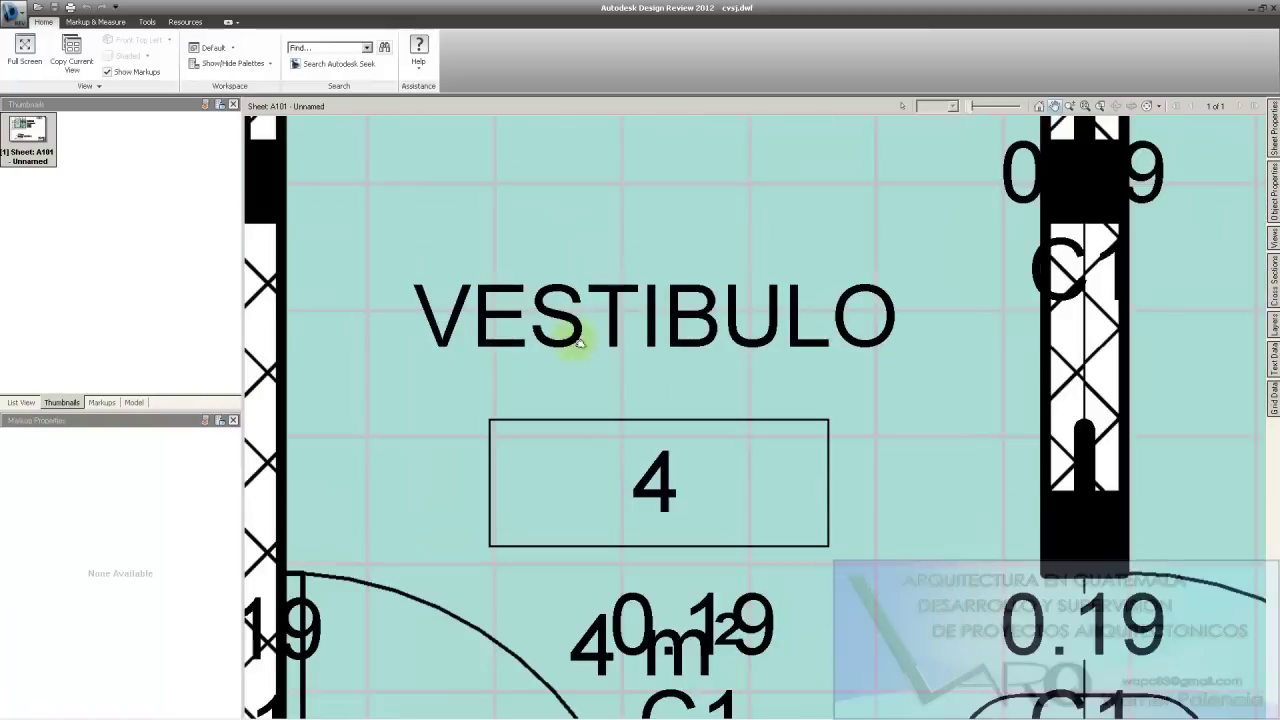
pyautogui.scroll(-2, 572, 338)
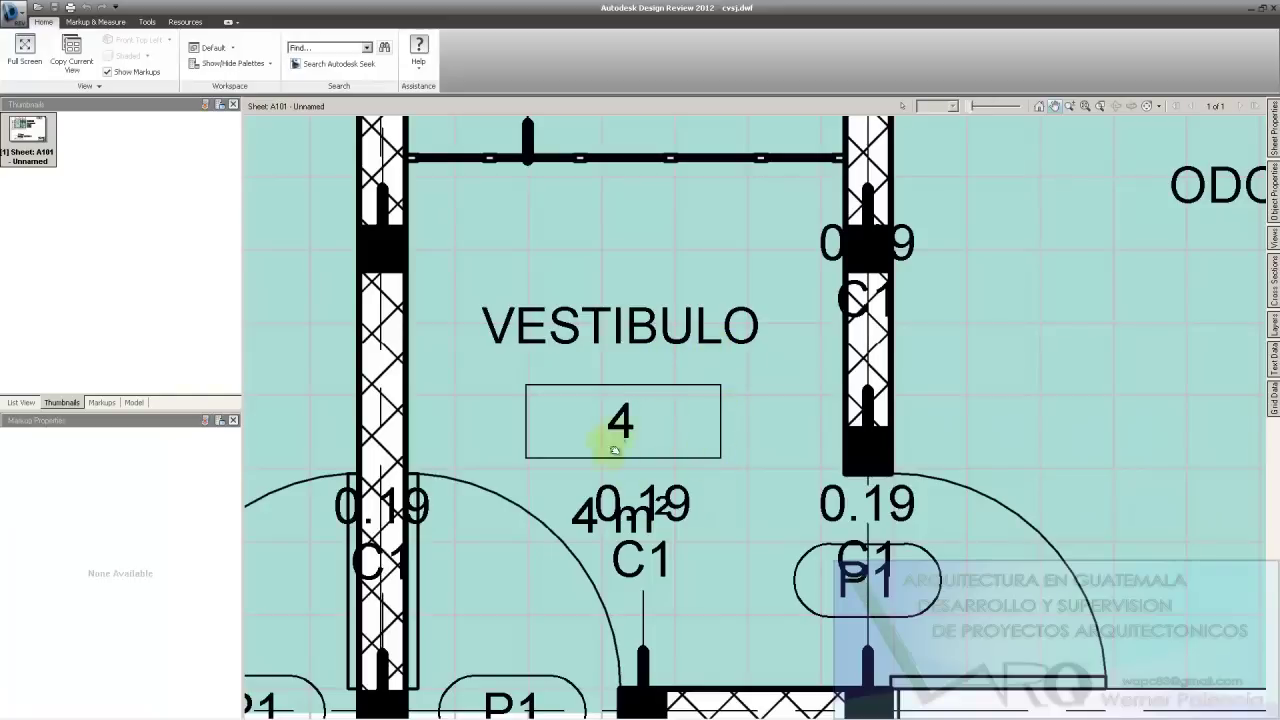
pyautogui.scroll(-5, 609, 443)
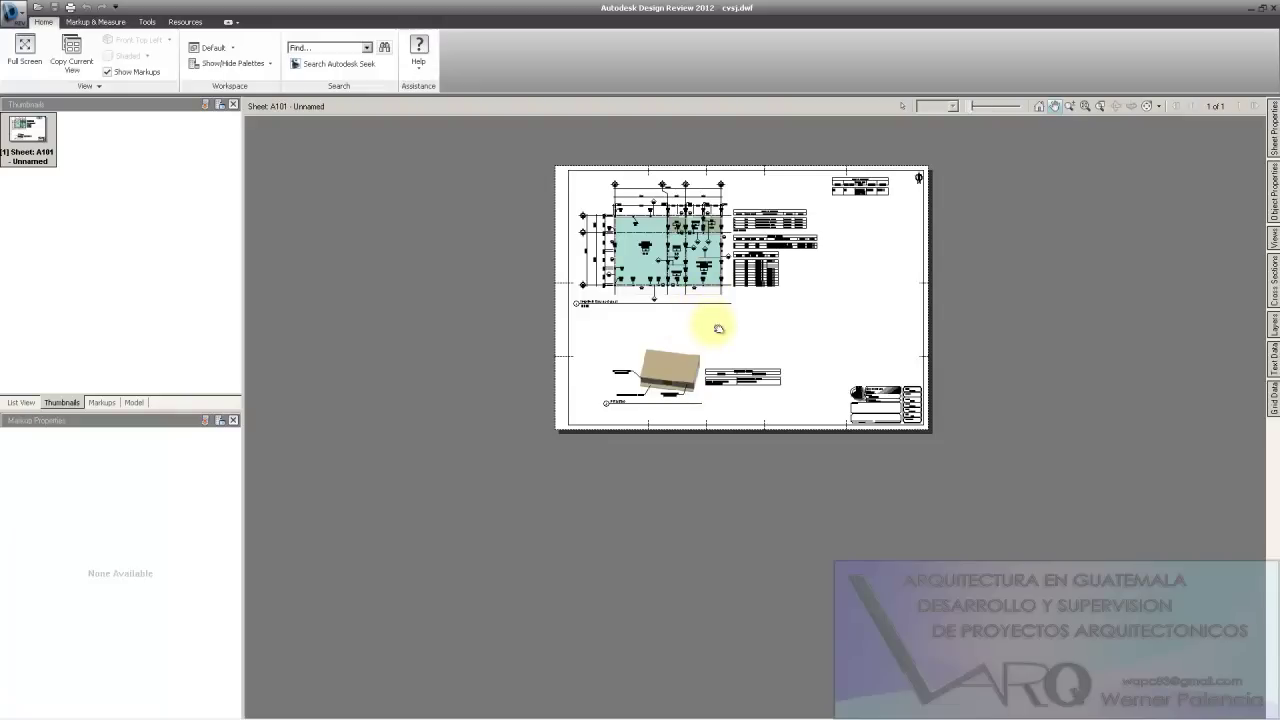
pyautogui.scroll(1, 735, 315)
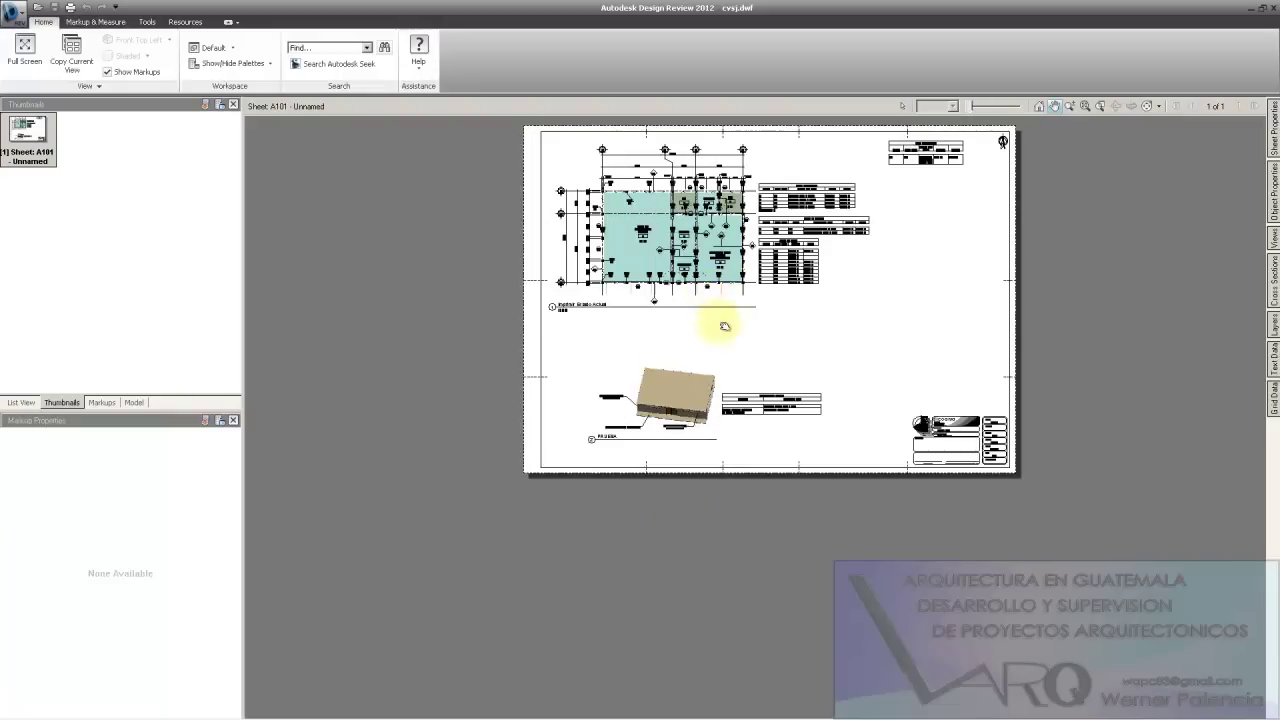
pyautogui.scroll(5, 730, 335)
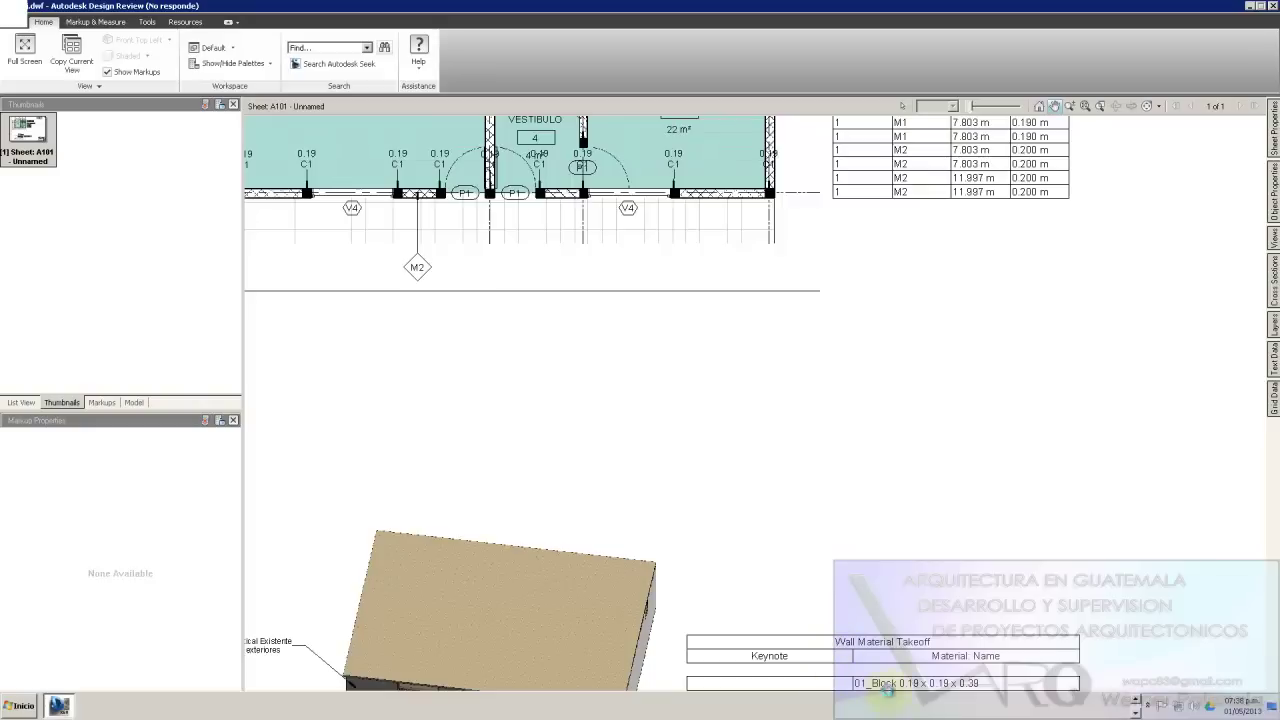
# Switch back to Revit and start a DWF/DWFx export of sheet A101
pyautogui.hotkey('alt', 'Tab')
pyautogui.hotkey('alt', 'Tab')
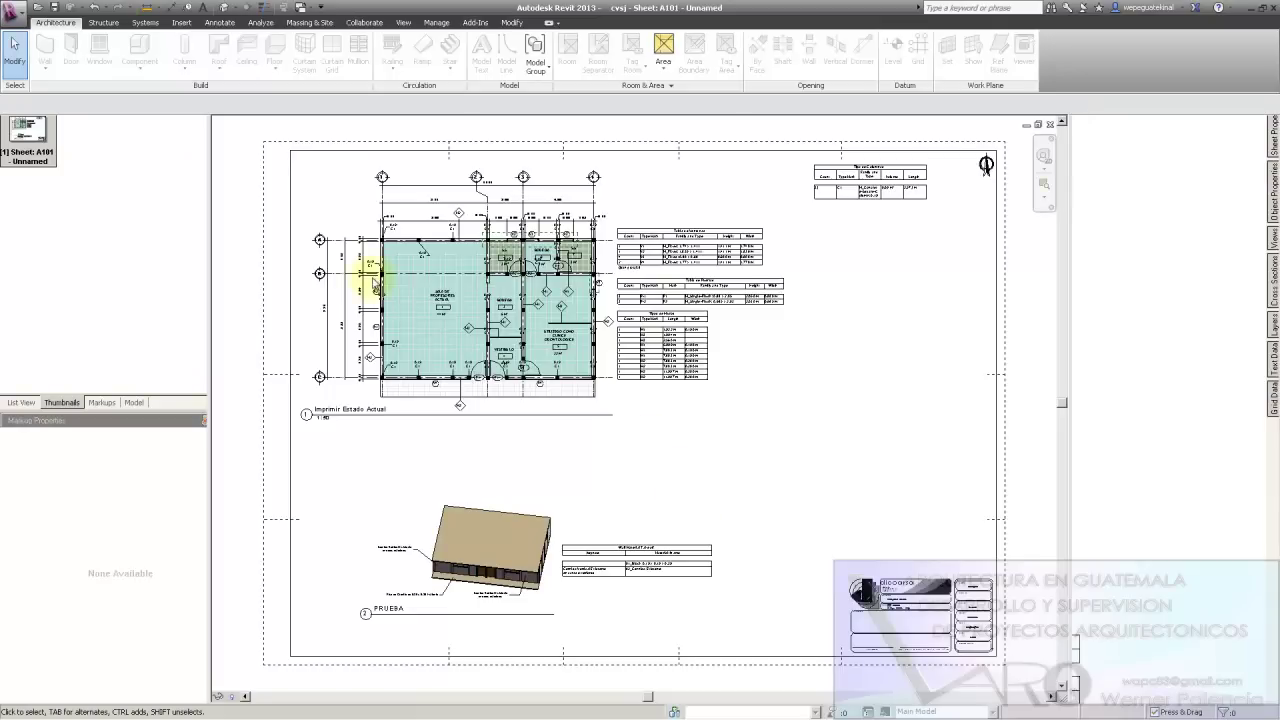
pyautogui.click(16, 22)
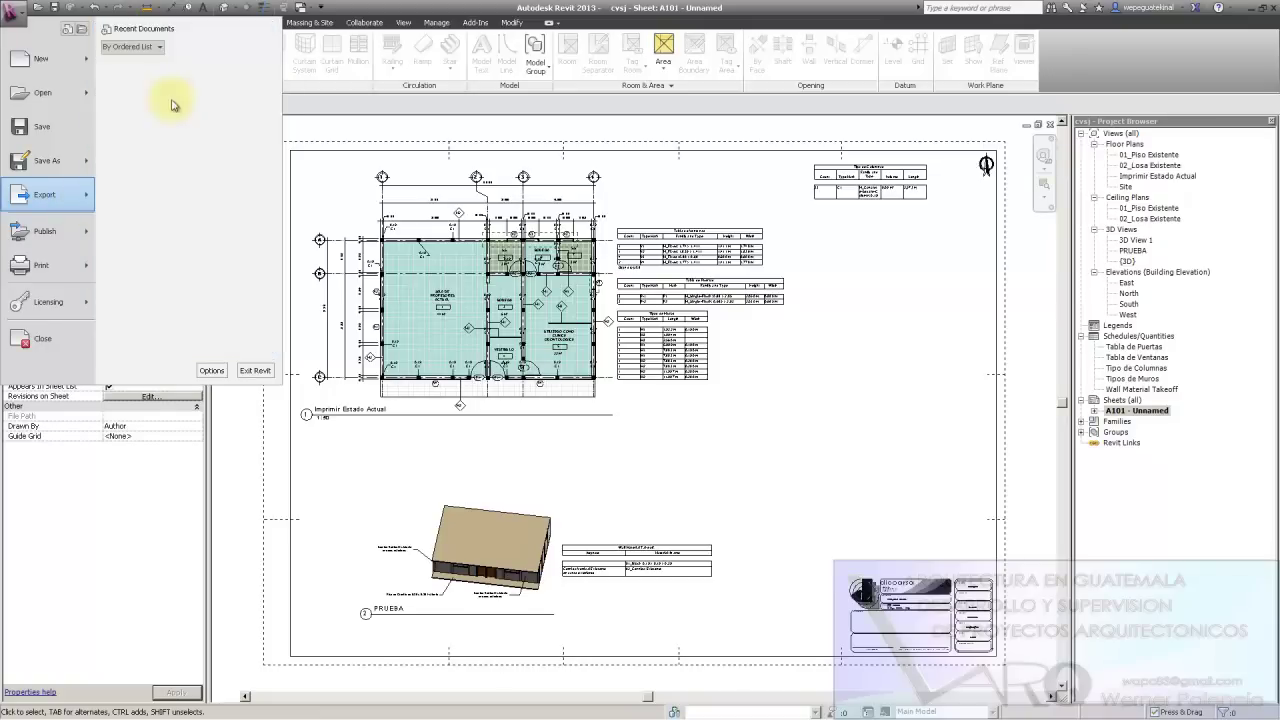
pyautogui.click(380, 206)
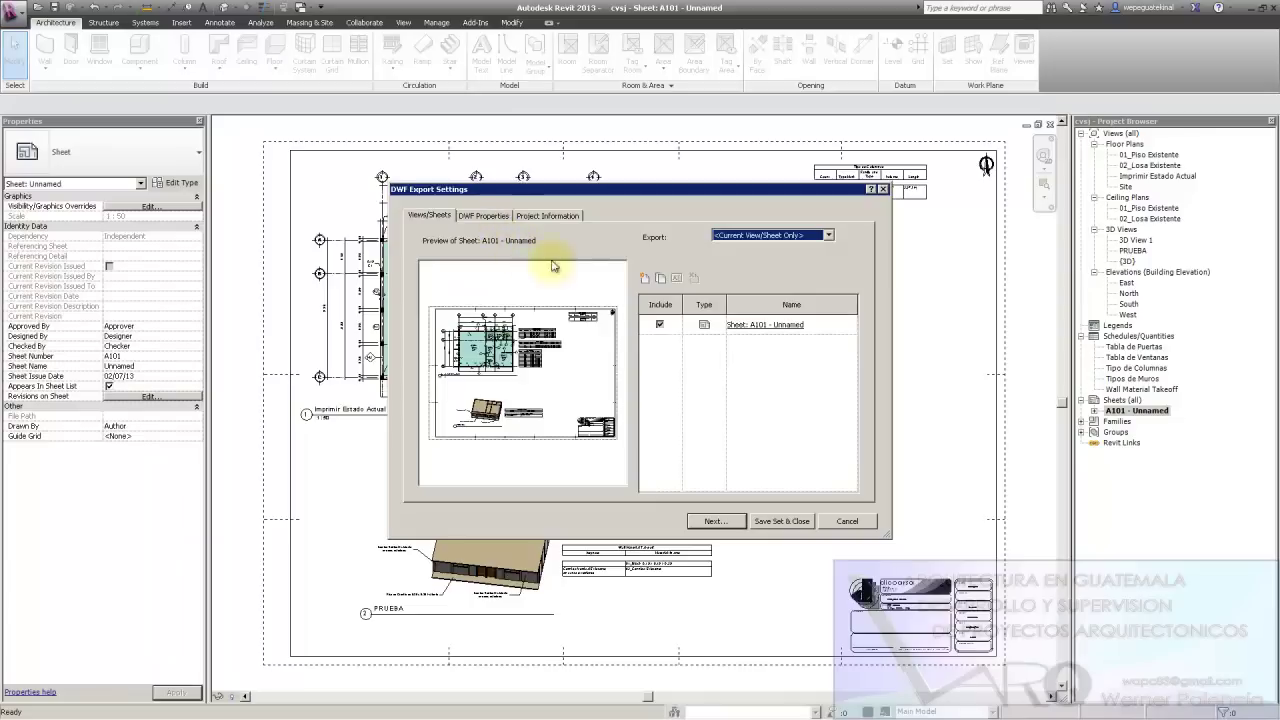
# Keep the A1 landscape print setup in DWF Properties and continue to the save step
pyautogui.click(481, 219)
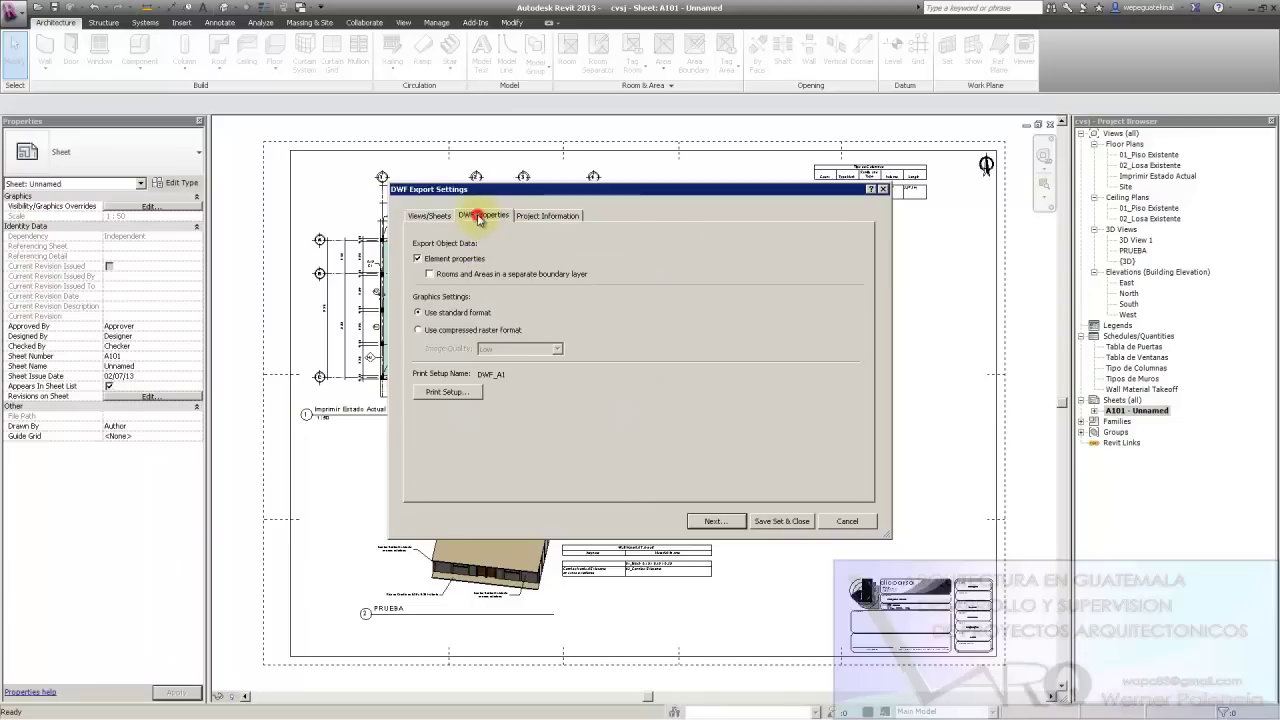
pyautogui.click(455, 393)
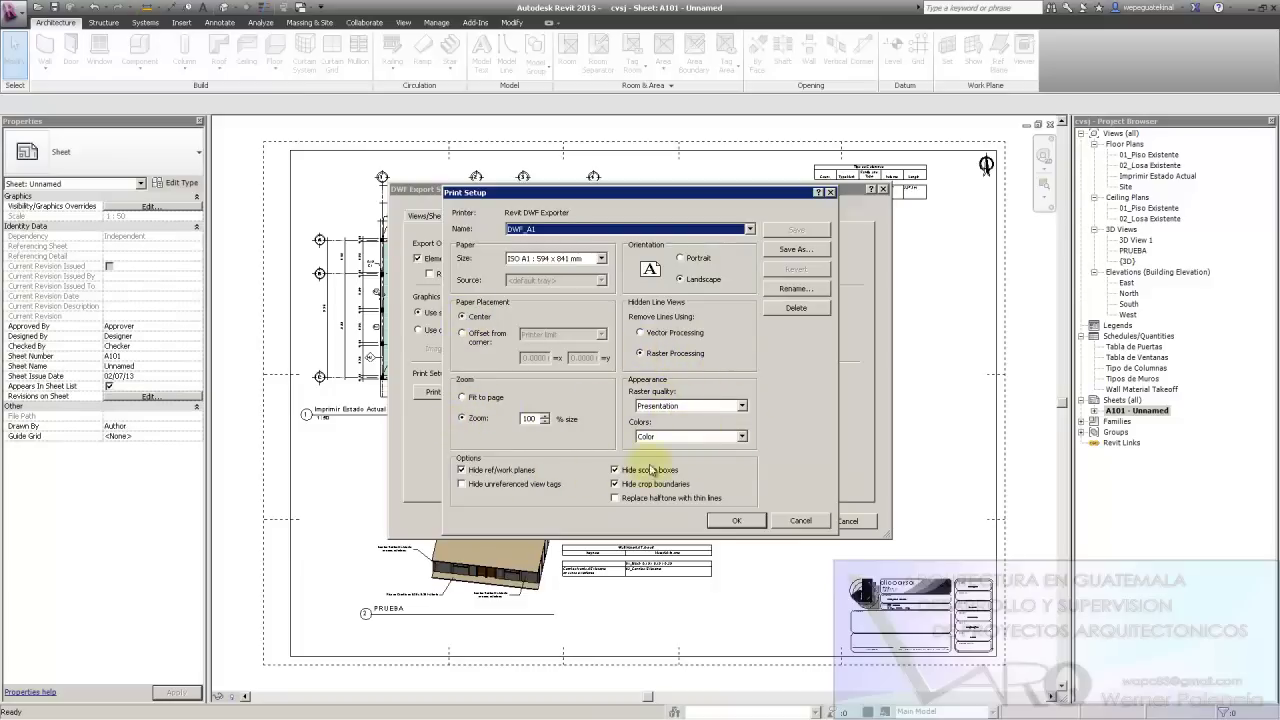
pyautogui.click(739, 520)
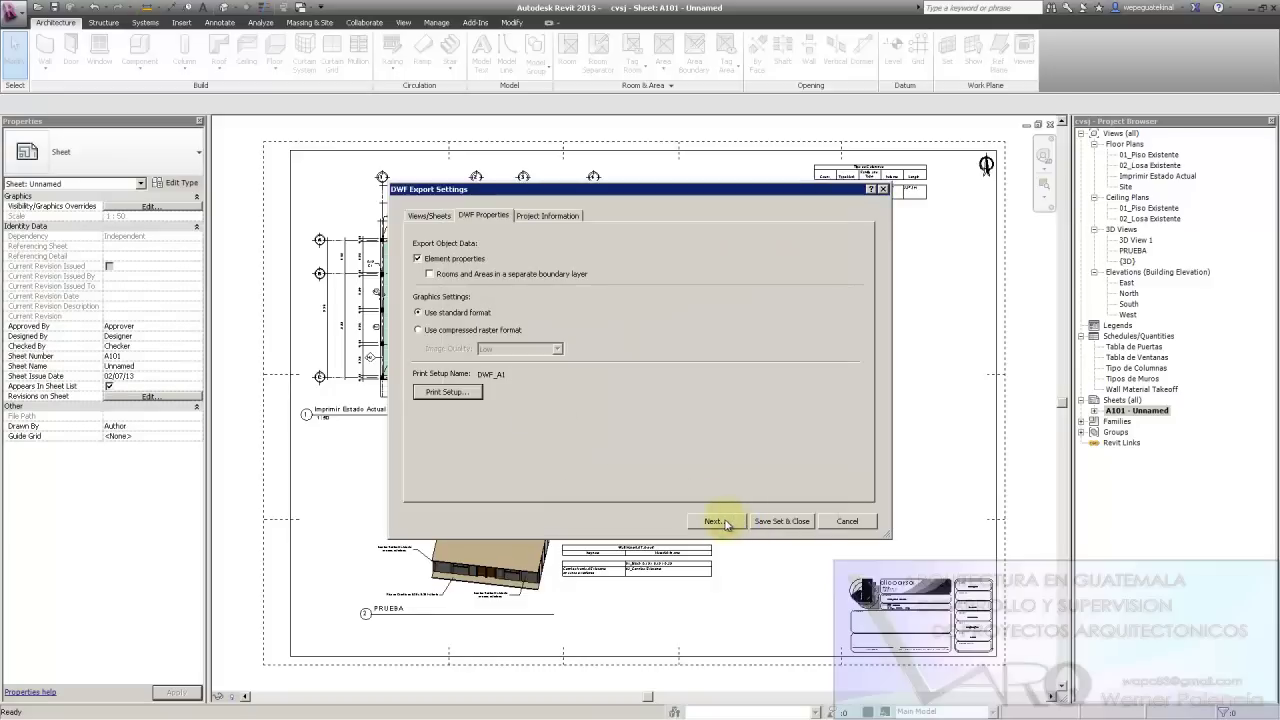
pyautogui.click(708, 522)
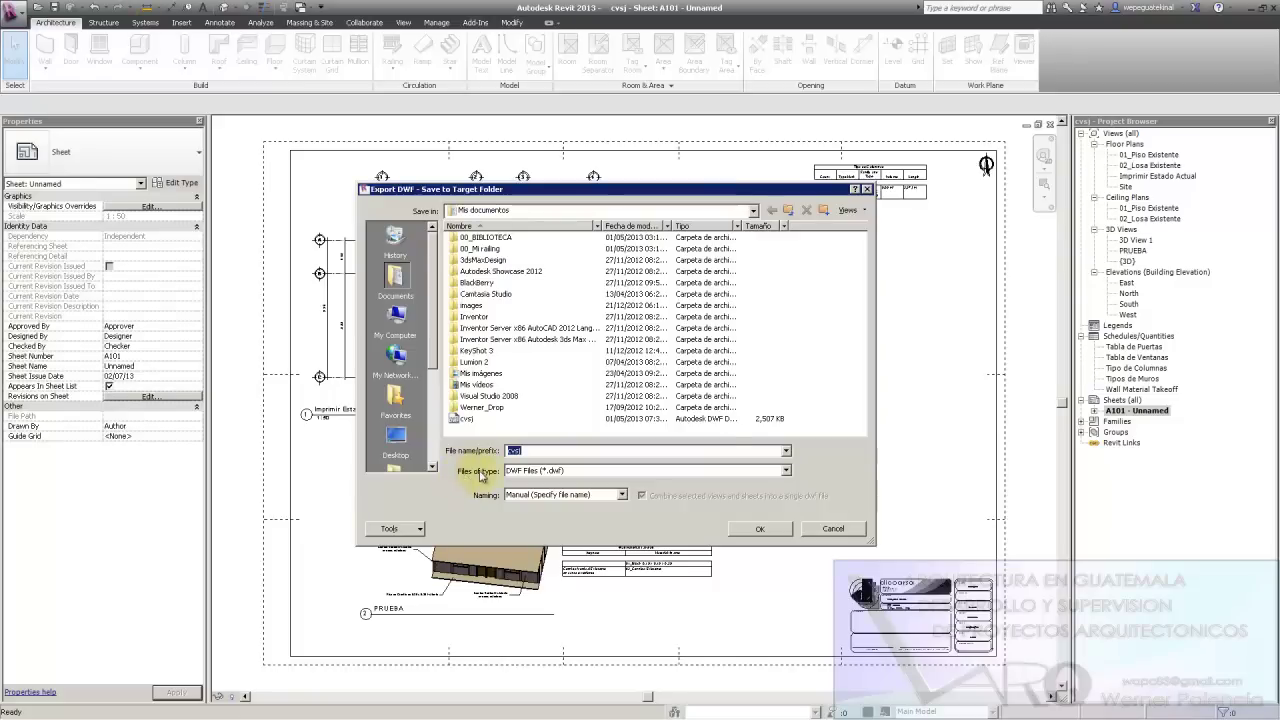
# Set the file type to DWF (*.dwf) and save the export as cvsj
pyautogui.click(786, 470)
pyautogui.click(573, 482)
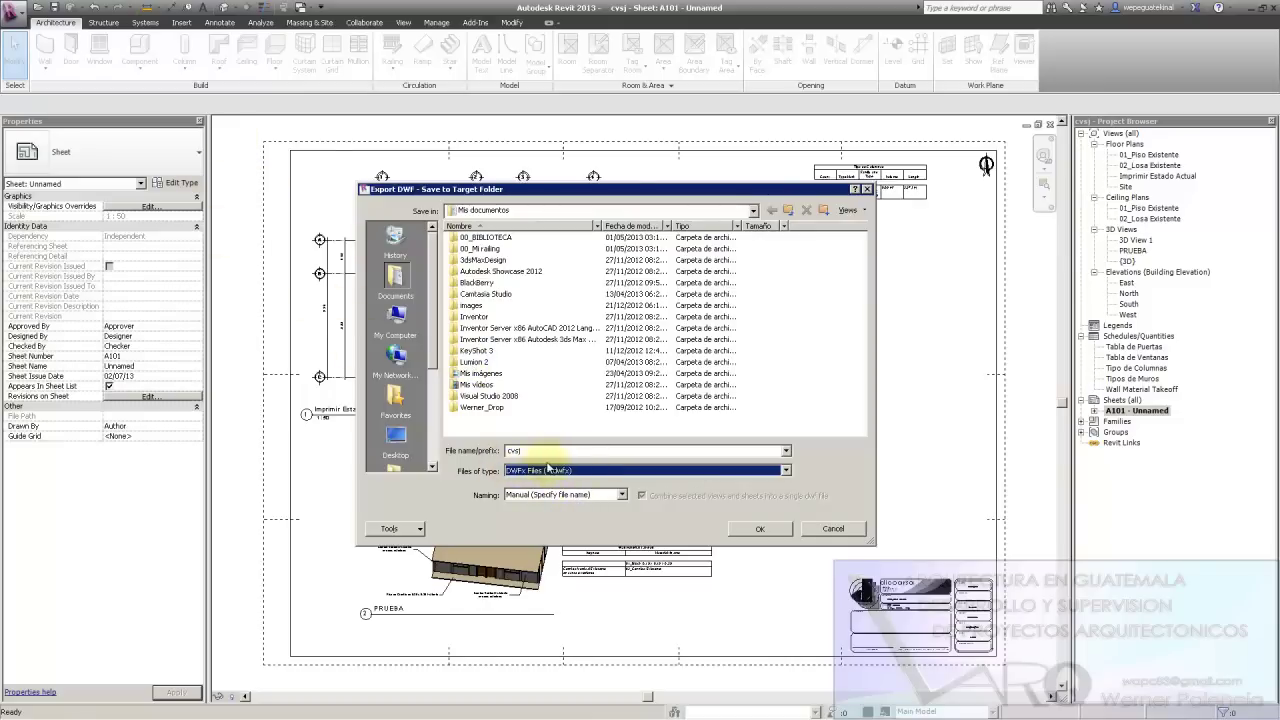
pyautogui.click(770, 471)
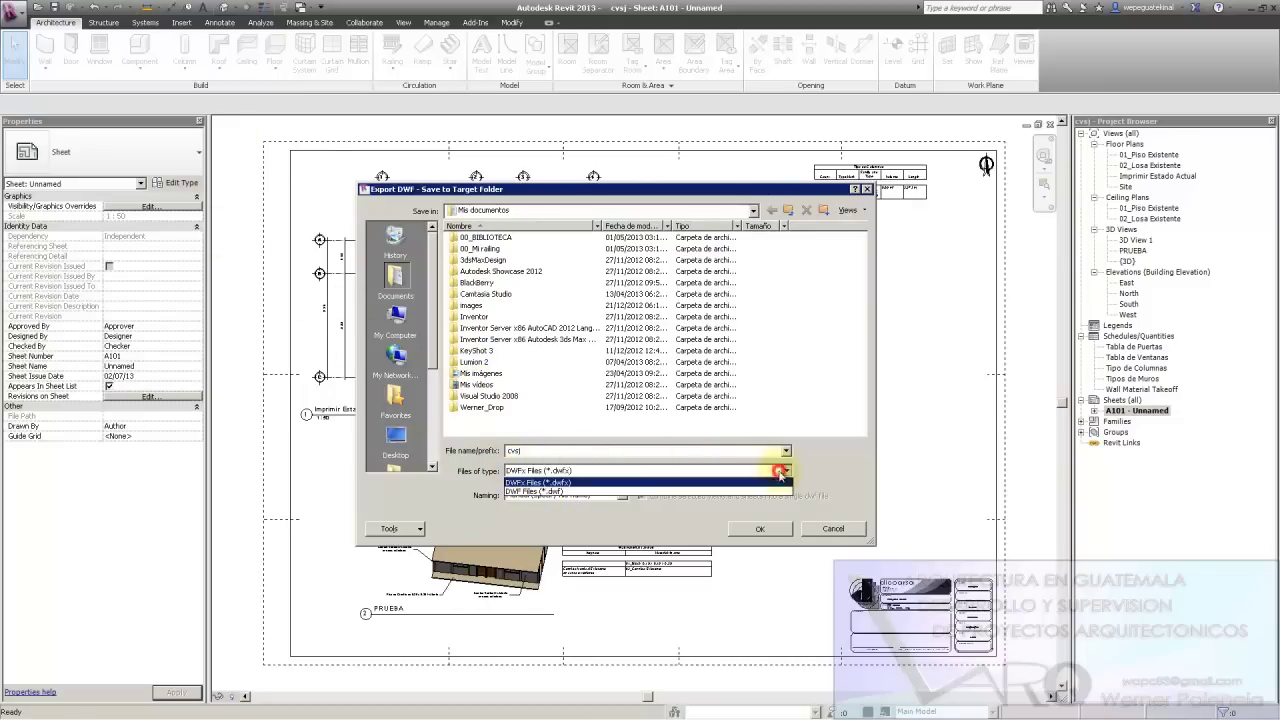
pyautogui.click(538, 484)
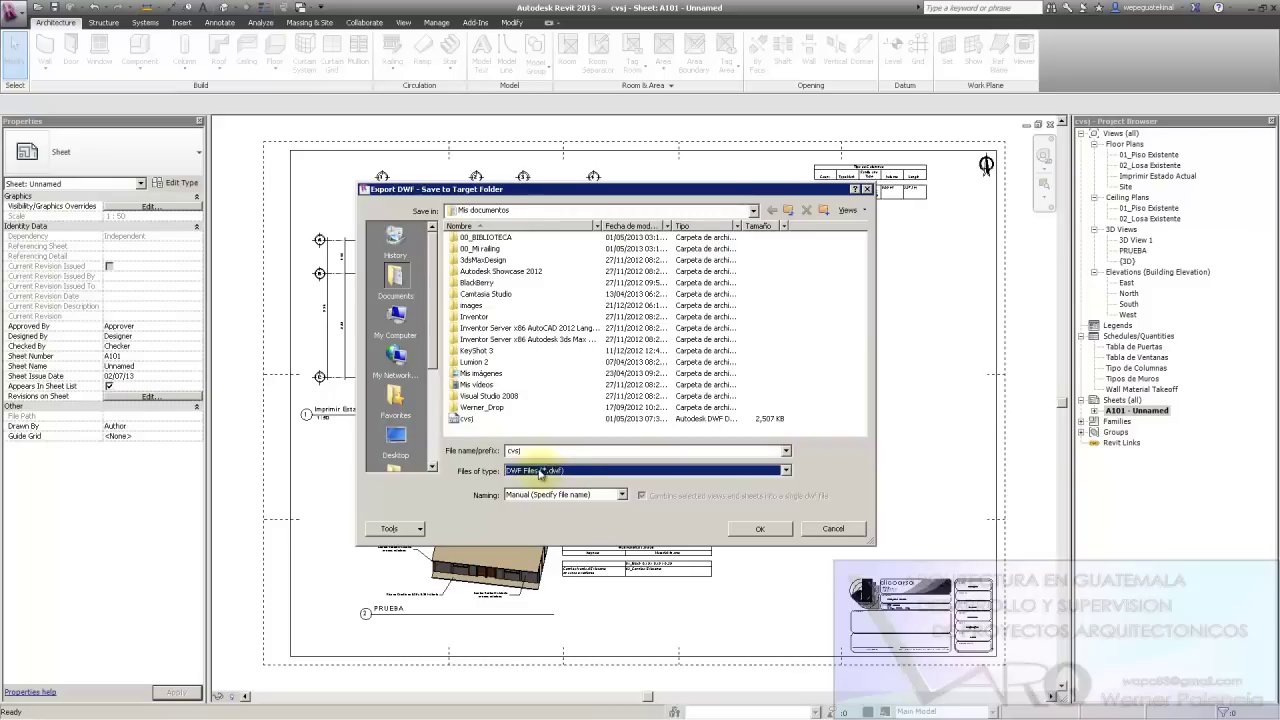
pyautogui.click(833, 529)
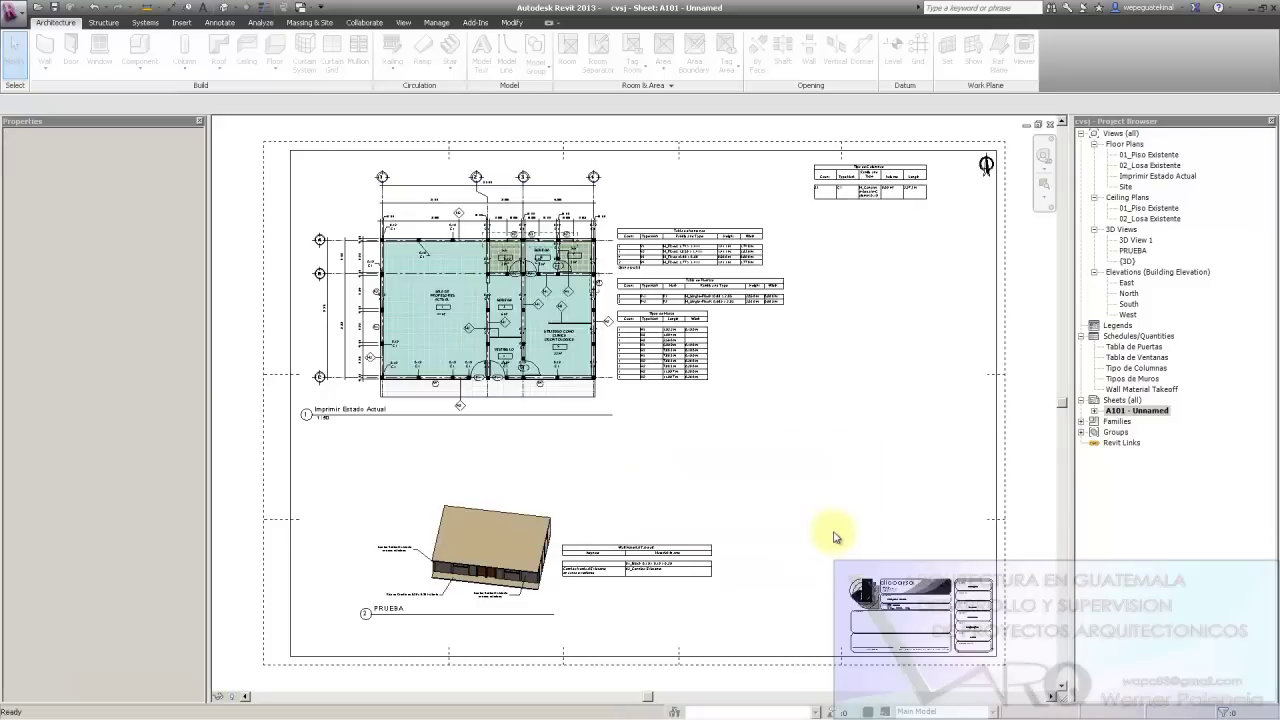
# Close the DWF export settings and bring Revit's sheet A101 back to the front
pyautogui.click(847, 521)
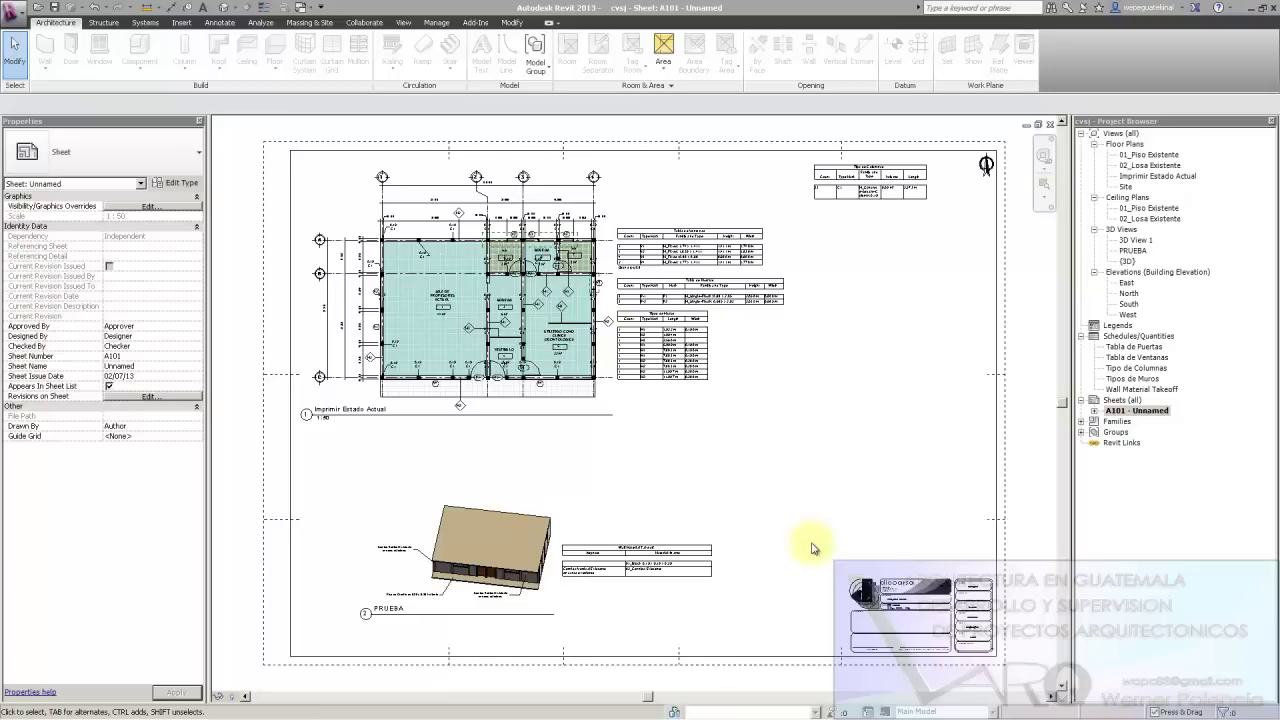
pyautogui.click(811, 543)
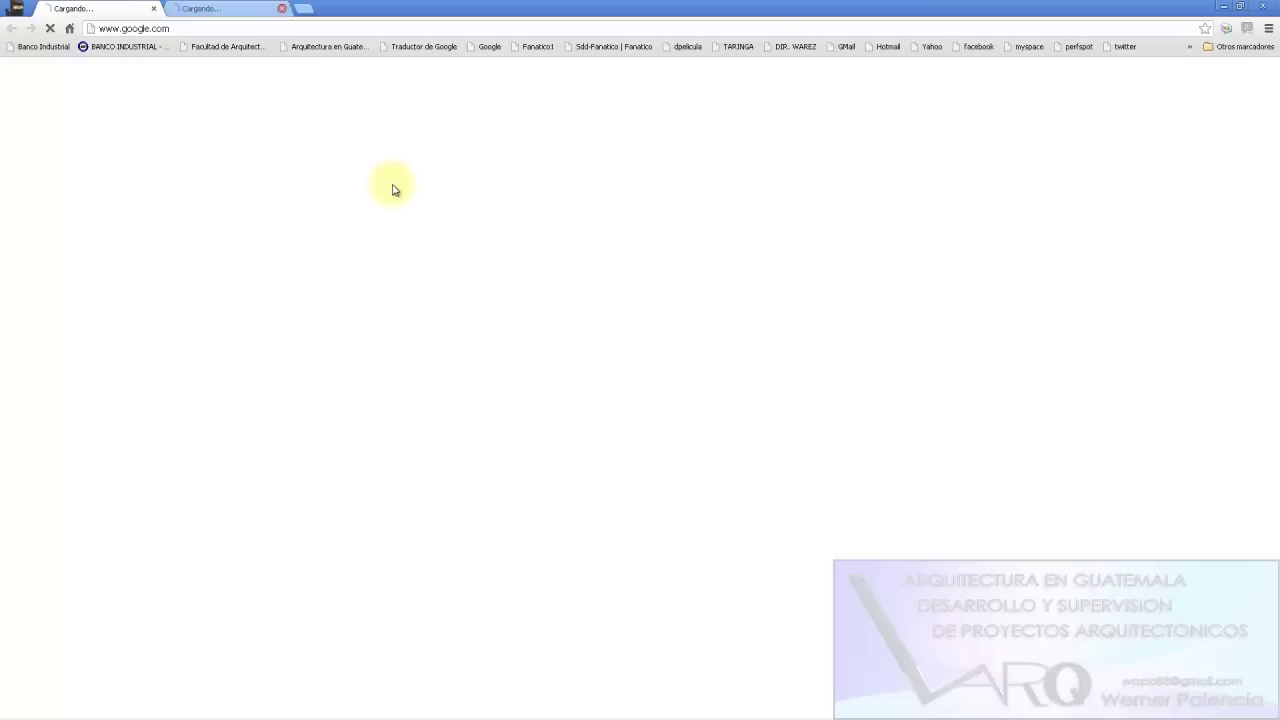
pyautogui.click(160, 706)
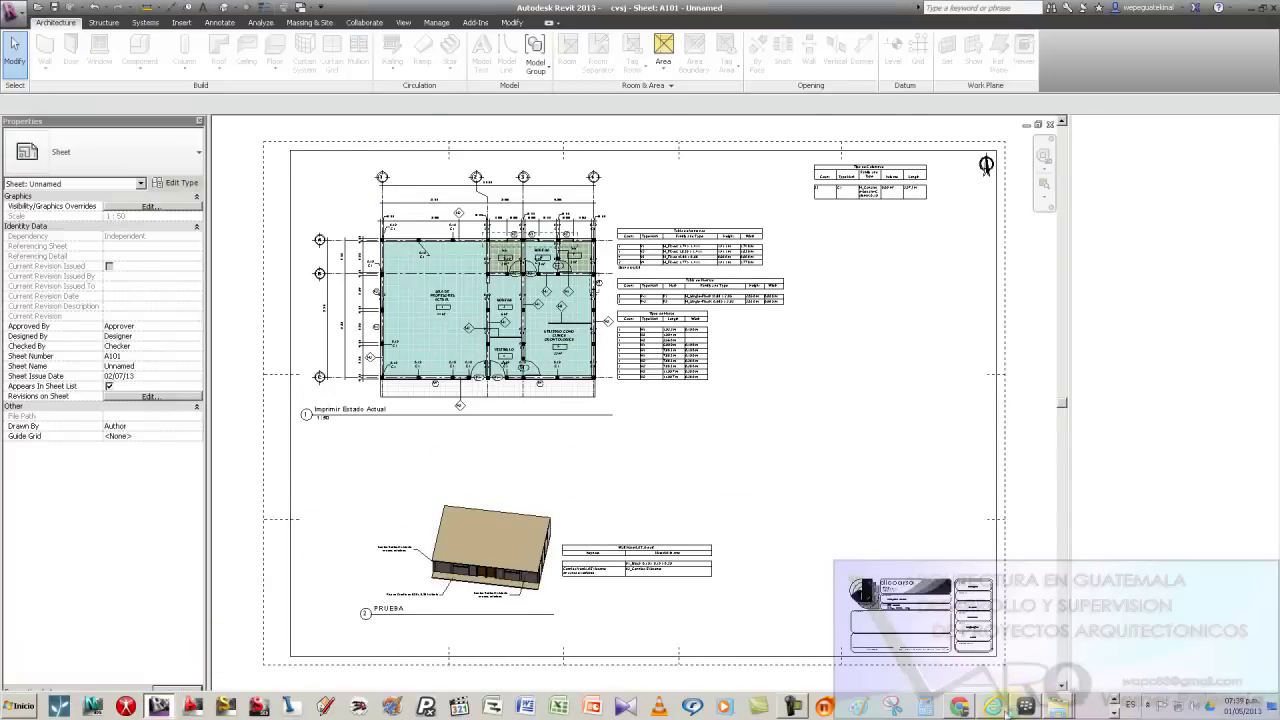
pyautogui.click(1063, 710)
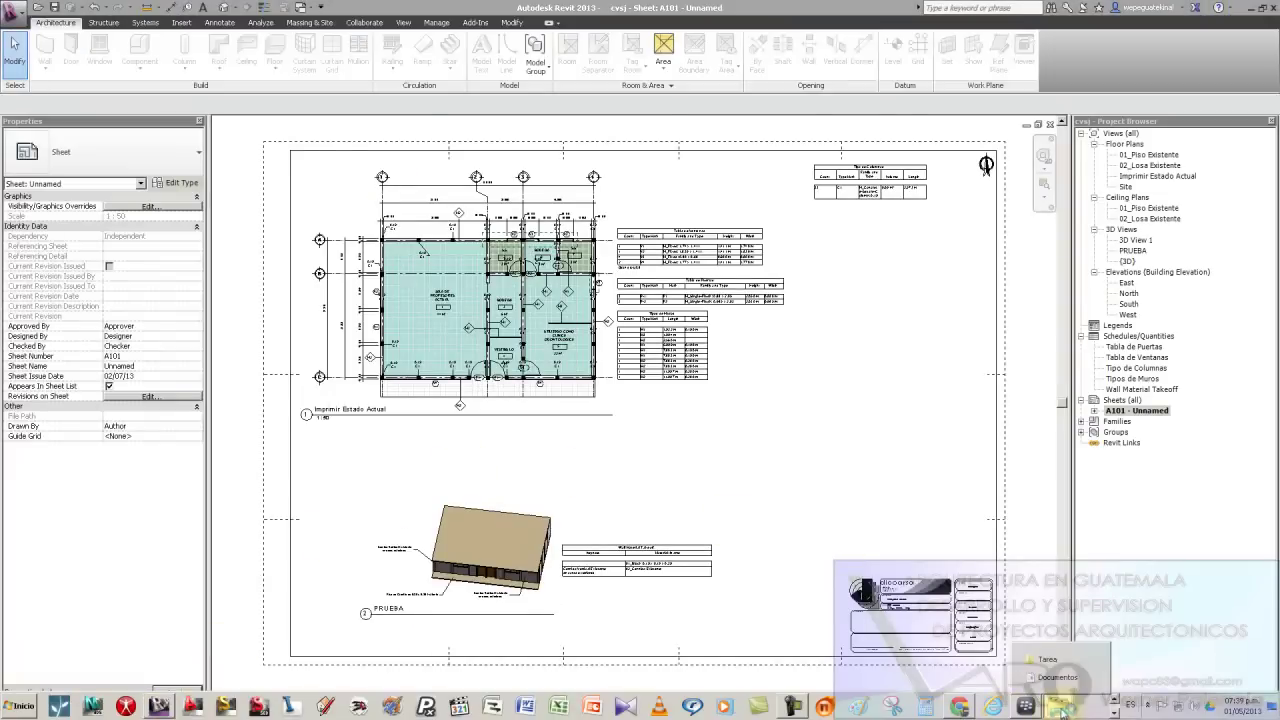
# Rename the Escaleras drawing file to the student's id-and-name filename
pyautogui.click(1055, 677)
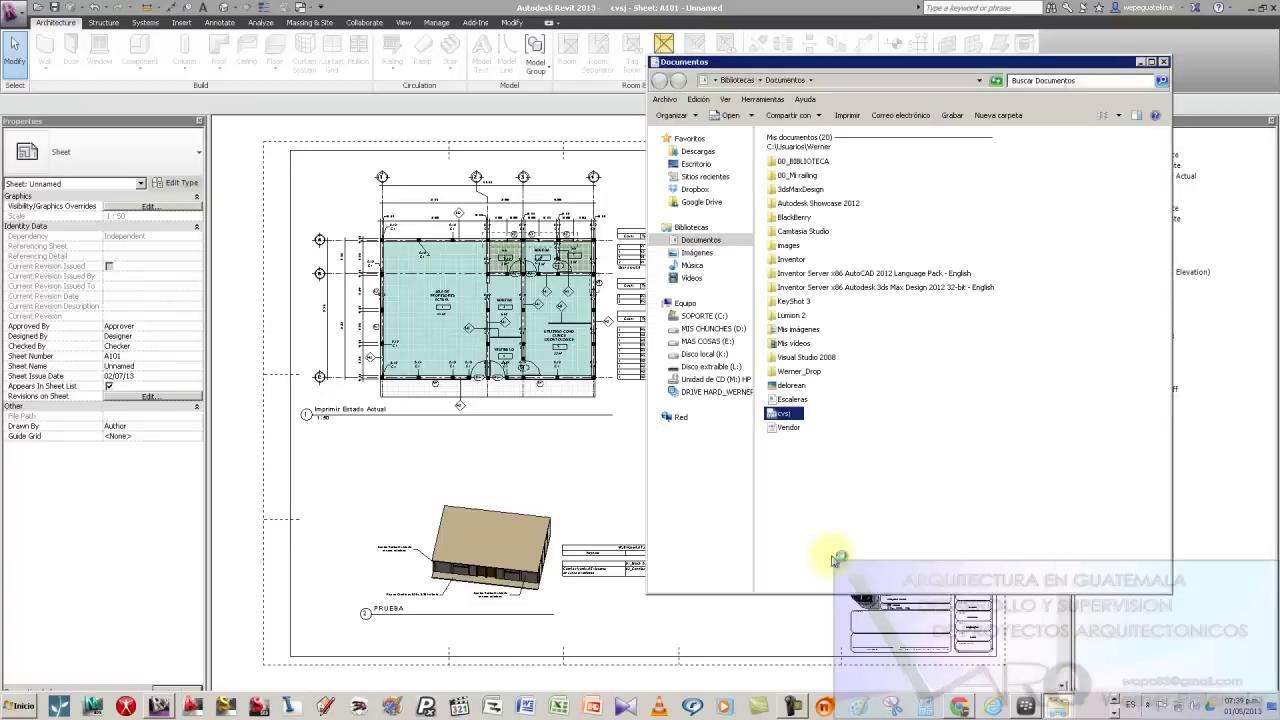
pyautogui.click(840, 503)
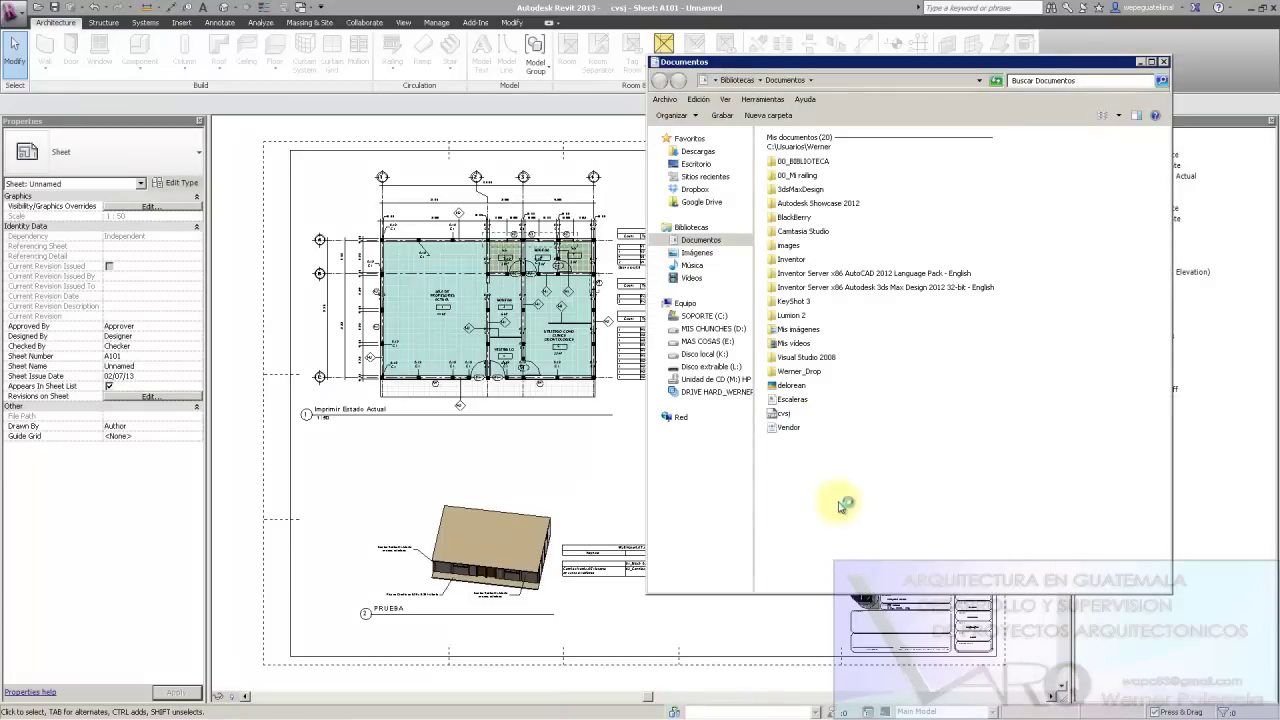
pyautogui.click(800, 400)
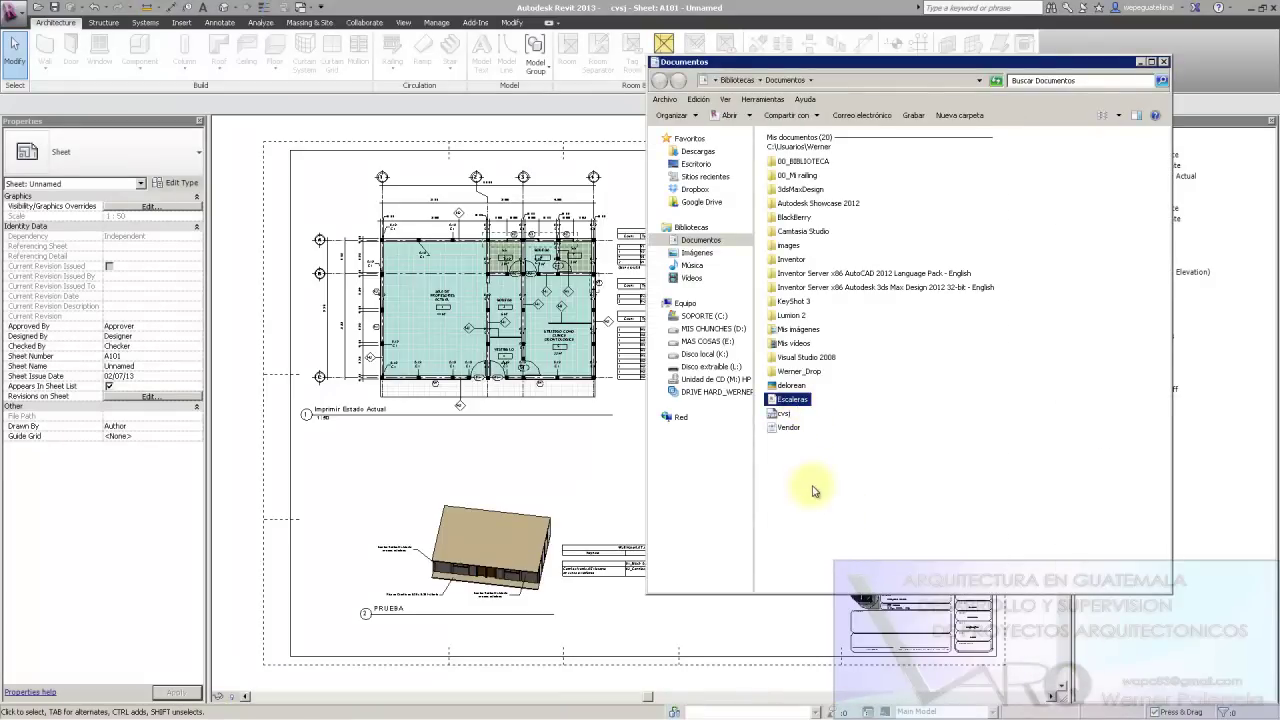
pyautogui.press('F2')
pyautogui.write('2')
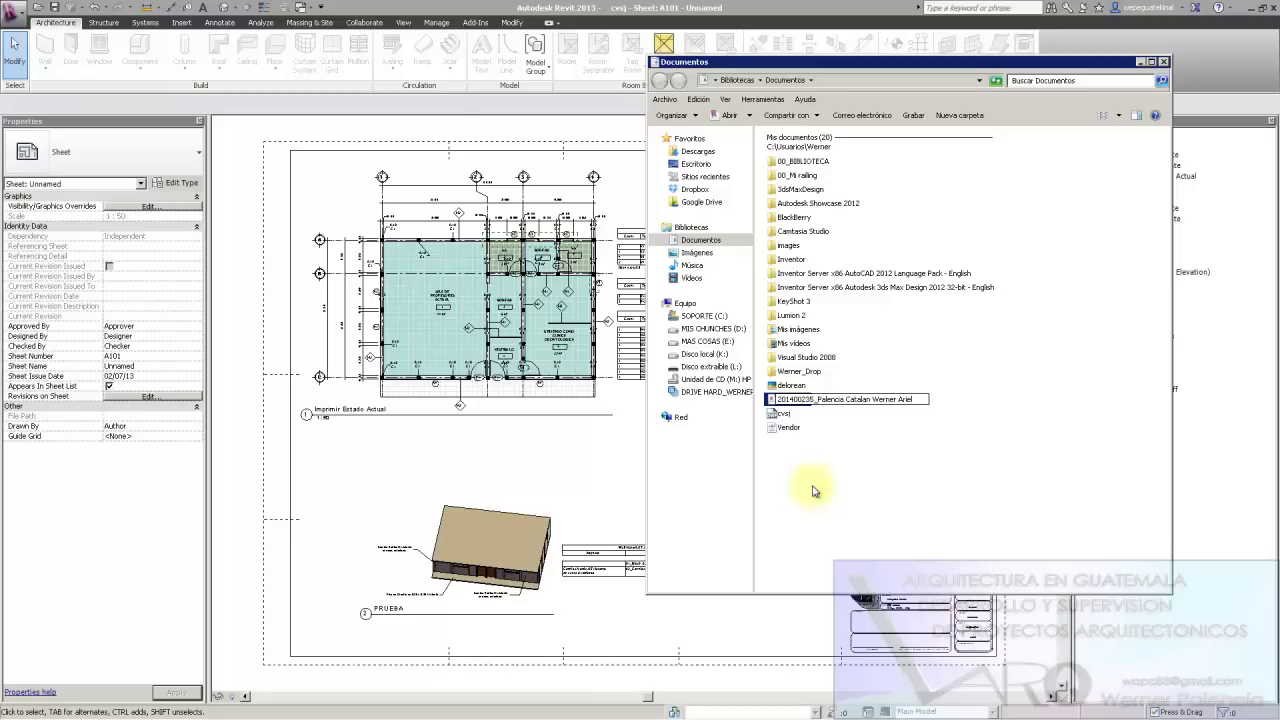
pyautogui.press('Return')
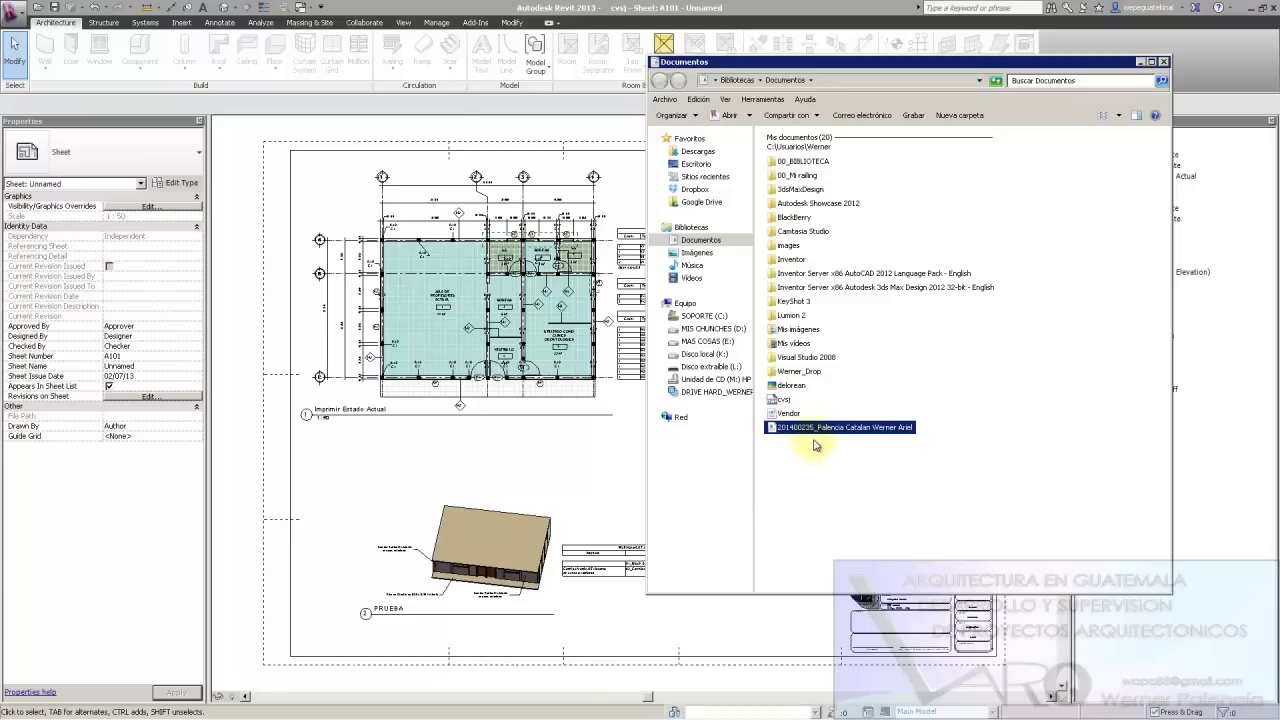
# Paste the same student filename over cvsj to rename it, triggering a file-in-use warning
pyautogui.click(838, 478)
pyautogui.click(825, 433)
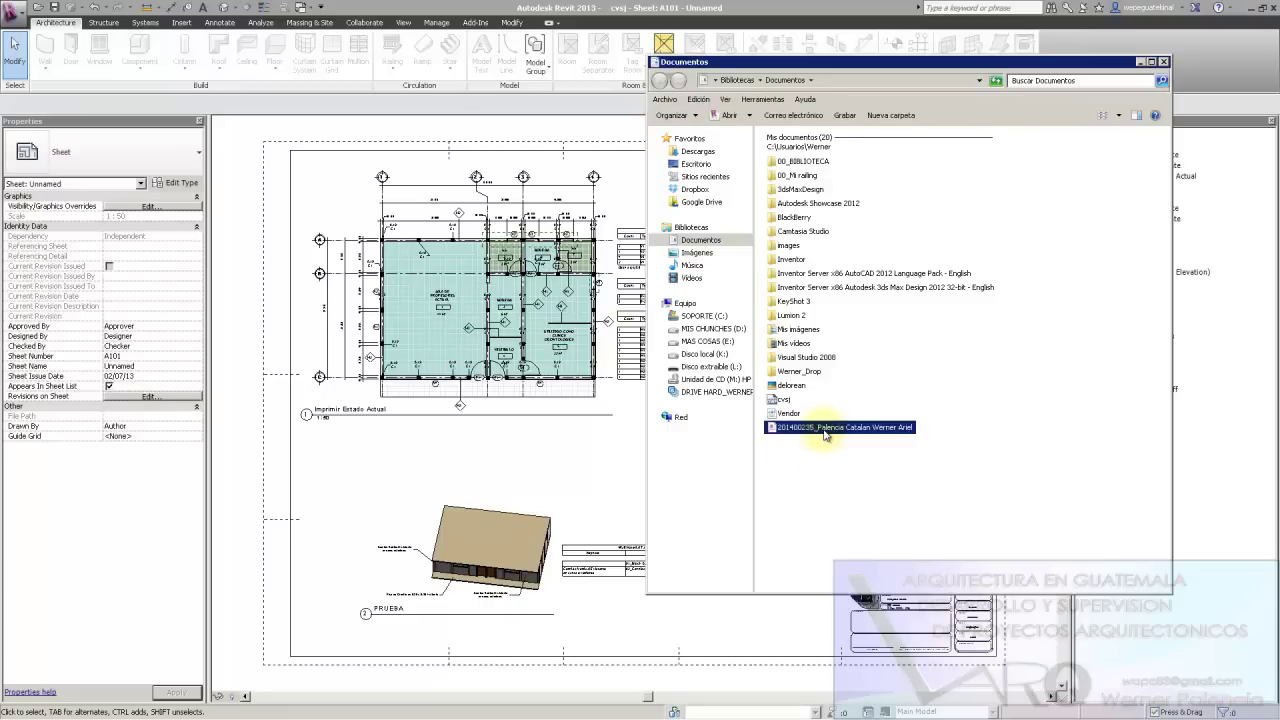
pyautogui.click(825, 433)
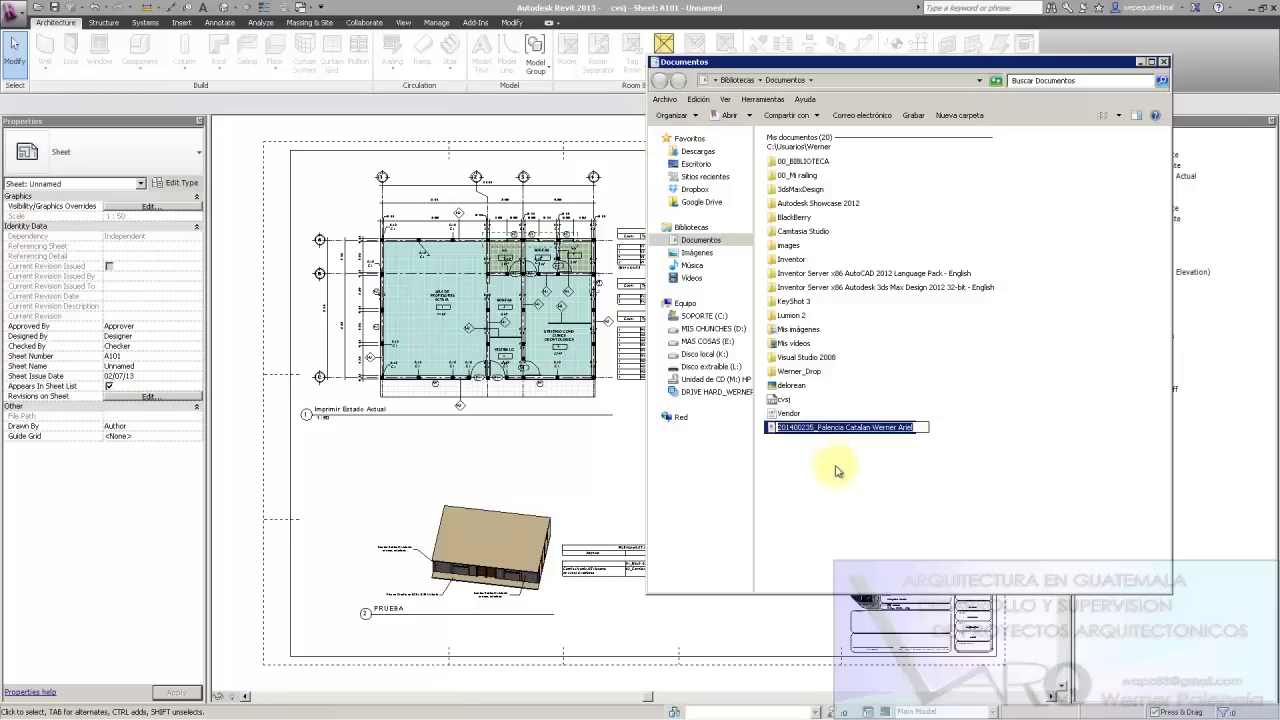
pyautogui.click(779, 400)
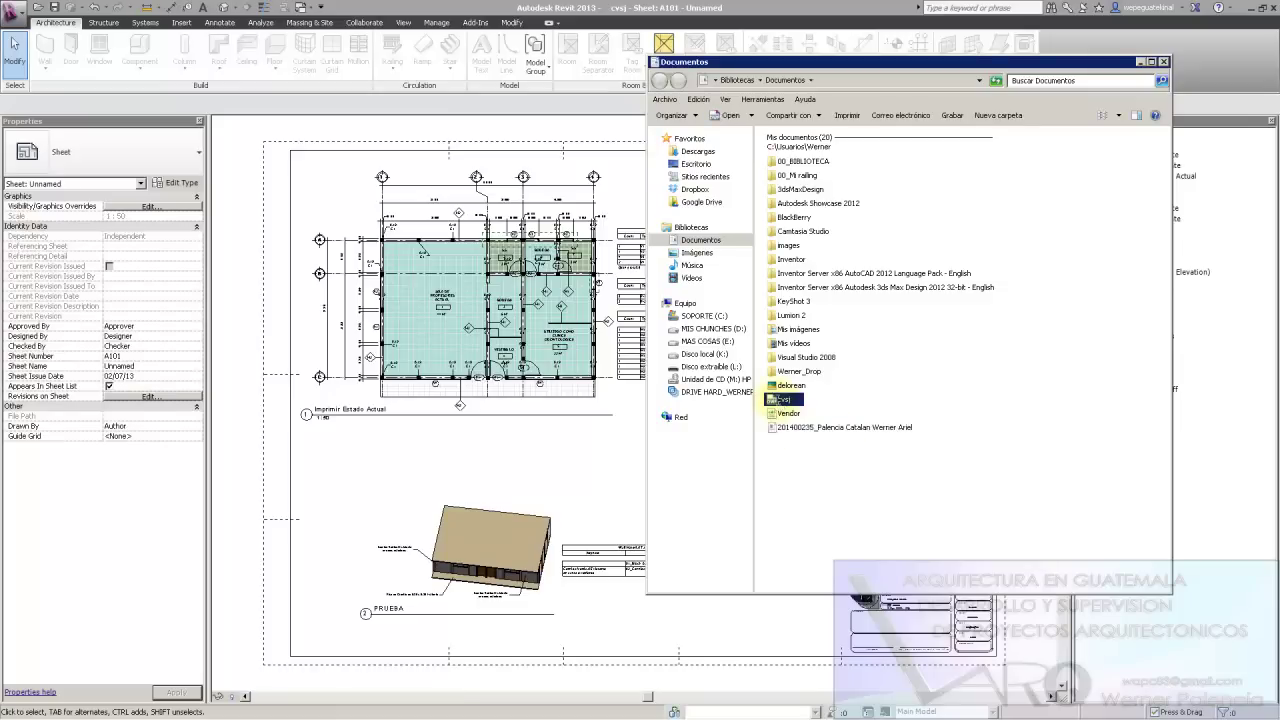
pyautogui.hotkey('ctrl', 'v')
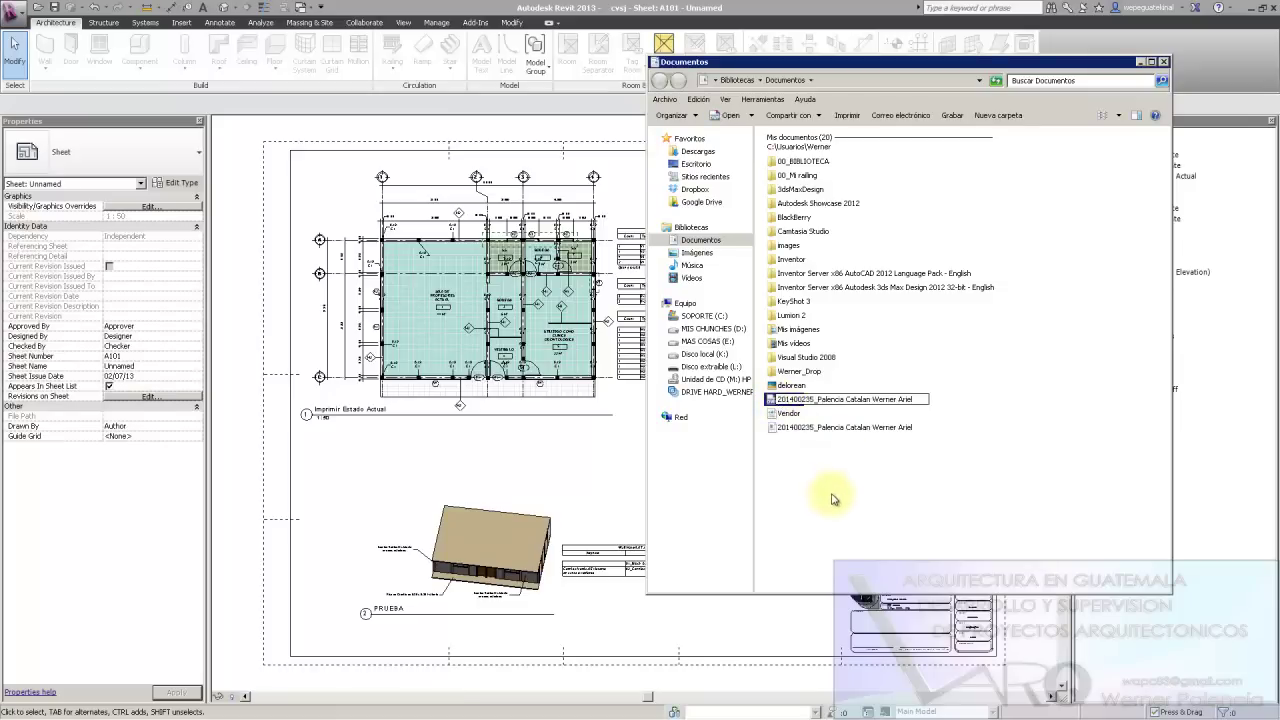
pyautogui.click(826, 436)
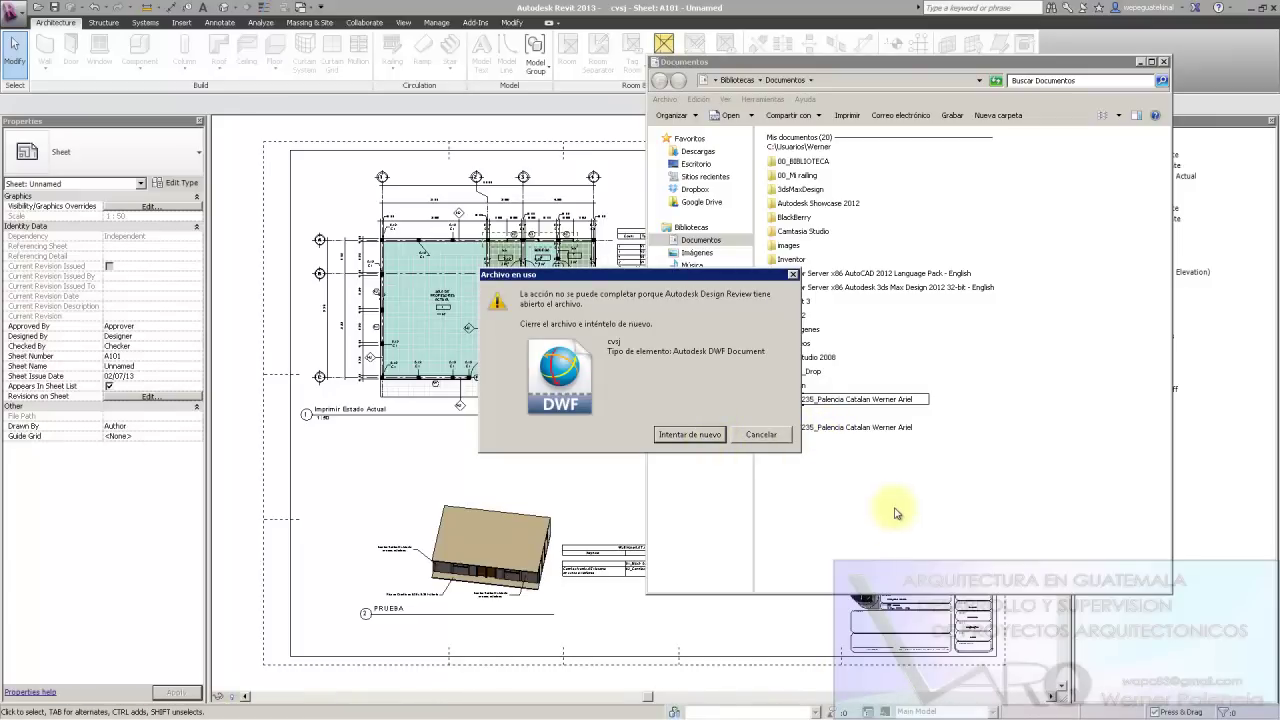
# Close Design Review to release cvsj.dwf and retry the rename
pyautogui.hotkey('alt', 'Tab')
pyautogui.hotkey('alt', 'Tab')
pyautogui.hotkey('alt', 'Tab')
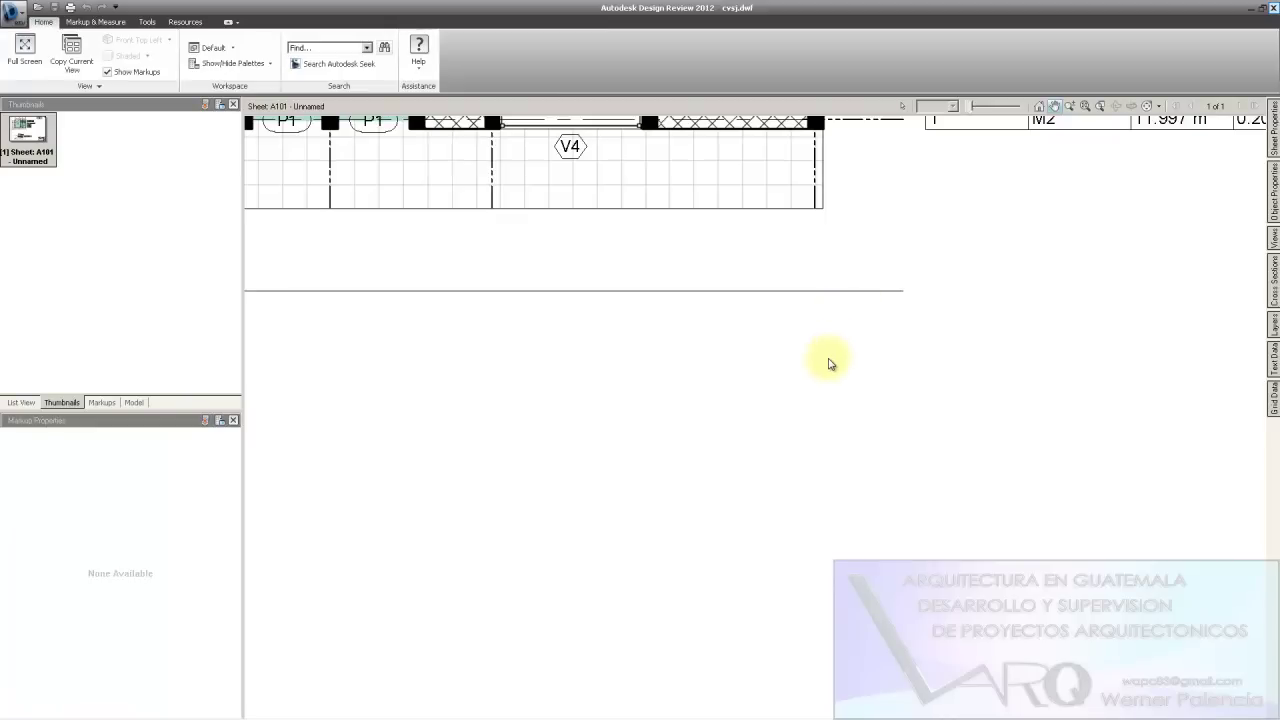
pyautogui.hotkey('alt', 'Tab')
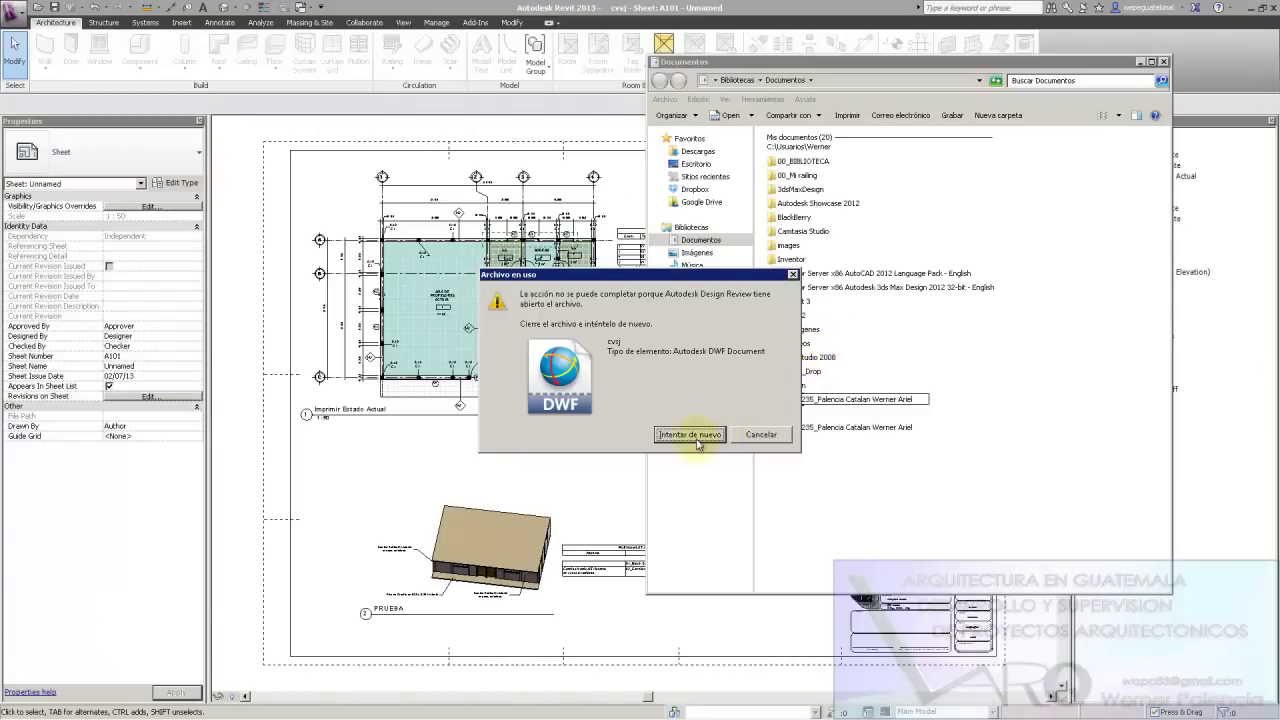
pyautogui.click(706, 436)
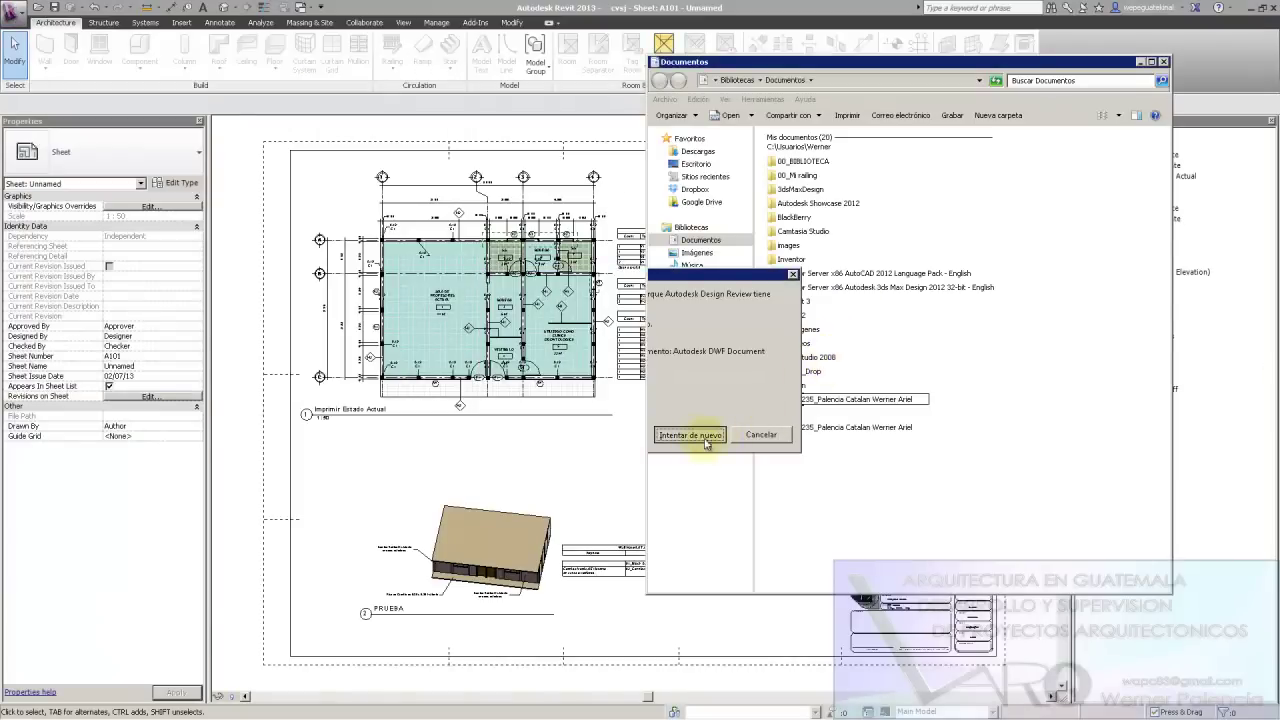
pyautogui.click(838, 448)
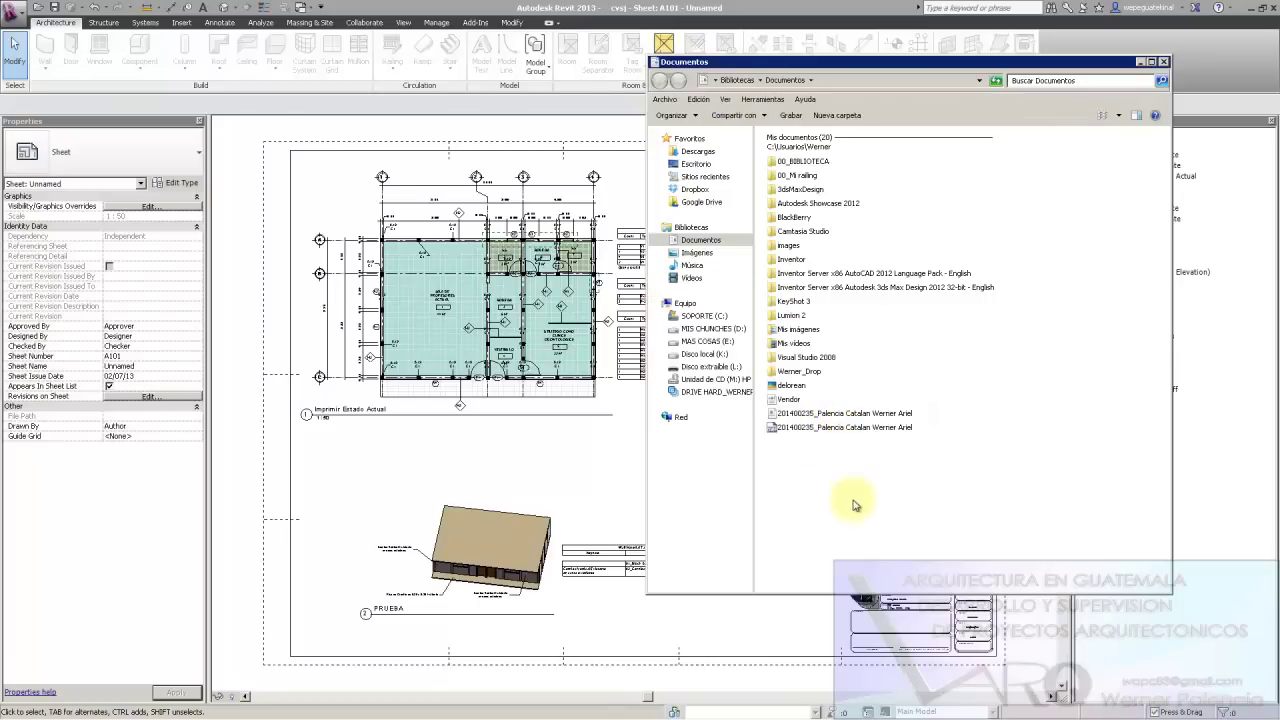
# Create a new folder named Tarea 10 in Documentos
pyautogui.rightClick(898, 541)
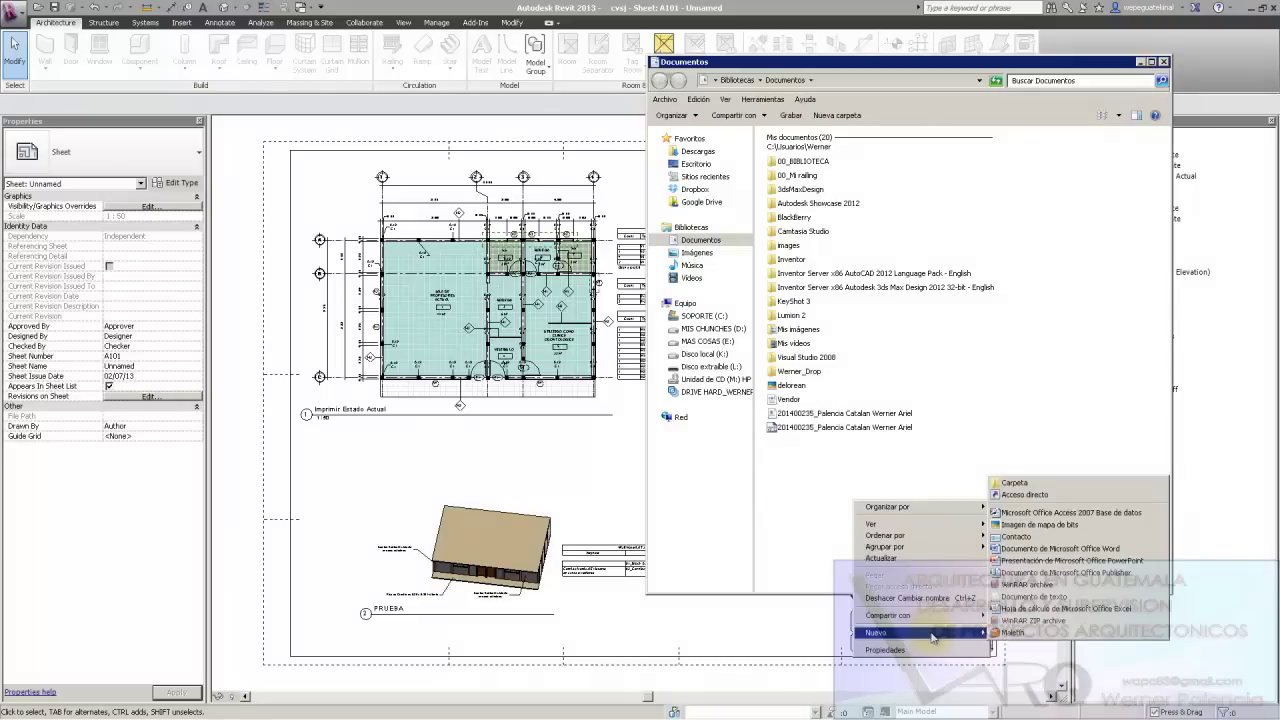
pyautogui.moveTo(900, 580)
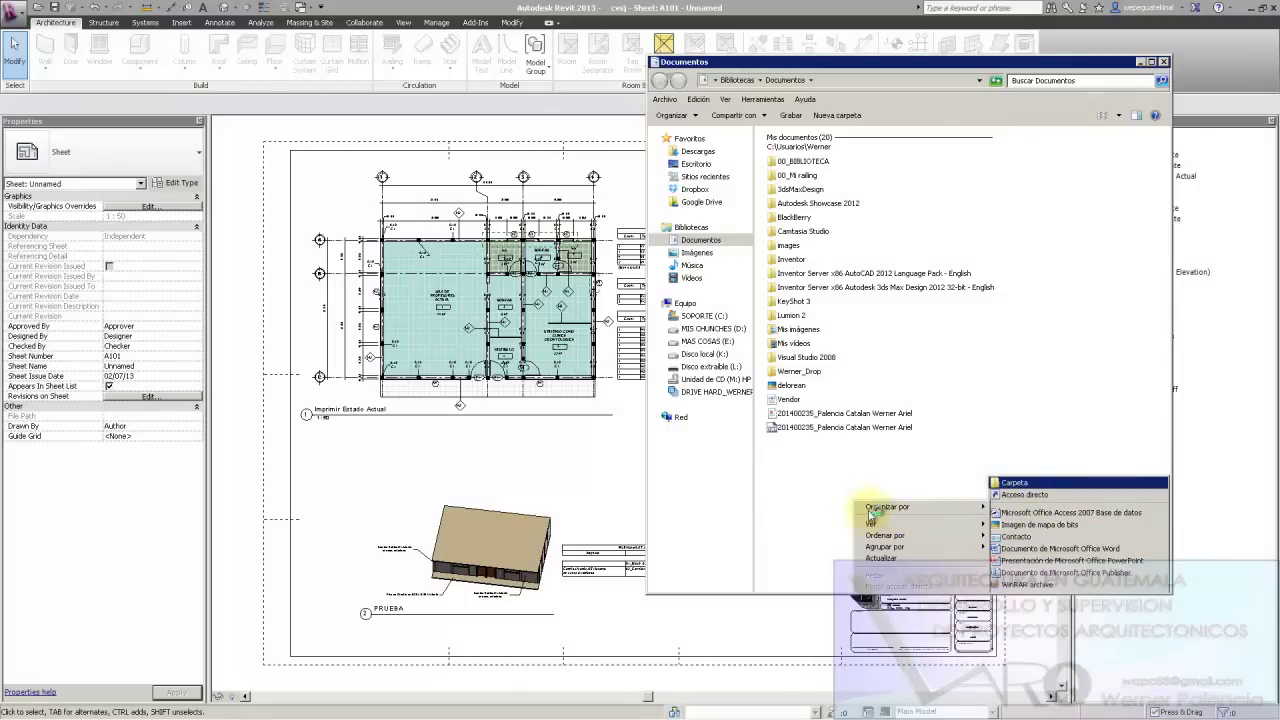
pyautogui.press('Return')
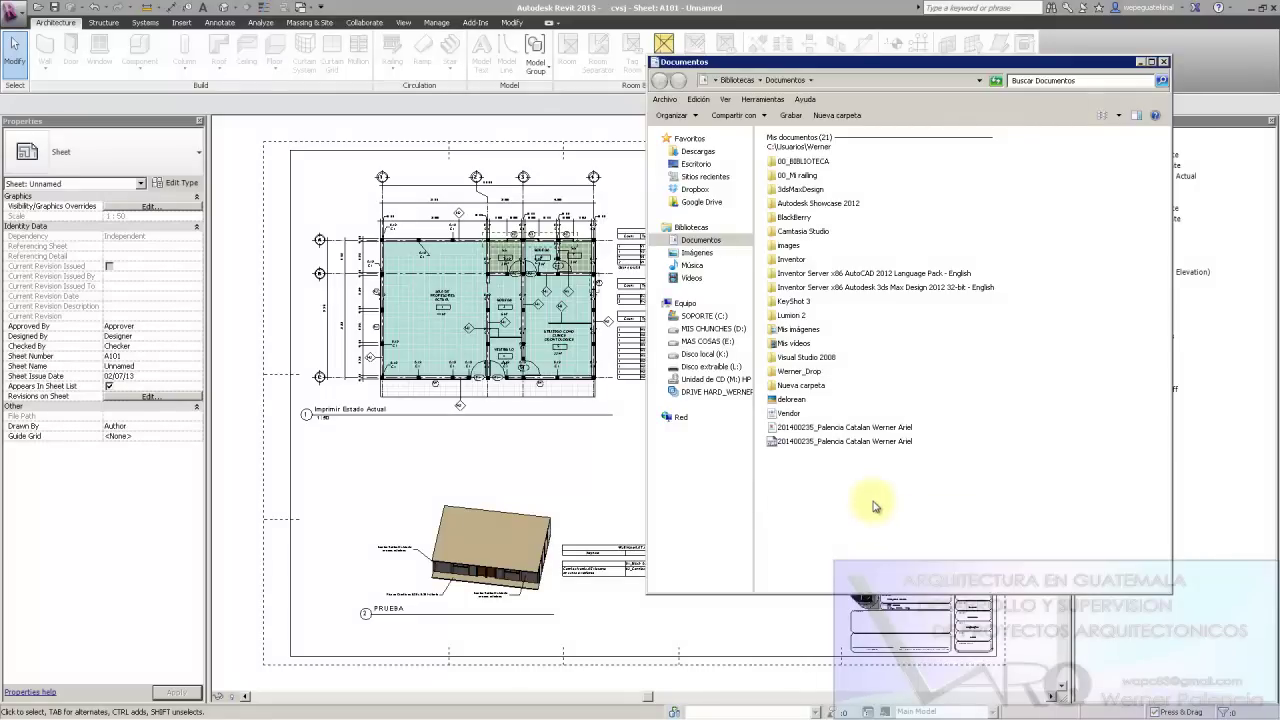
pyautogui.click(800, 385)
pyautogui.click(800, 385)
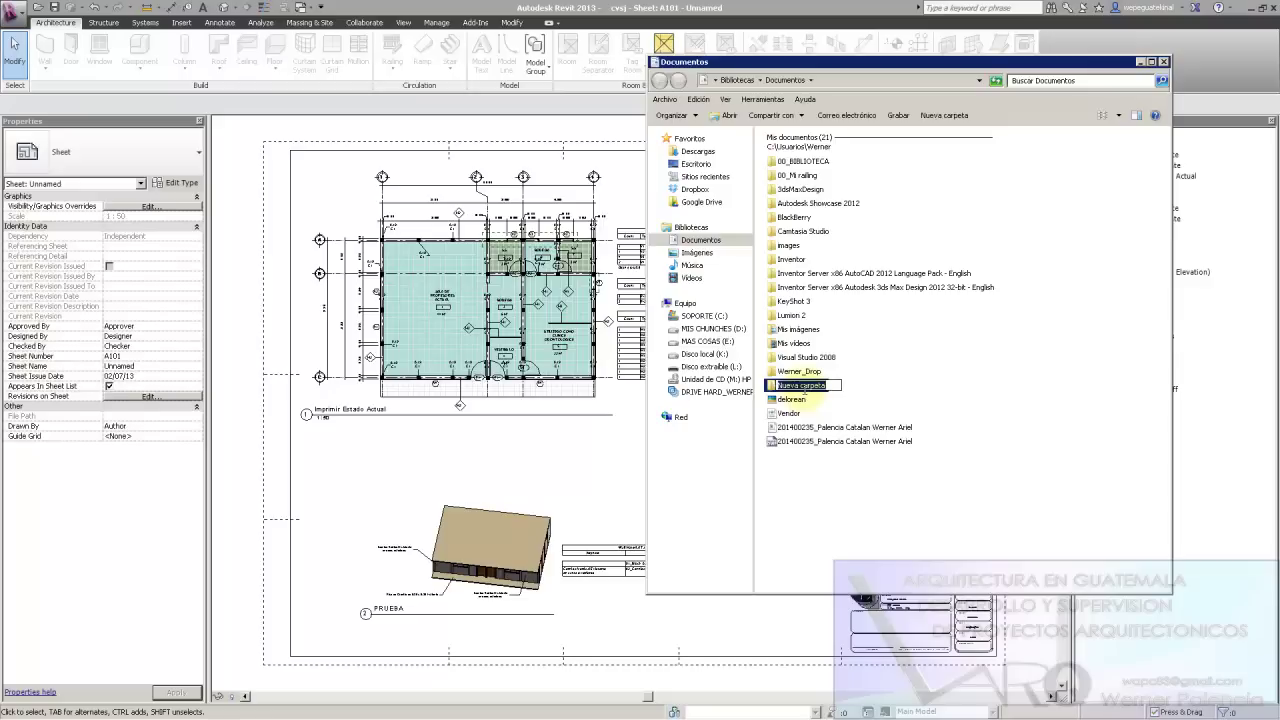
pyautogui.write('Tarea 10')
# Move both renamed DWF files into Tarea 10 and open the folder
pyautogui.moveTo(838, 474); pyautogui.dragTo(803, 432)
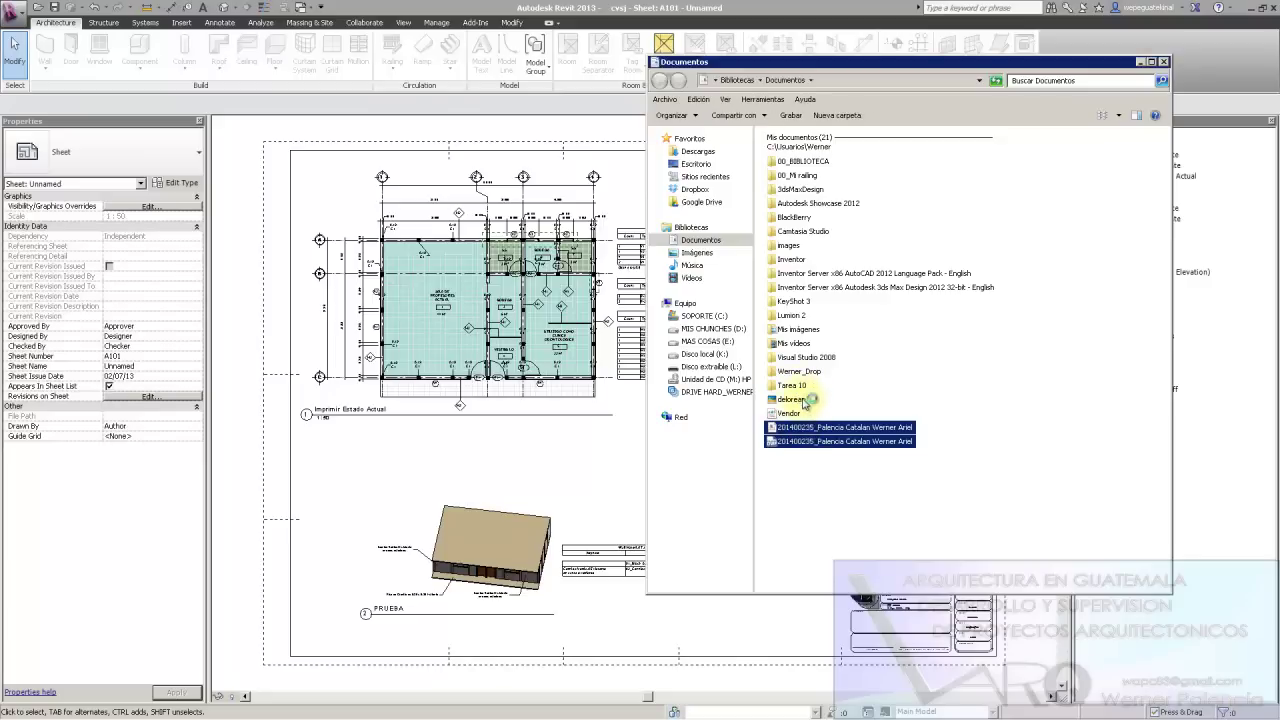
pyautogui.moveTo(805, 401); pyautogui.dragTo(804, 387)
pyautogui.click(802, 387)
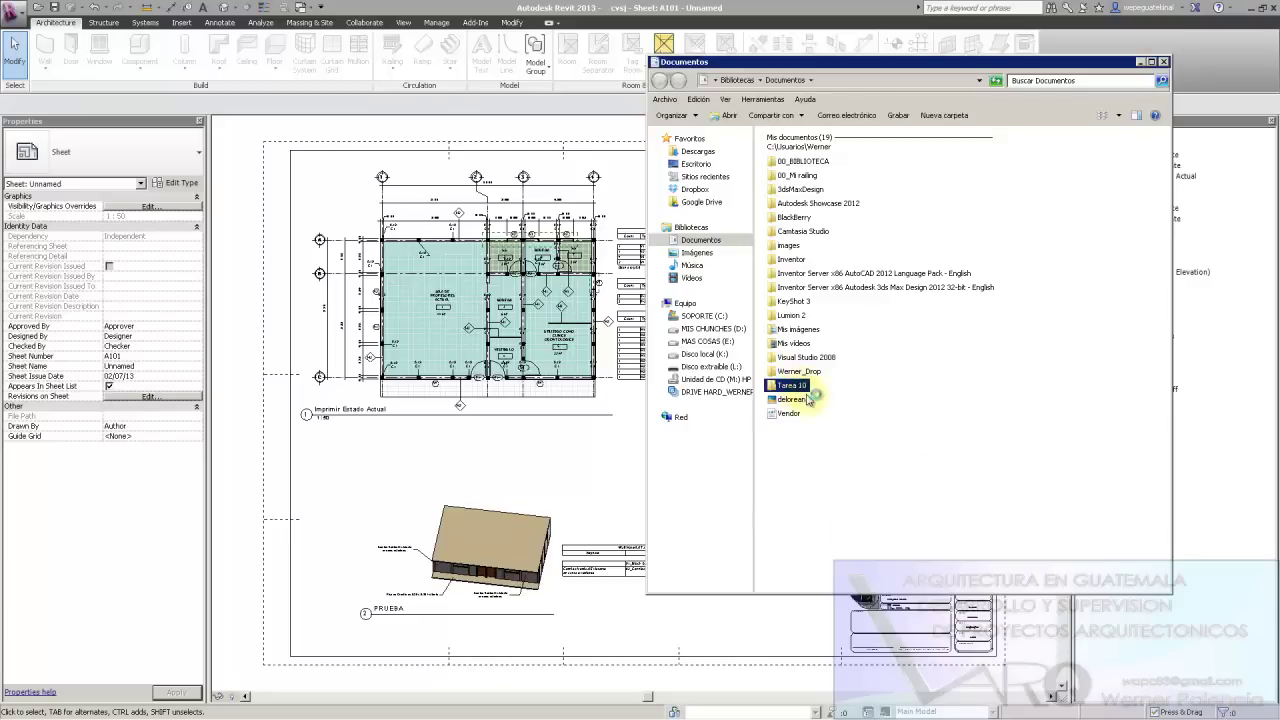
pyautogui.doubleClick(802, 387)
# Create the proyecto 01 folder in Tarea 10 and gather the two DWF drawings into it
pyautogui.rightClick(884, 414)
pyautogui.moveTo(842, 419)
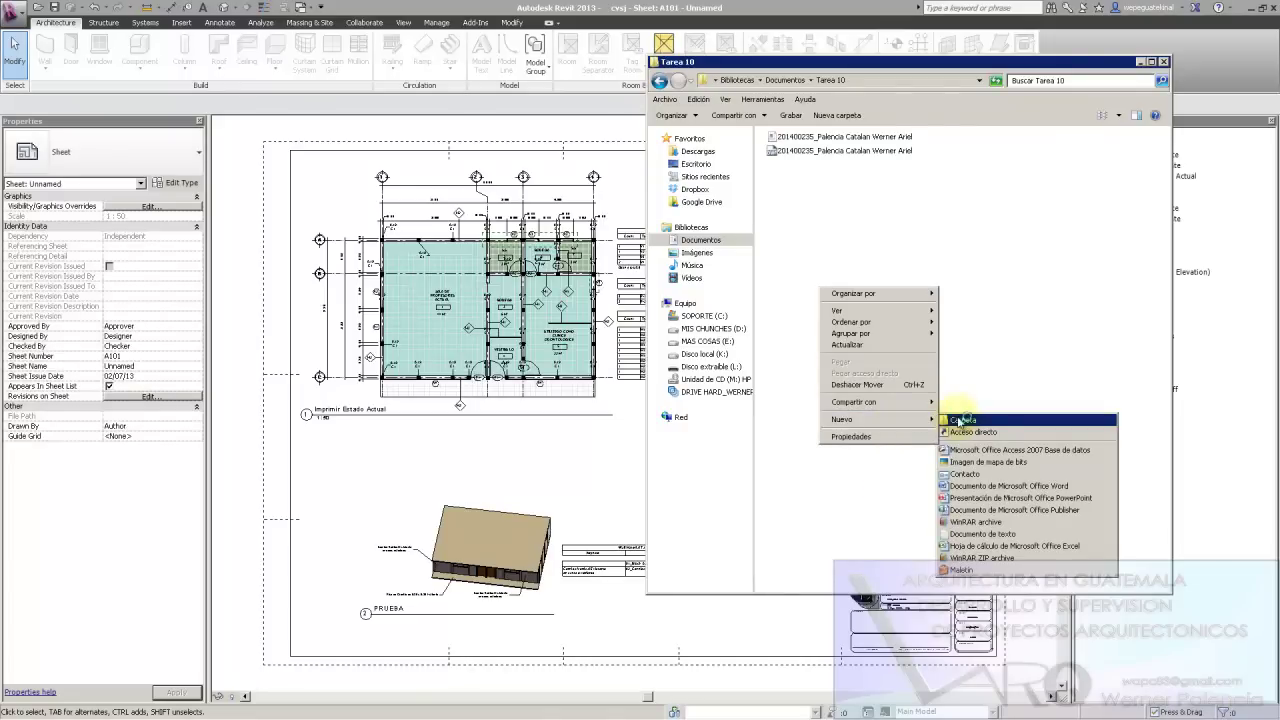
pyautogui.click(958, 420)
pyautogui.write('P')
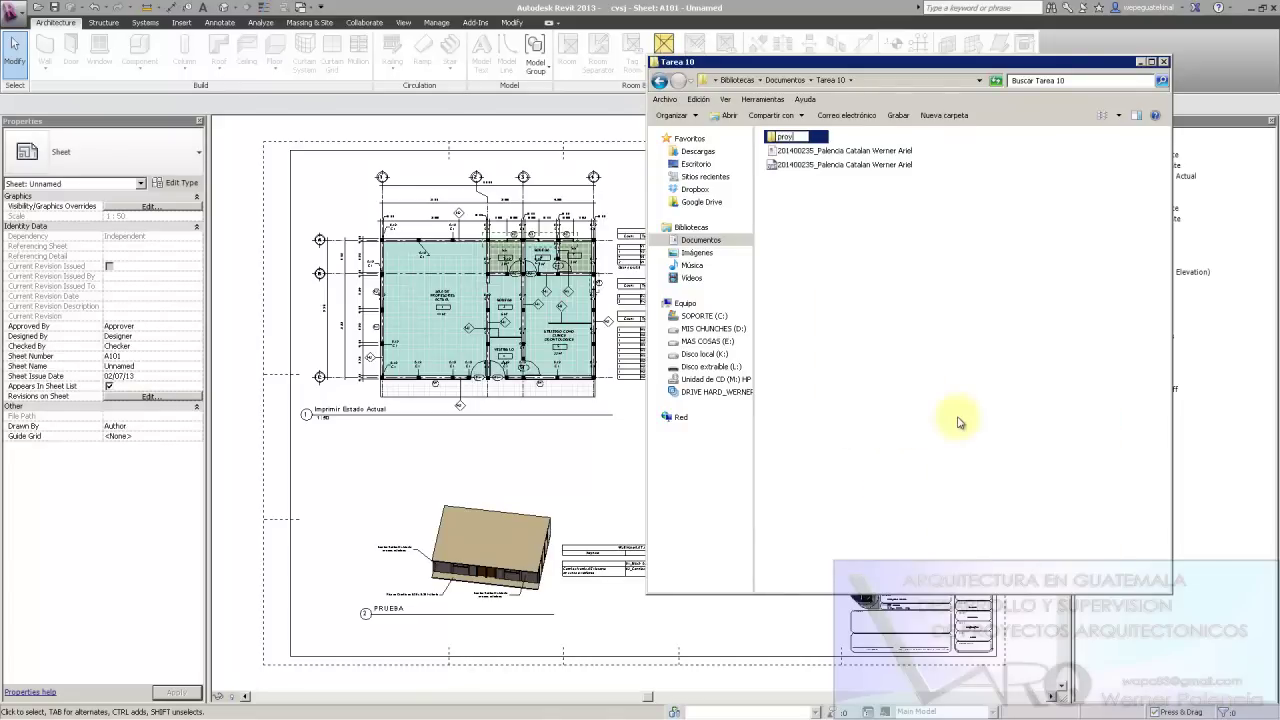
pyautogui.write('1')
pyautogui.moveTo(918, 224)
pyautogui.mouseDown()
pyautogui.moveTo(868, 157)
pyautogui.moveTo(796, 137)
pyautogui.mouseUp()
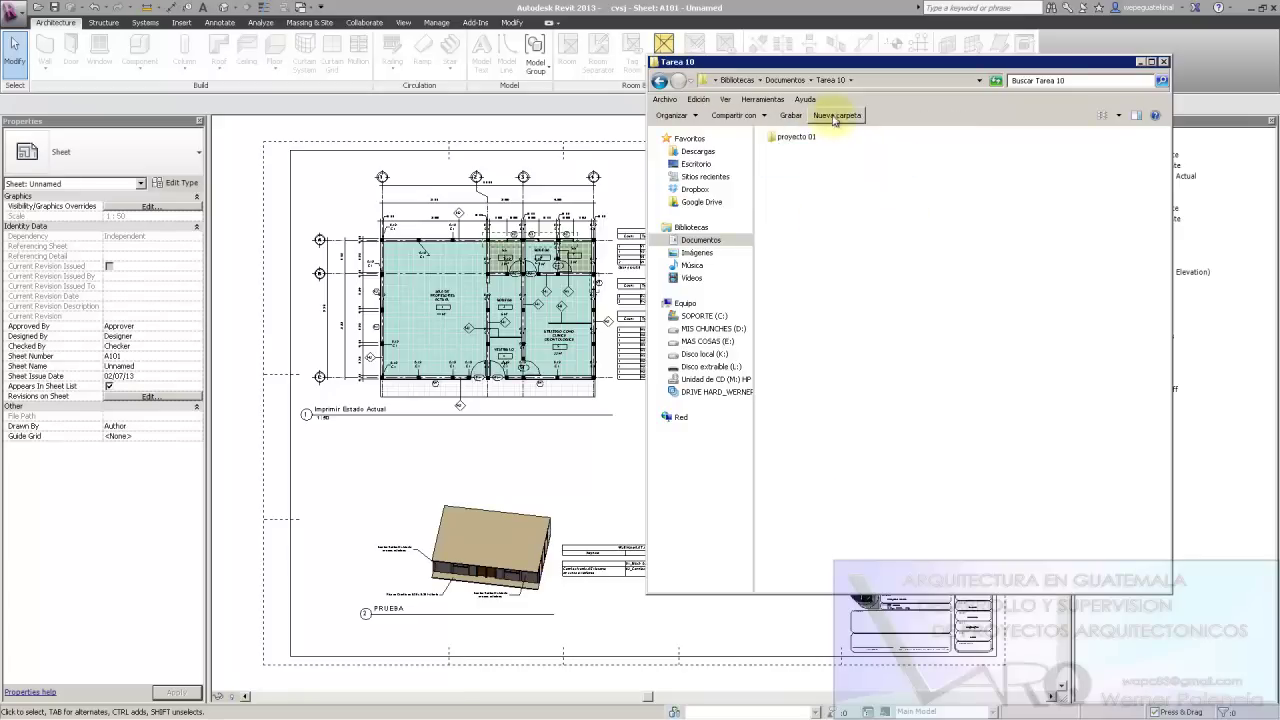
# Add two more subfolders named proyecto 02 and proyecto 03
pyautogui.click(836, 115)
pyautogui.write('proyecto 02')
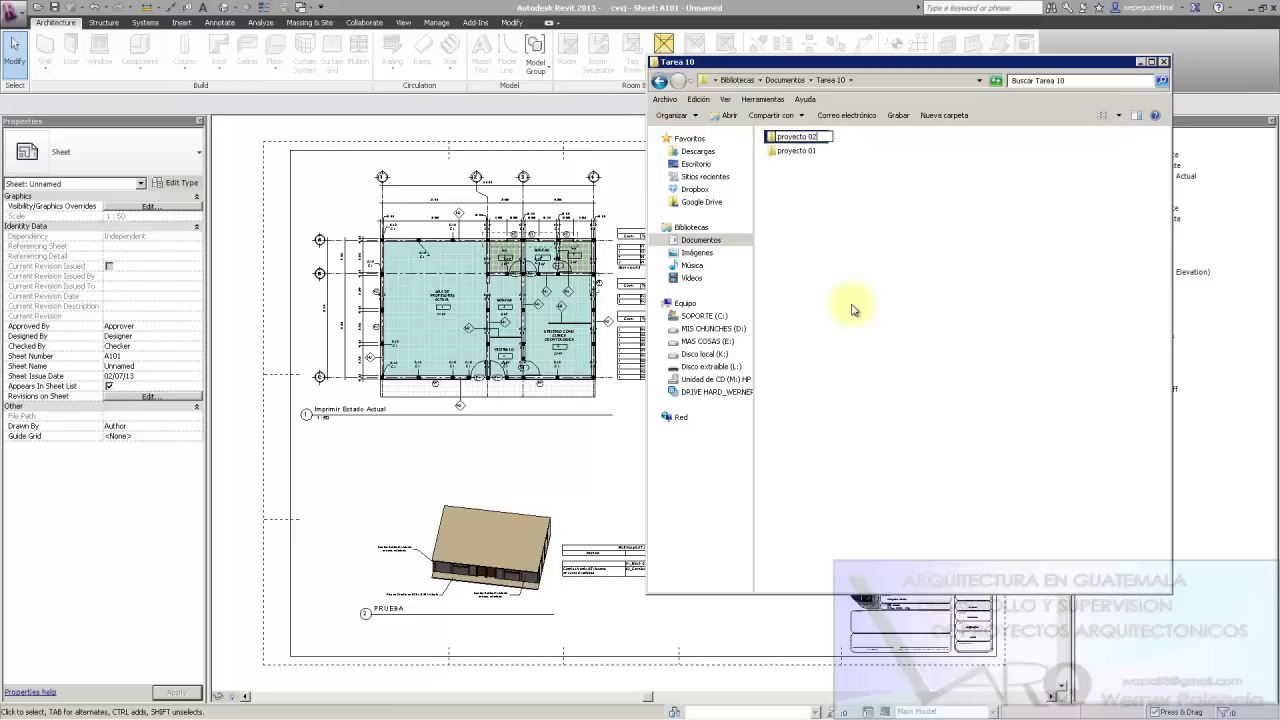
pyautogui.press('Return')
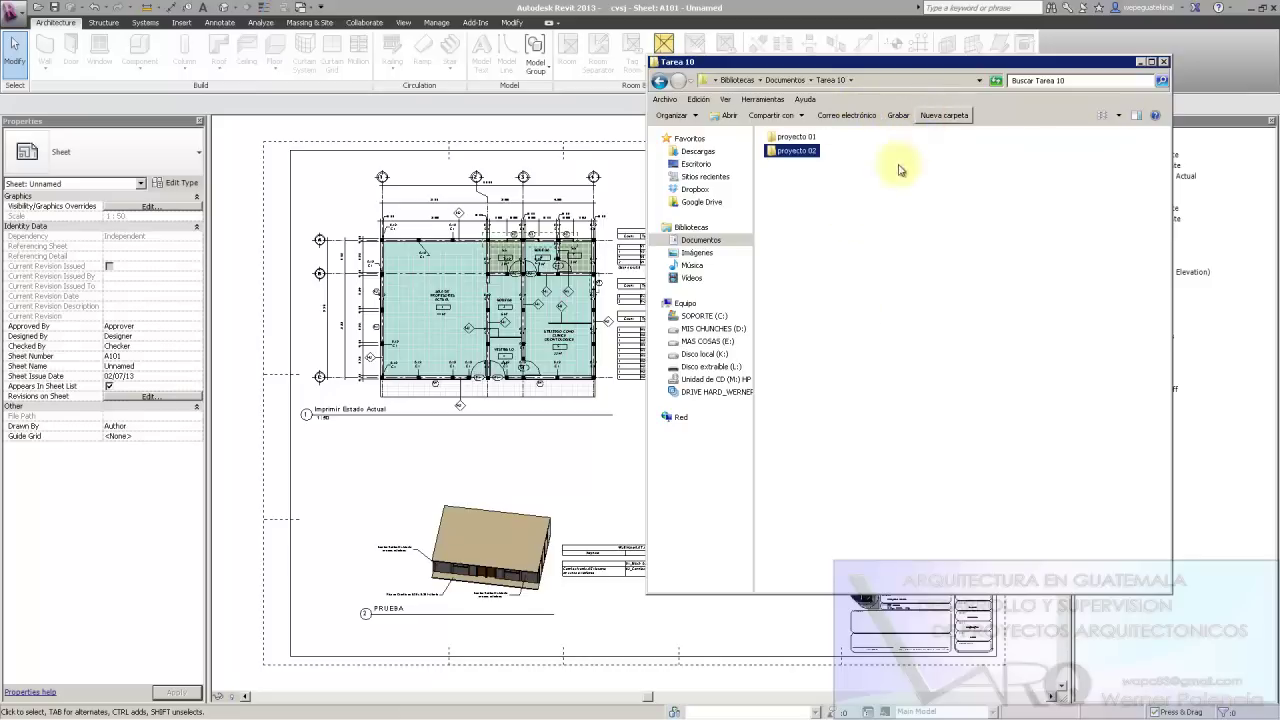
pyautogui.write('proyecto 03')
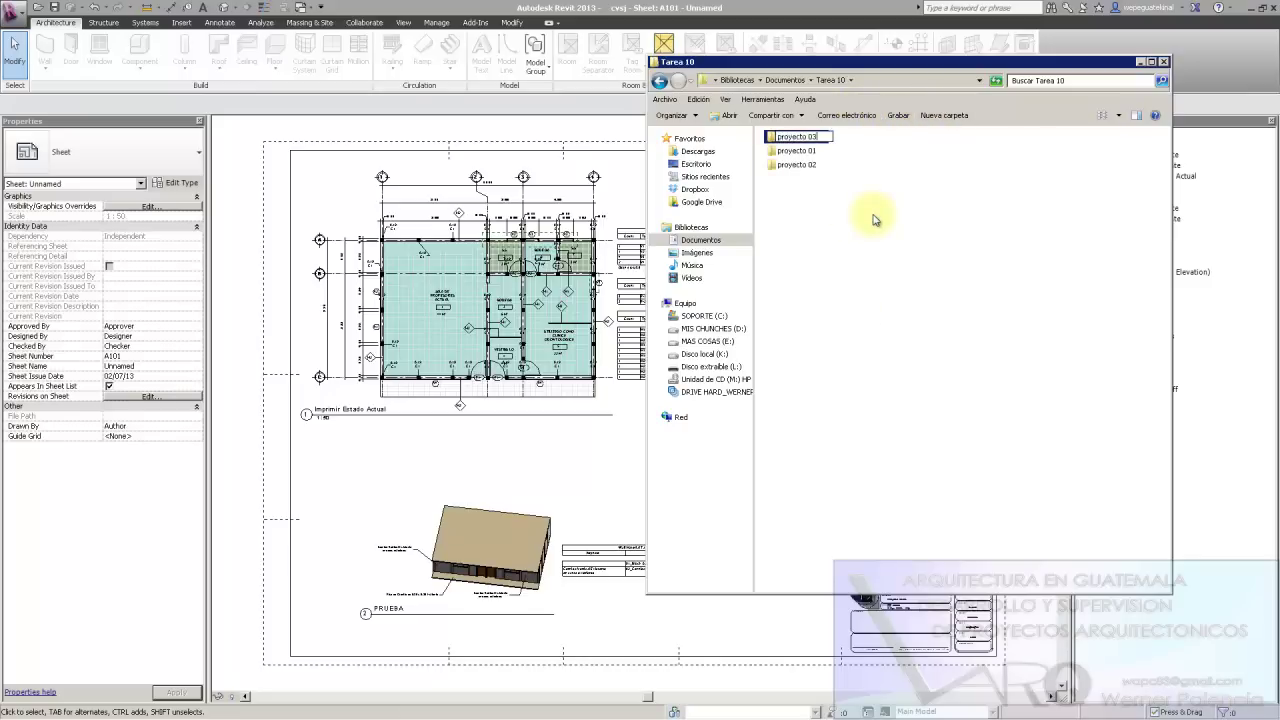
pyautogui.click(873, 220)
# Check the contents of proyecto 01 and proyecto 02, then return to Documentos and select Tarea 10
pyautogui.click(797, 137)
pyautogui.press('Return')
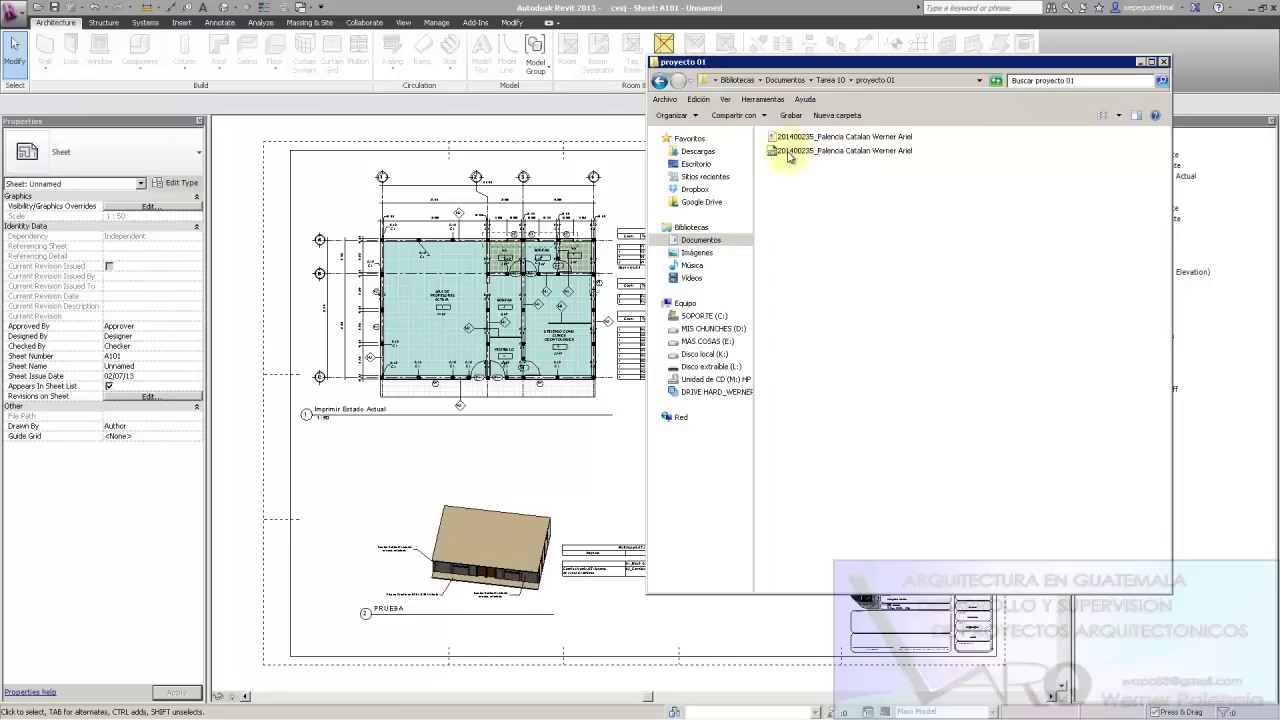
pyautogui.click(822, 137)
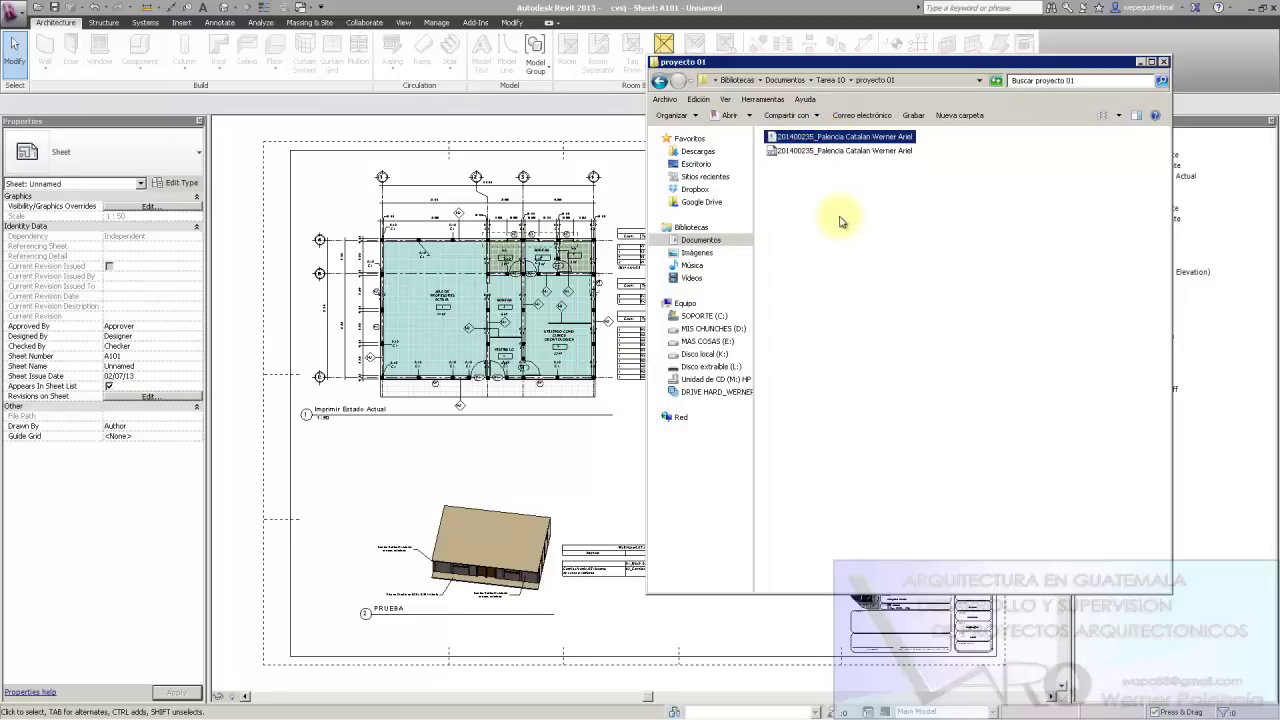
pyautogui.click(659, 81)
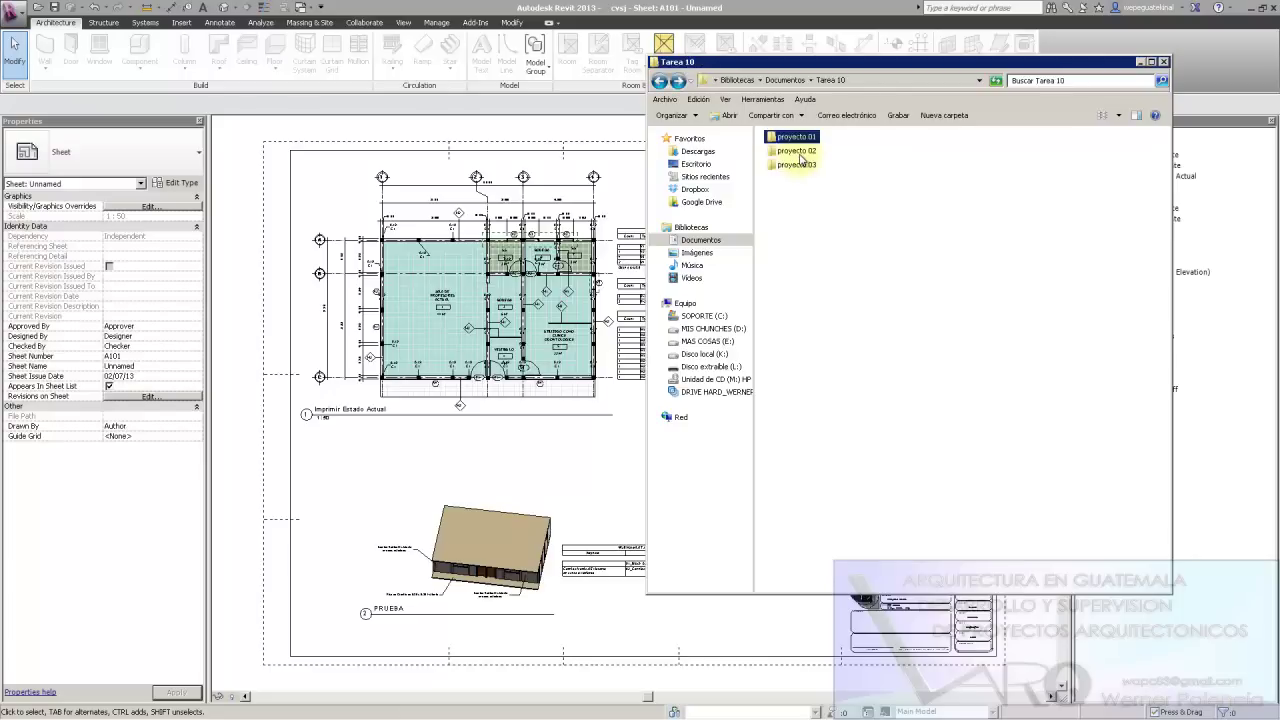
pyautogui.doubleClick(797, 151)
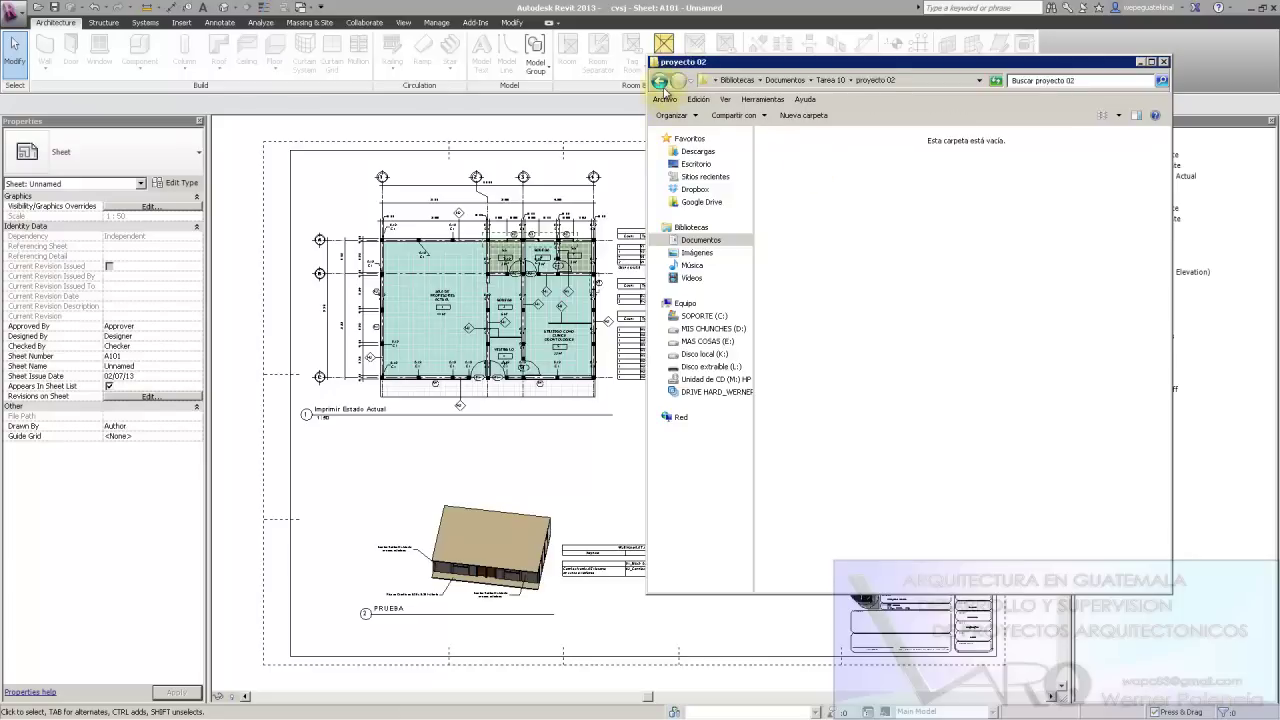
pyautogui.click(662, 84)
pyautogui.click(660, 82)
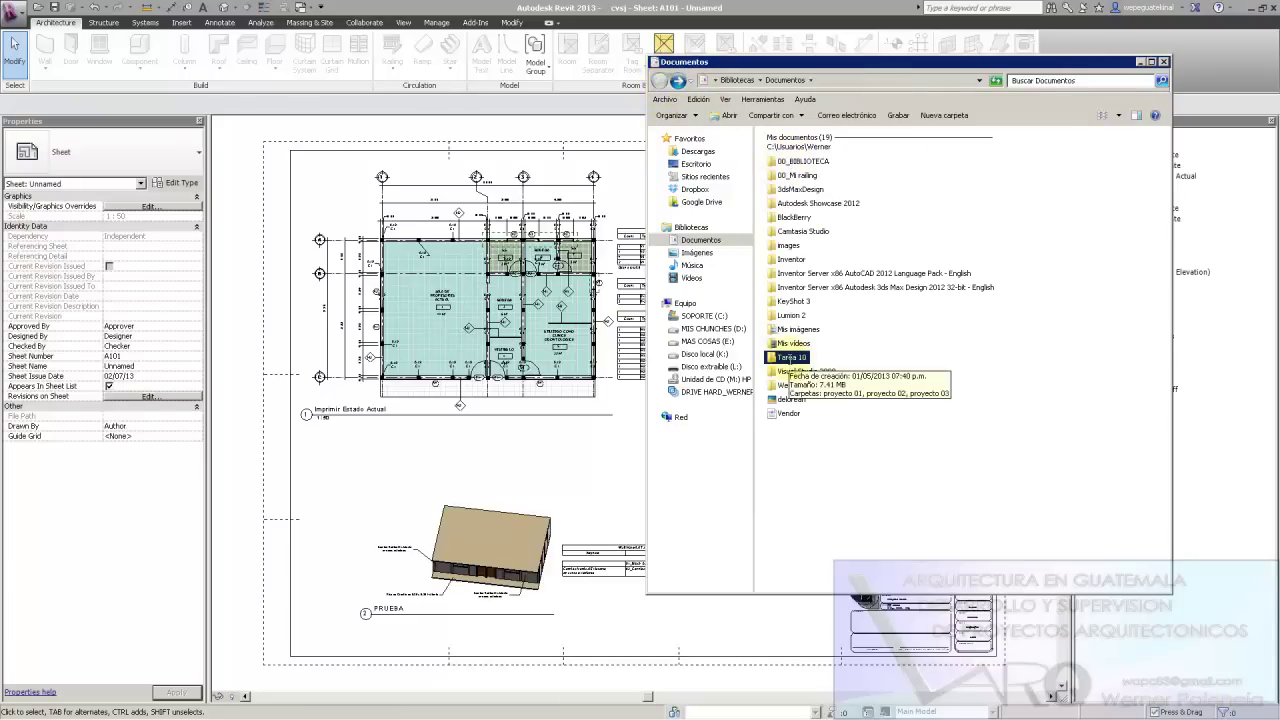
pyautogui.click(791, 358)
# Rename the Tarea 10 folder to the student's ID and full name
pyautogui.hotkey('ctrl', 'v')
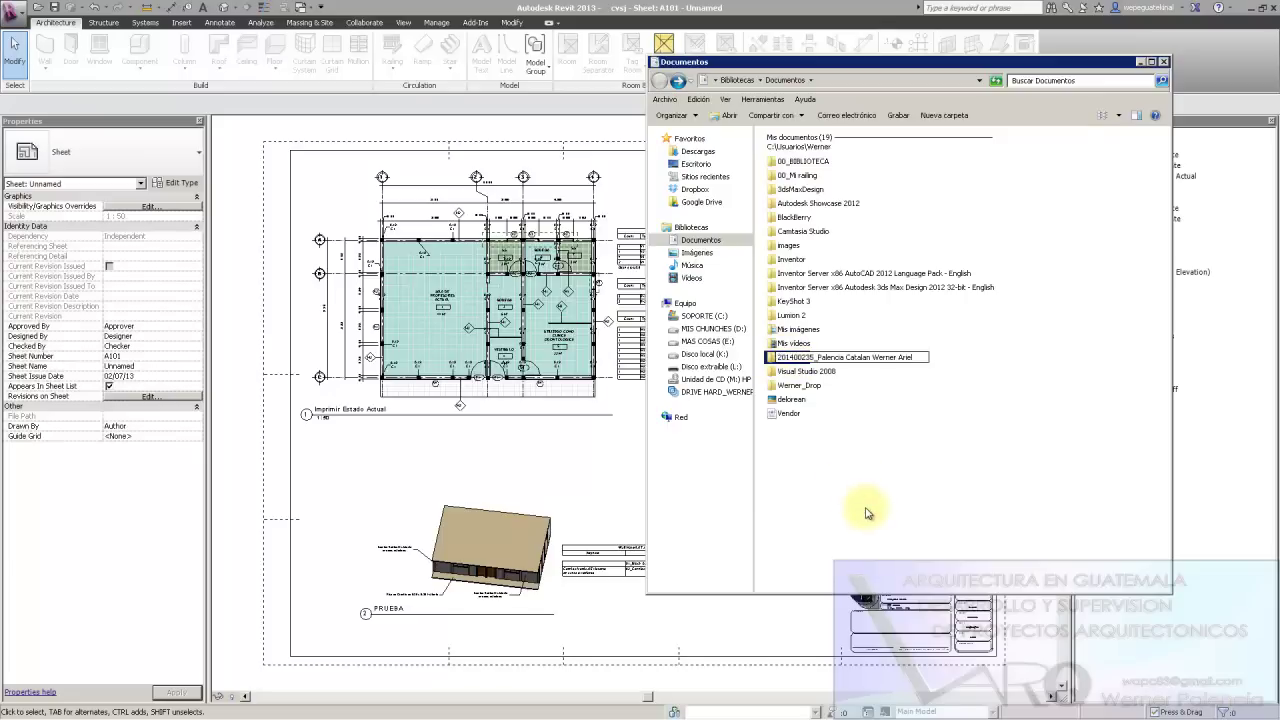
pyautogui.click(868, 512)
pyautogui.click(818, 390)
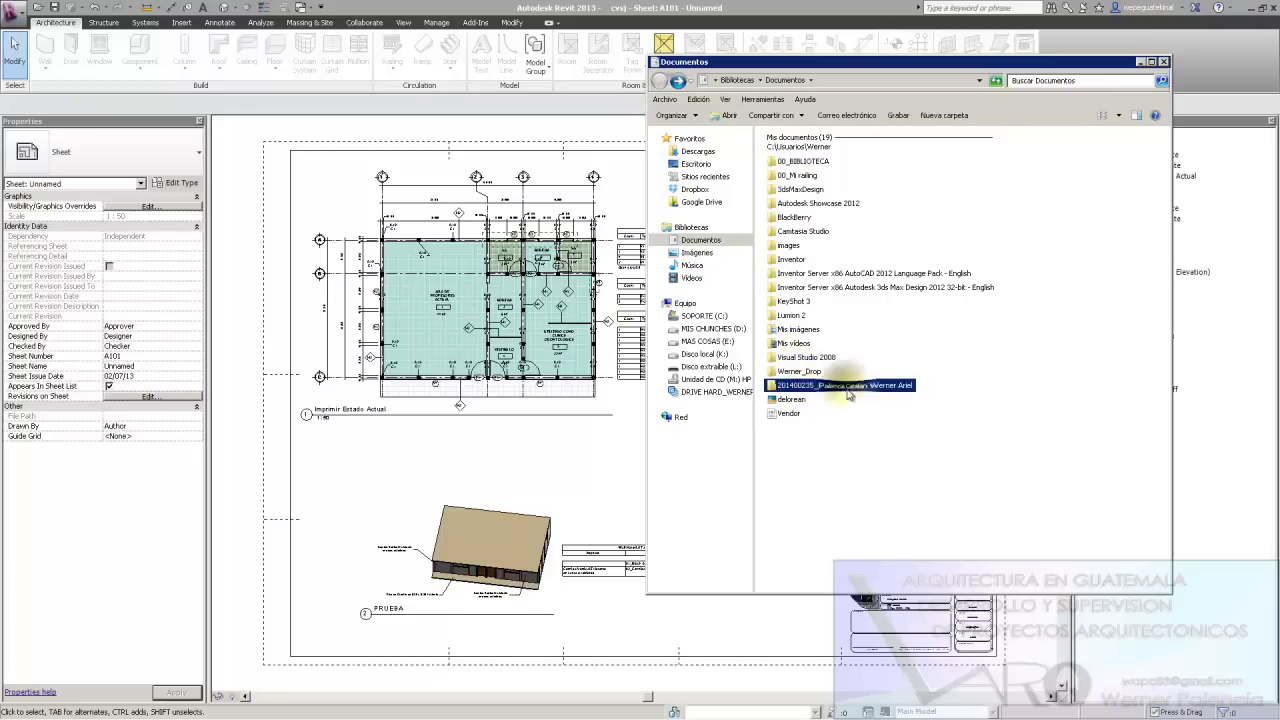
pyautogui.doubleClick(846, 388)
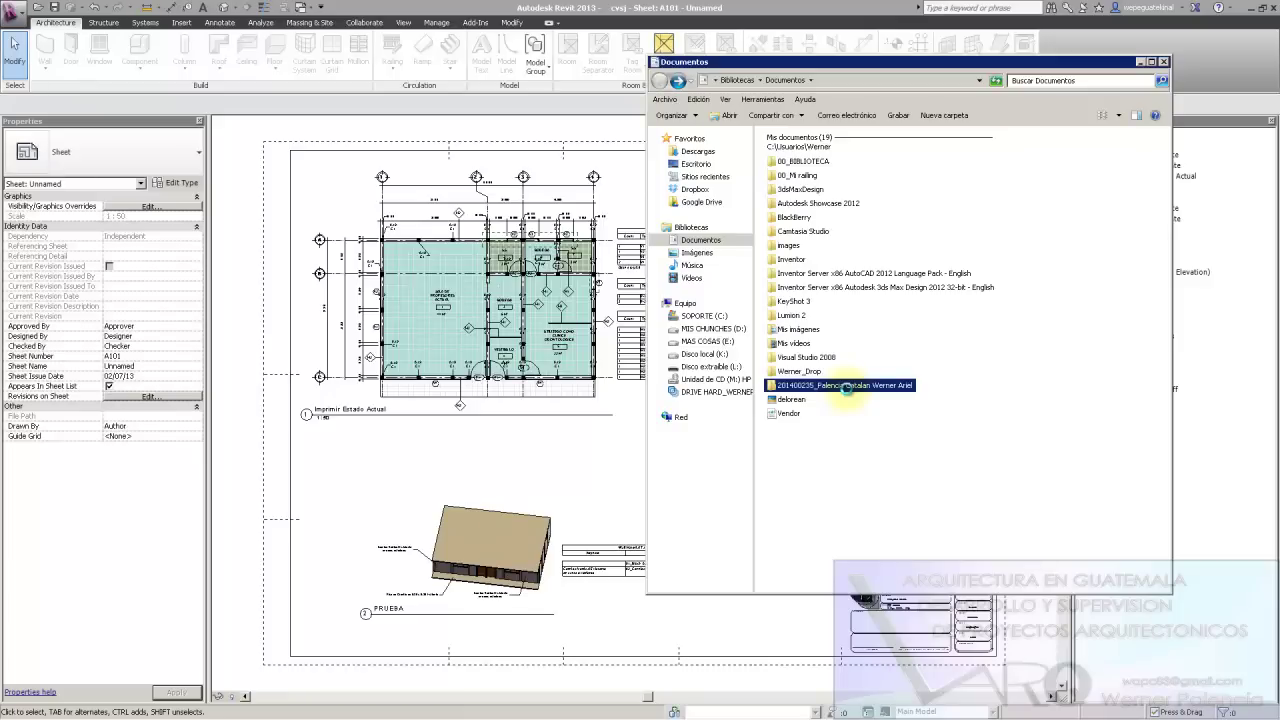
# Compress the renamed folder into a RAR archive and switch to Chrome
pyautogui.rightClick(846, 388)
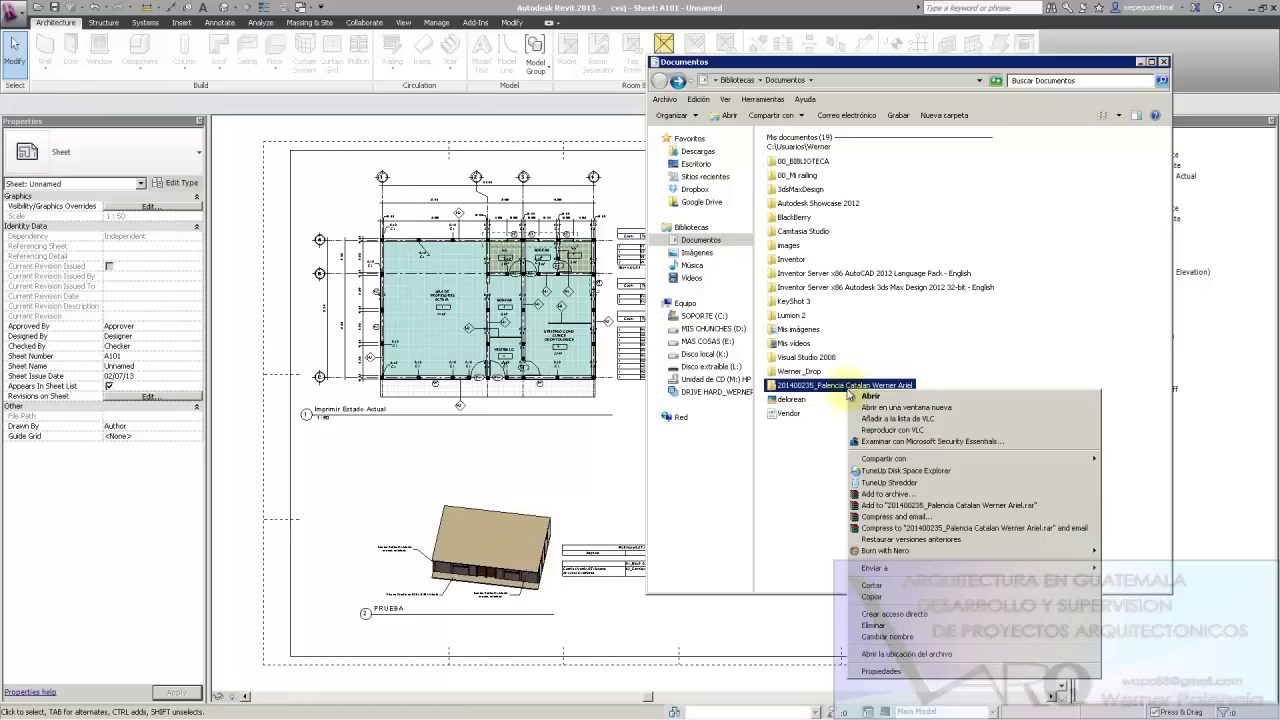
pyautogui.click(922, 508)
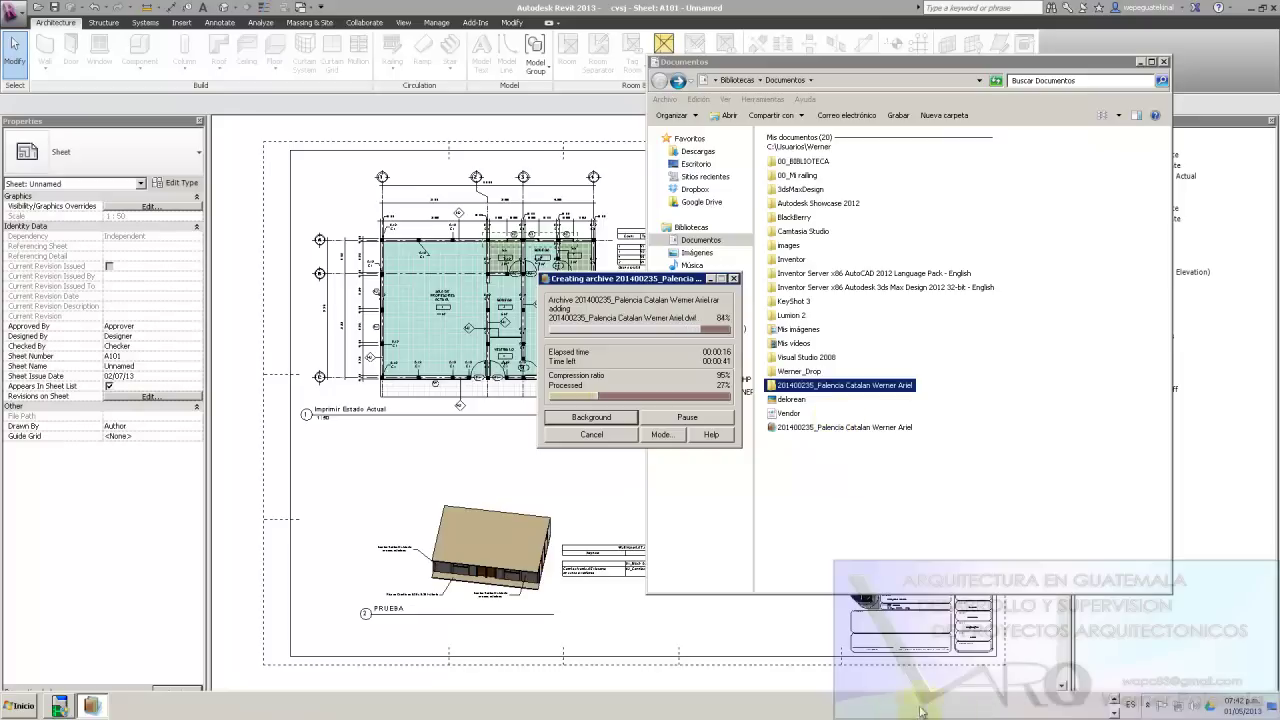
pyautogui.hotkey('alt', 'Tab')
pyautogui.hotkey('alt', 'Tab')
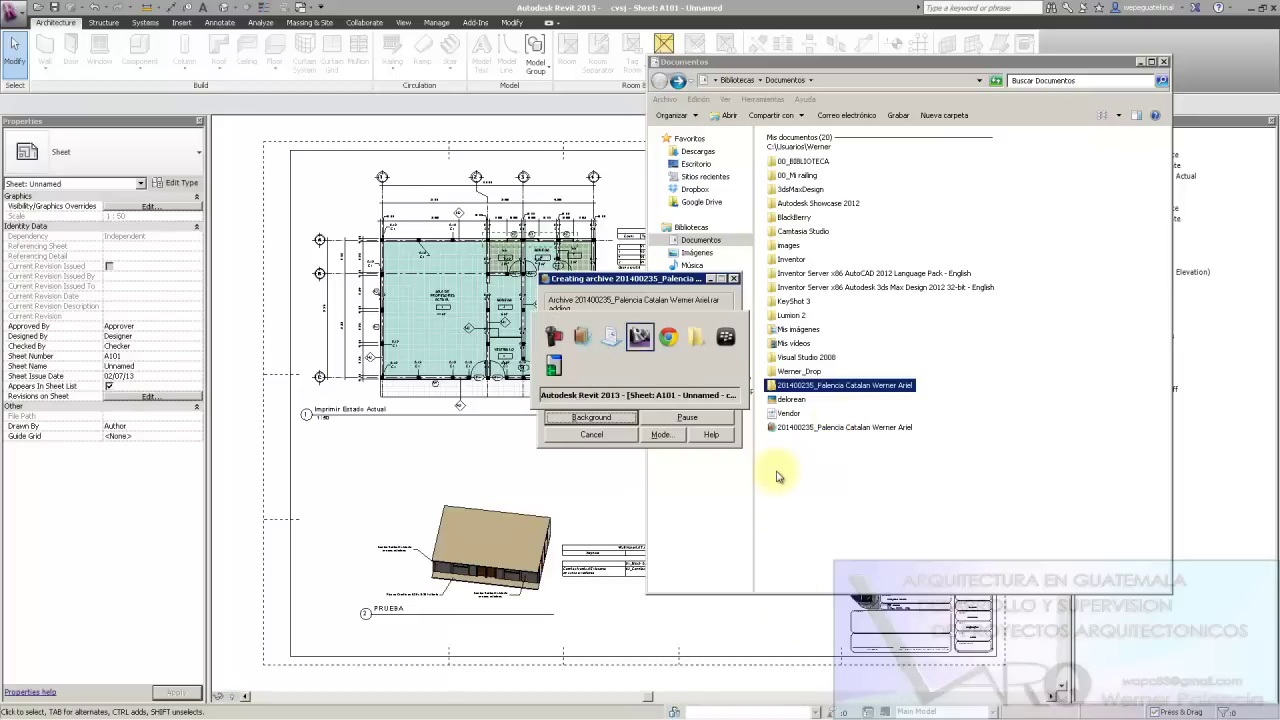
pyautogui.hotkey('alt', 'Tab')
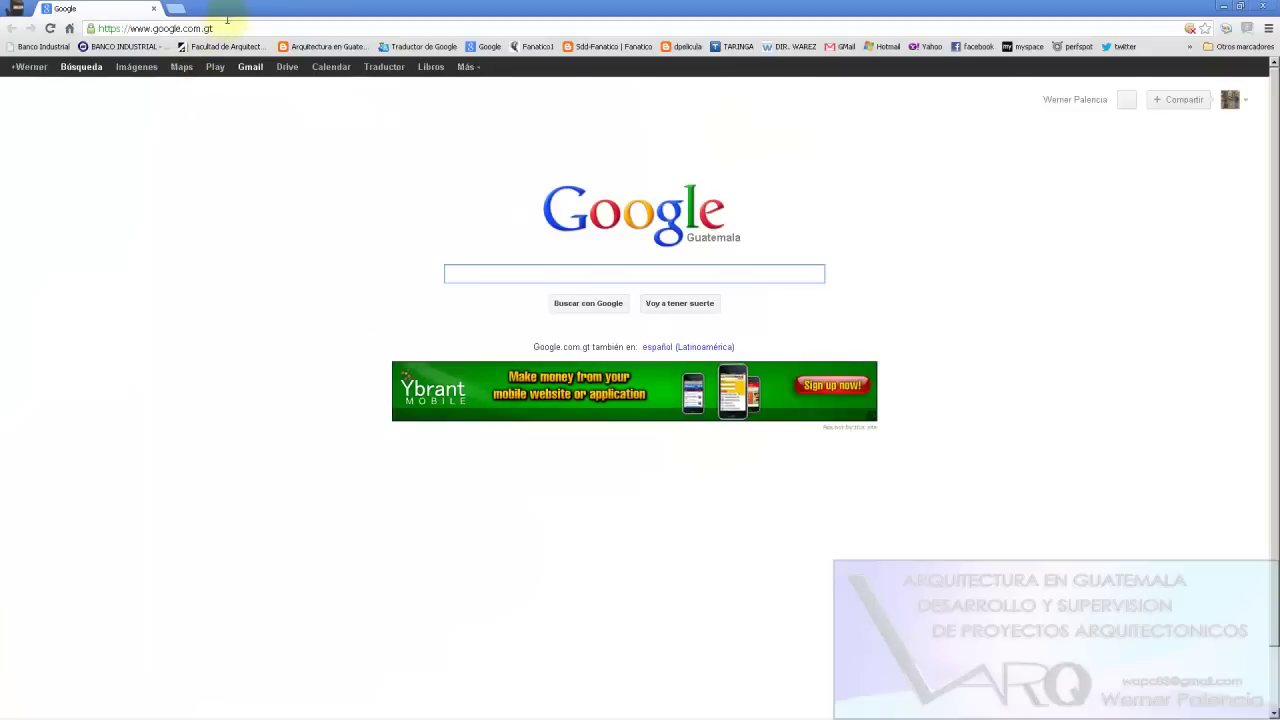
# Load autodeks.com in the Chrome address bar
pyautogui.click(228, 28)
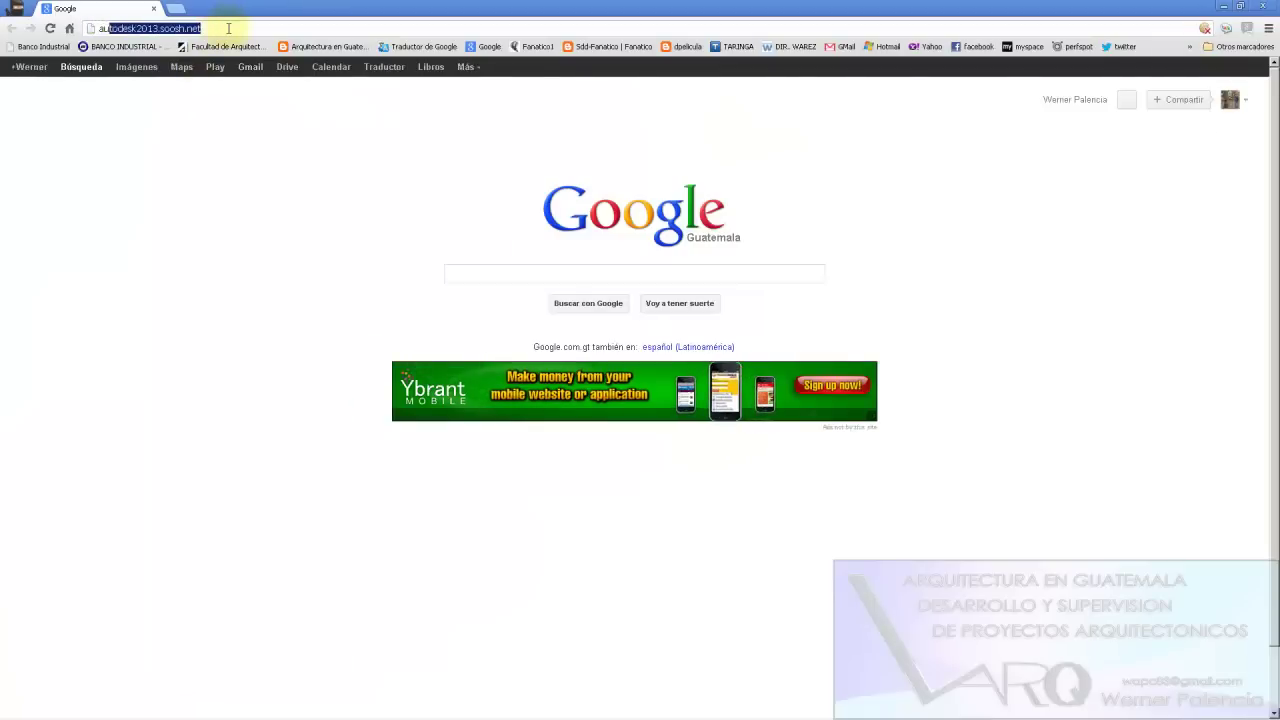
pyautogui.write('autodeks')
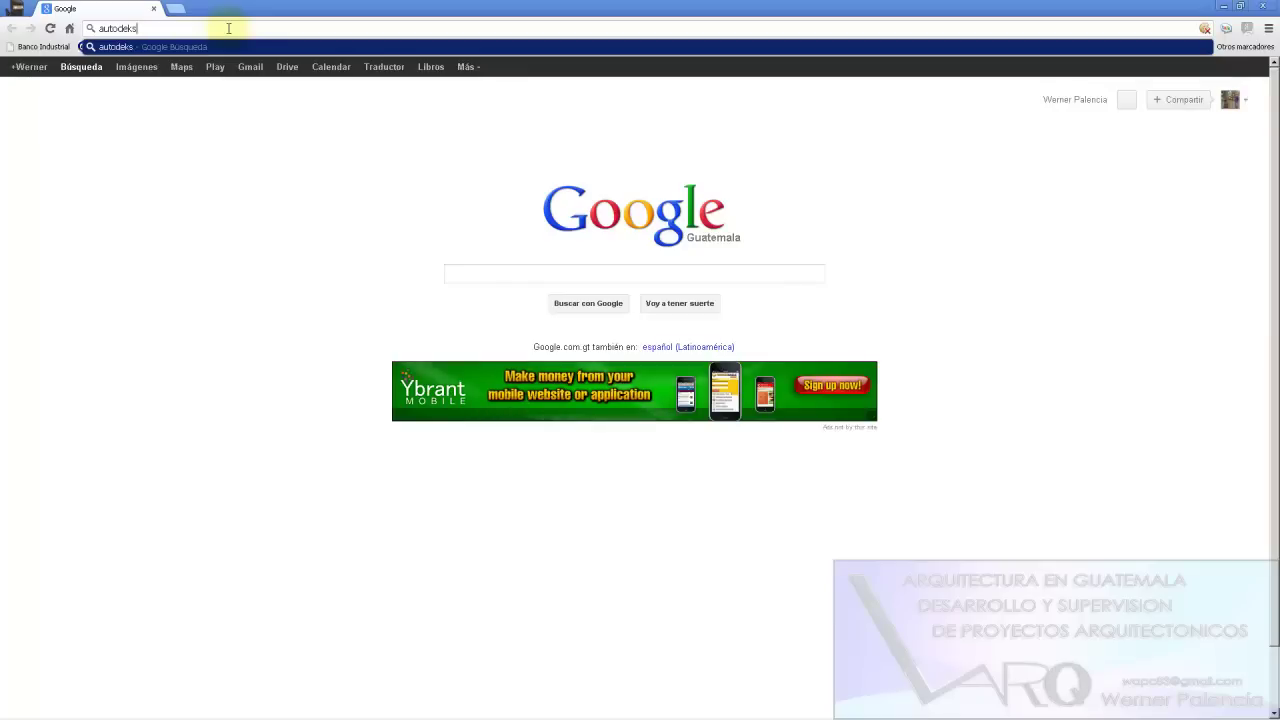
pyautogui.write('.com')
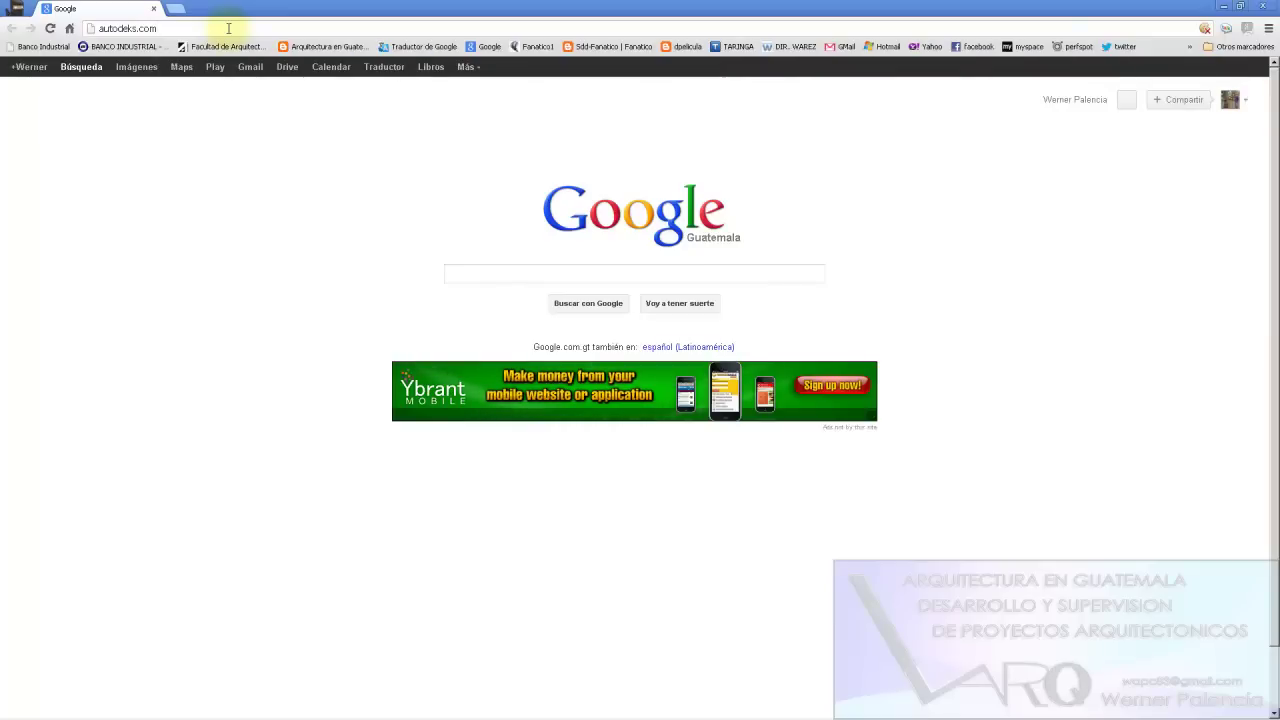
pyautogui.press('Return')
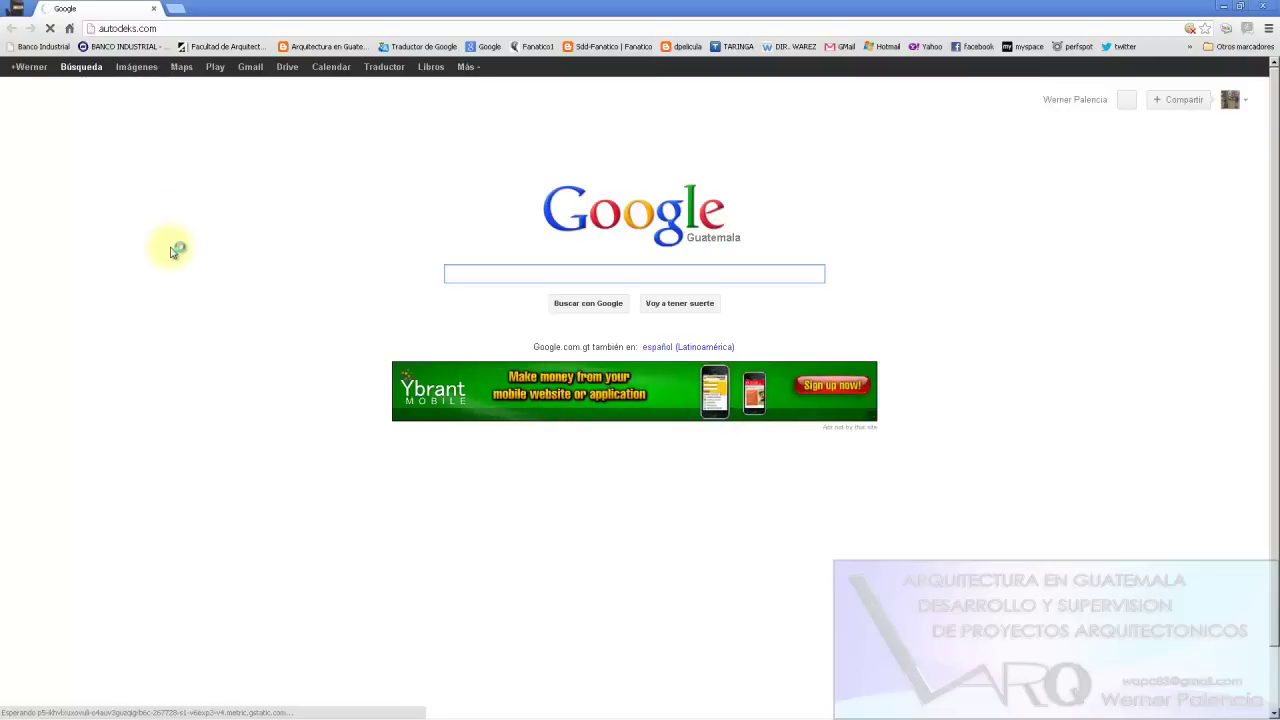
# Browse the Autodesk programs group in the Start menu, then return to the Revit sheet A101
pyautogui.click(20, 706)
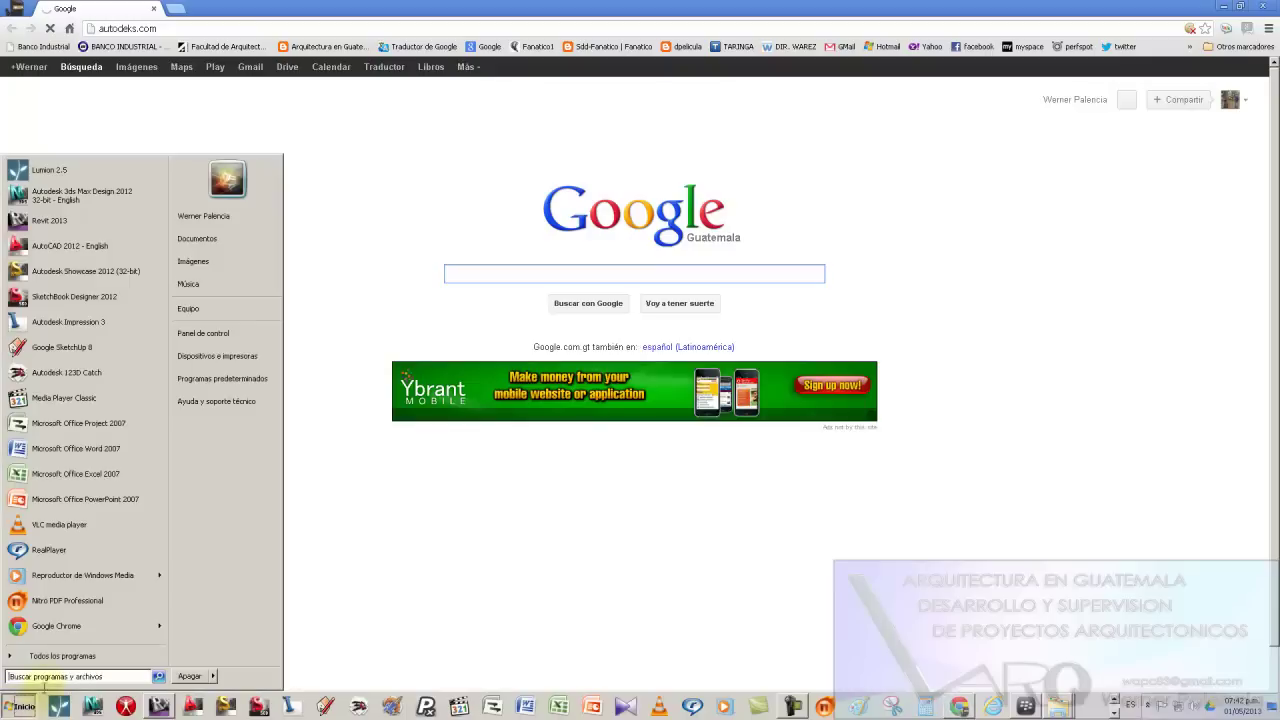
pyautogui.click(44, 657)
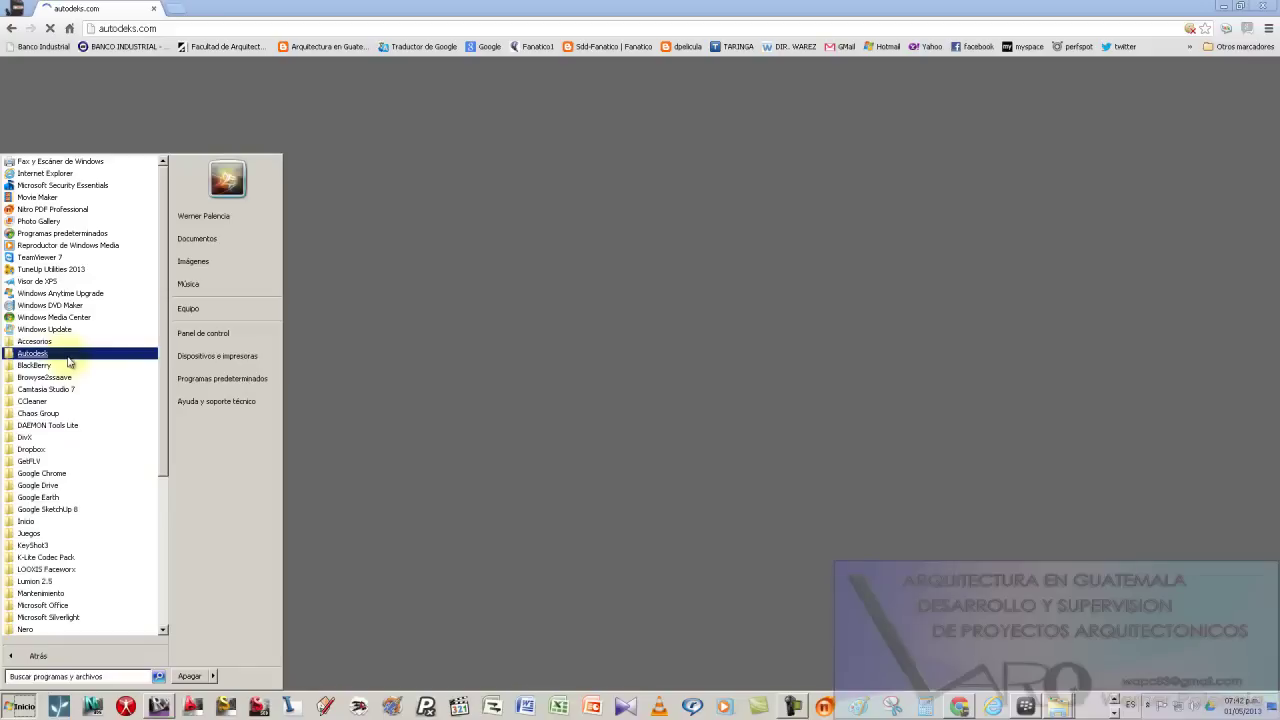
pyautogui.click(62, 355)
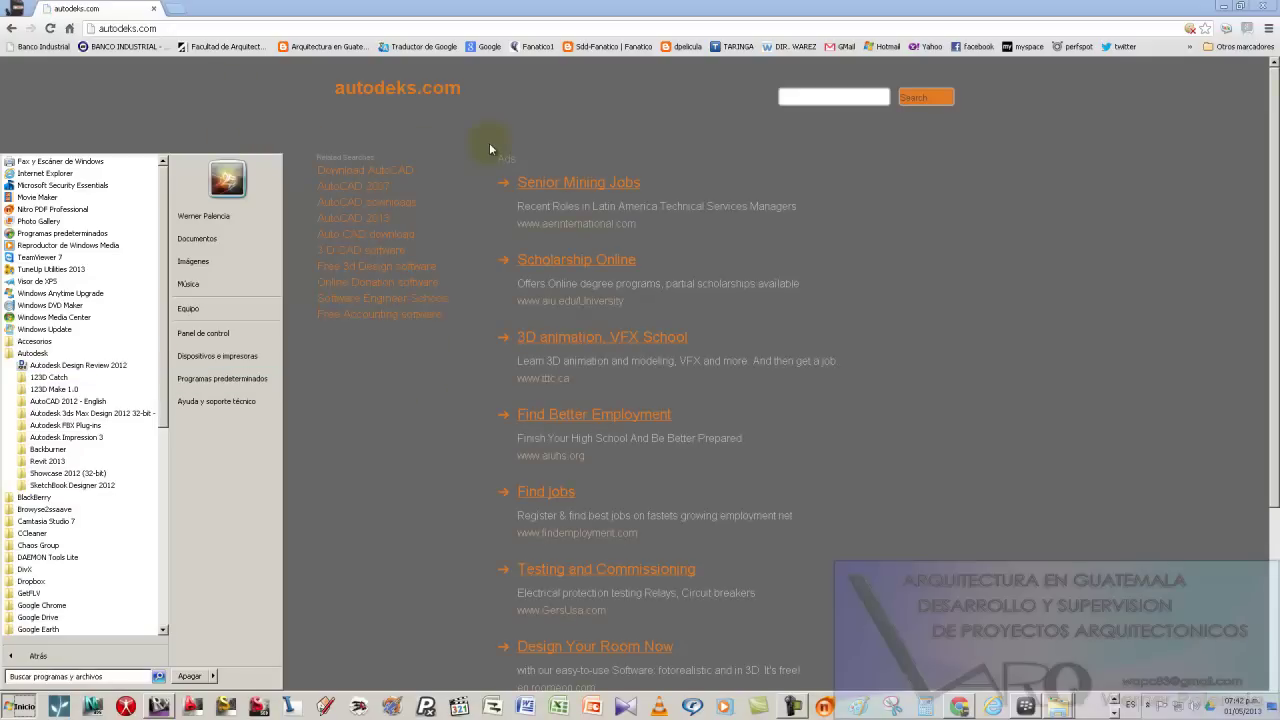
pyautogui.click(122, 14)
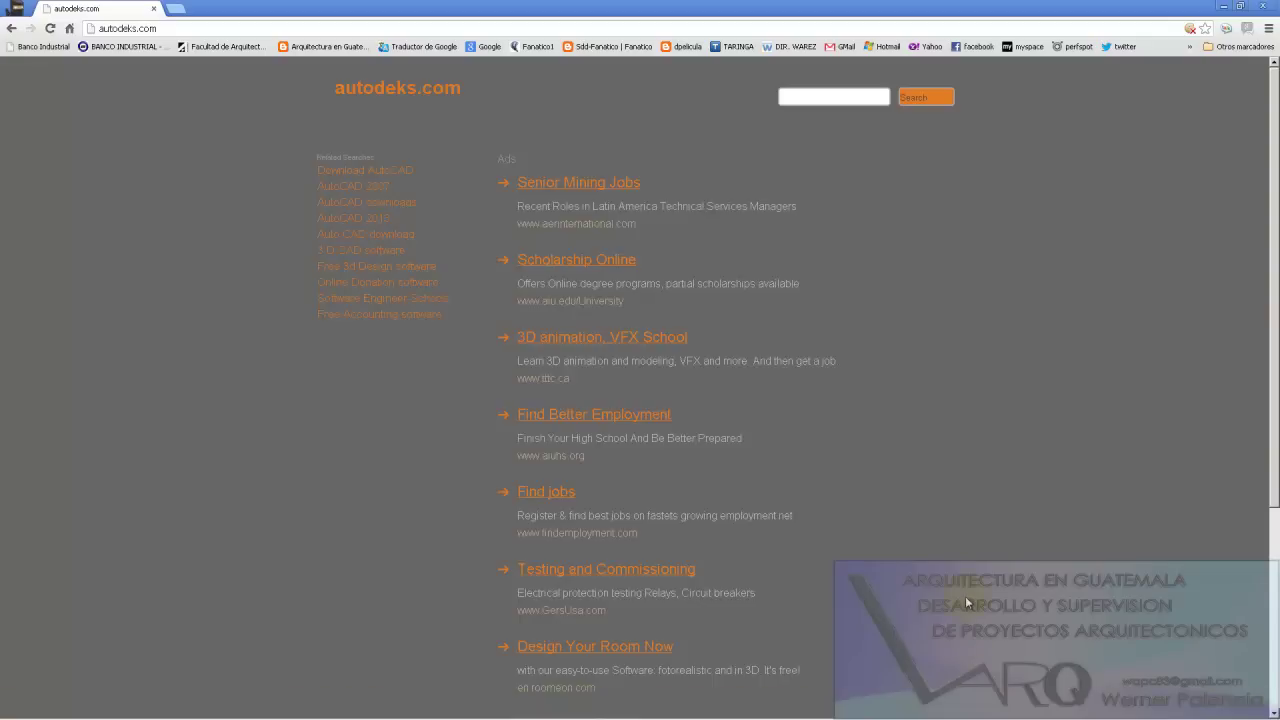
pyautogui.hotkey('alt', 'Tab')
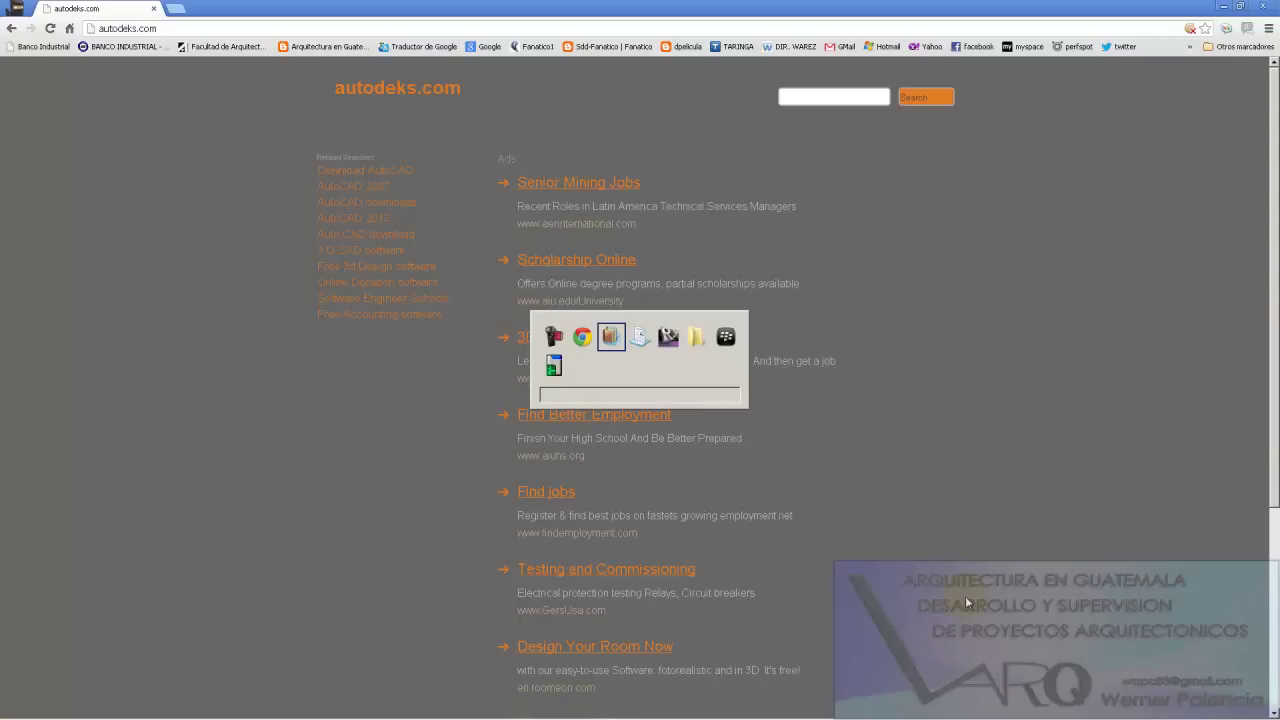
pyautogui.hotkey('alt', 'Tab')
pyautogui.hotkey('alt', 'Tab')
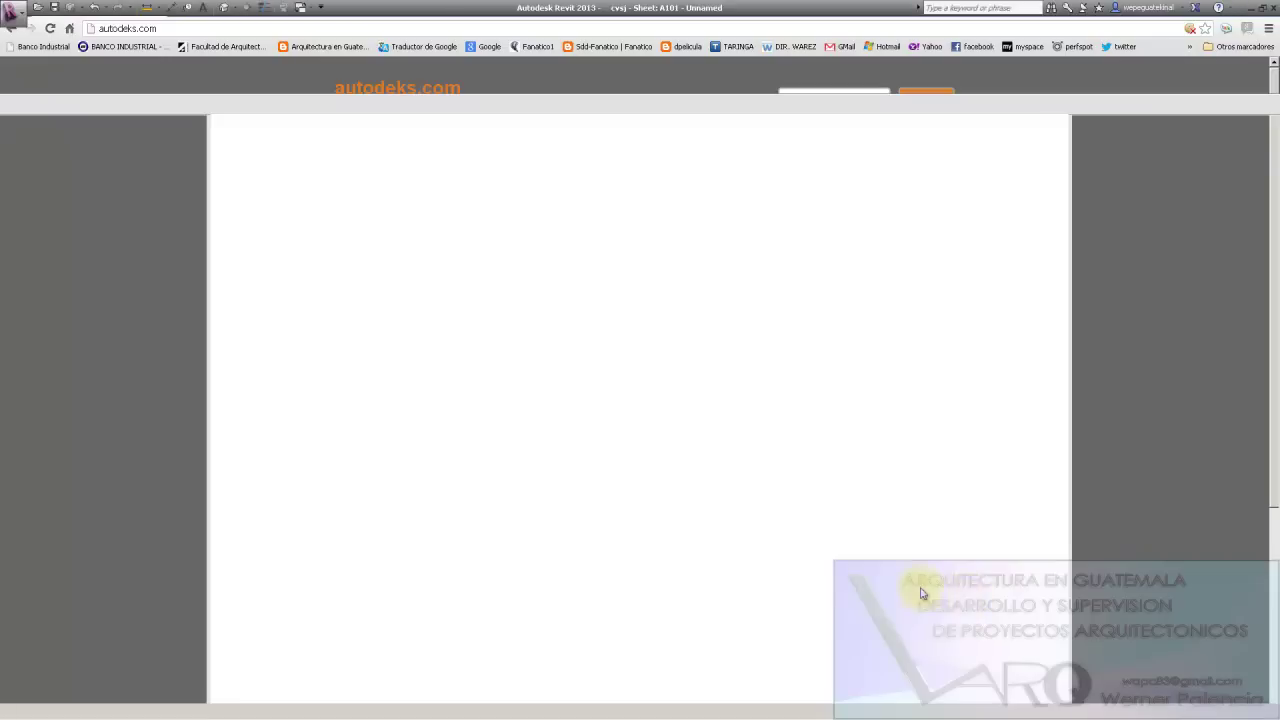
pyautogui.hotkey('alt', 'Tab')
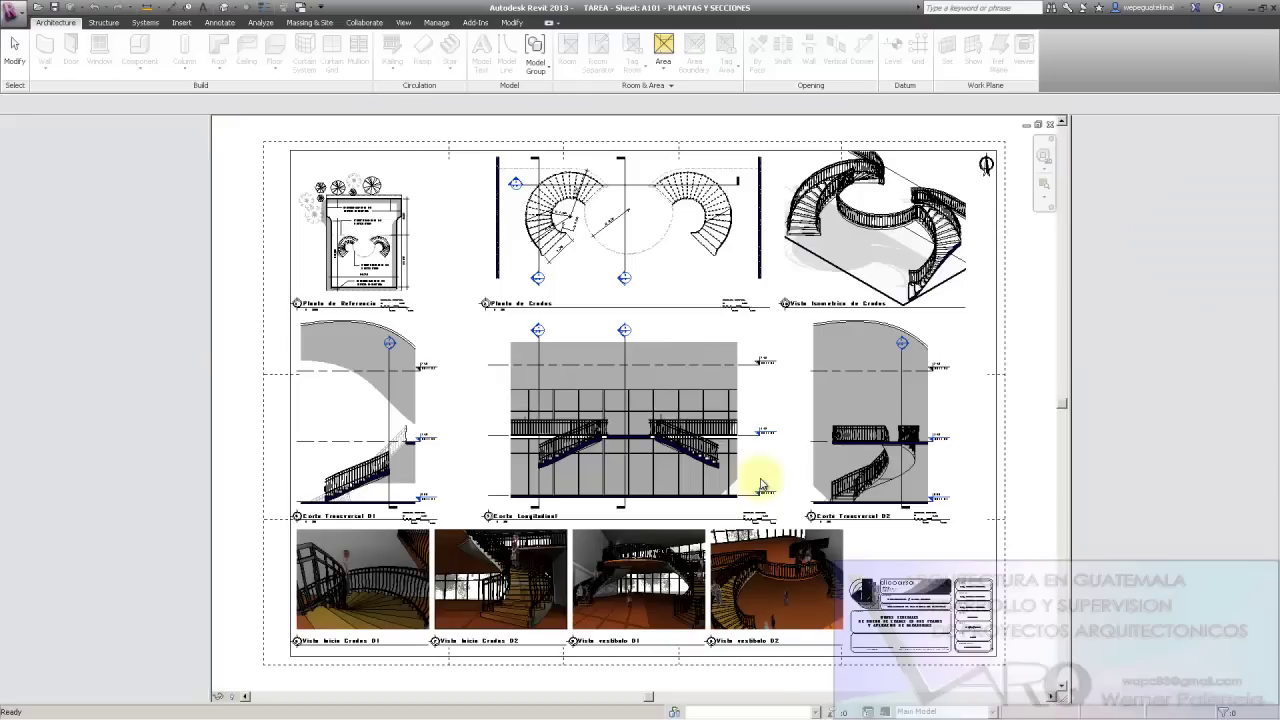